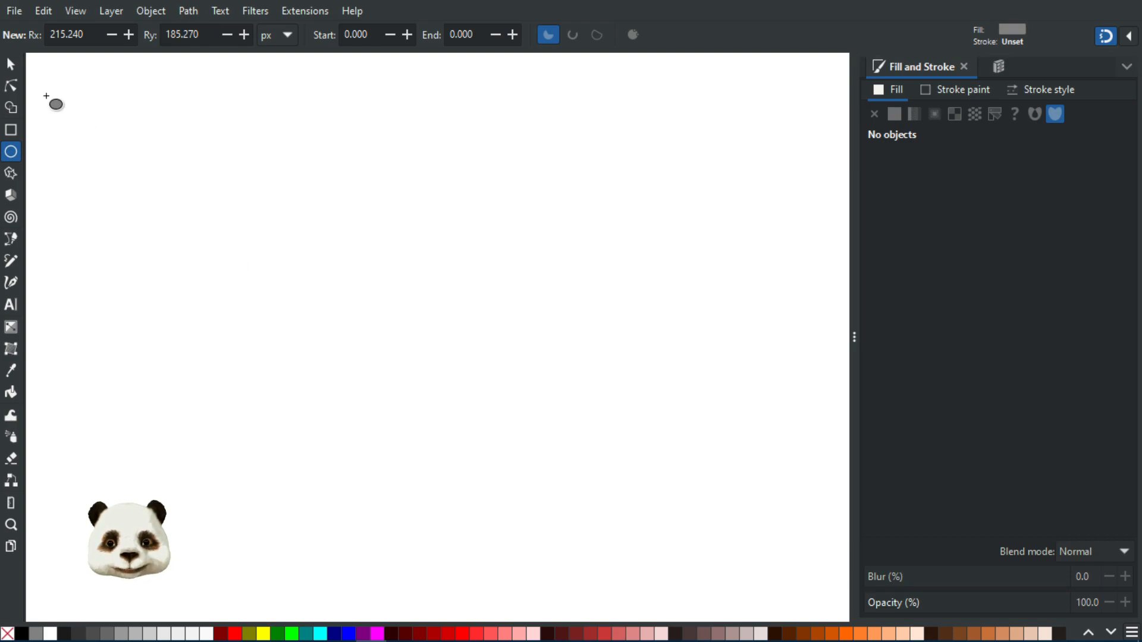
# Draw a grey rectangle about 427 by 418 px near the top-left of the page
pyautogui.click(12, 130)
pyautogui.moveTo(99, 99)
pyautogui.mouseDown()
pyautogui.moveTo(255, 288)
pyautogui.moveTo(296, 290)
pyautogui.mouseUp()
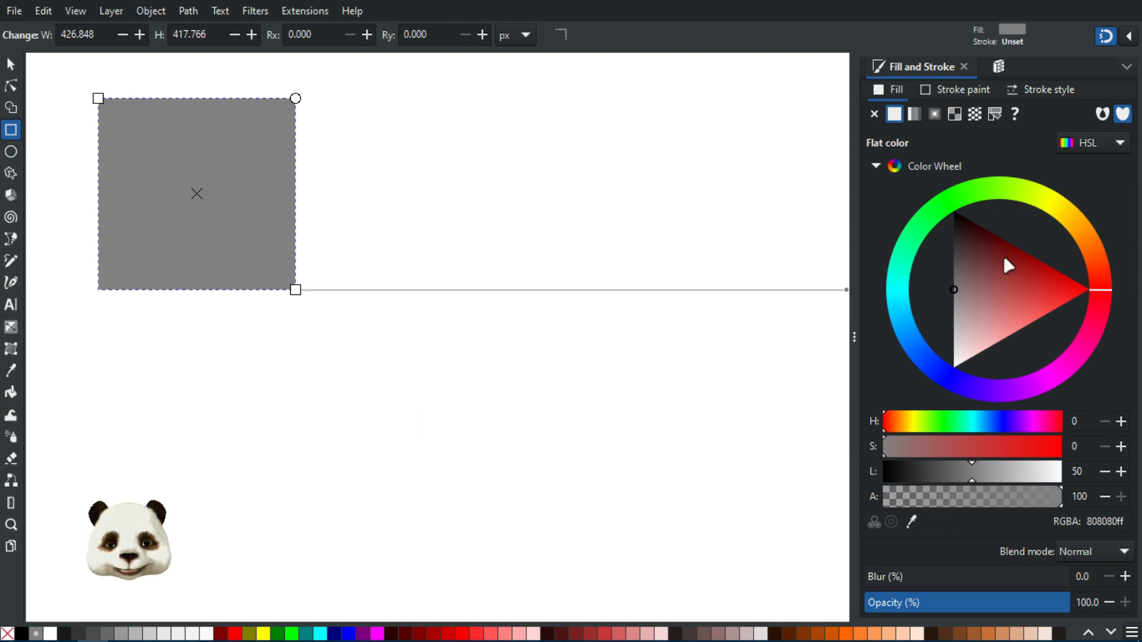
pyautogui.click(1116, 146)
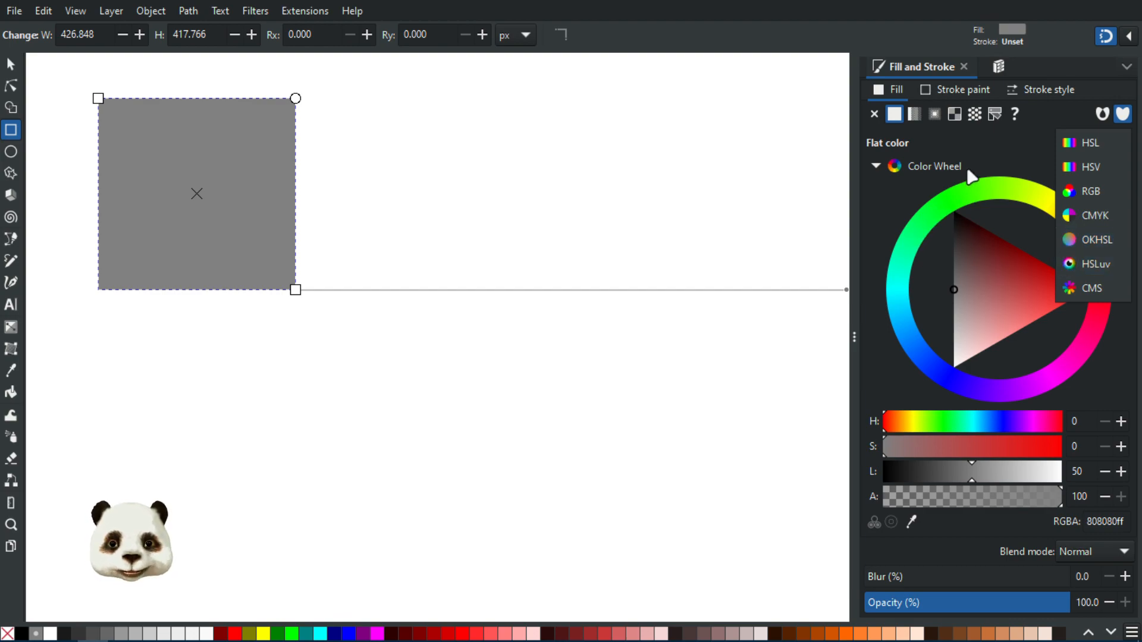
pyautogui.click(1004, 153)
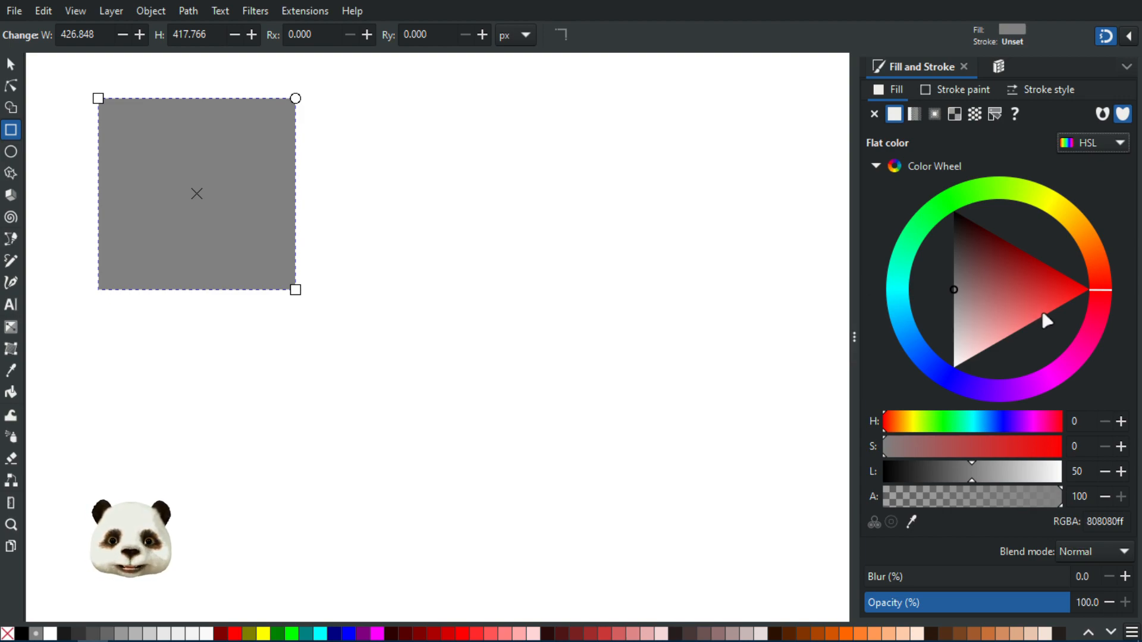
pyautogui.click(1107, 143)
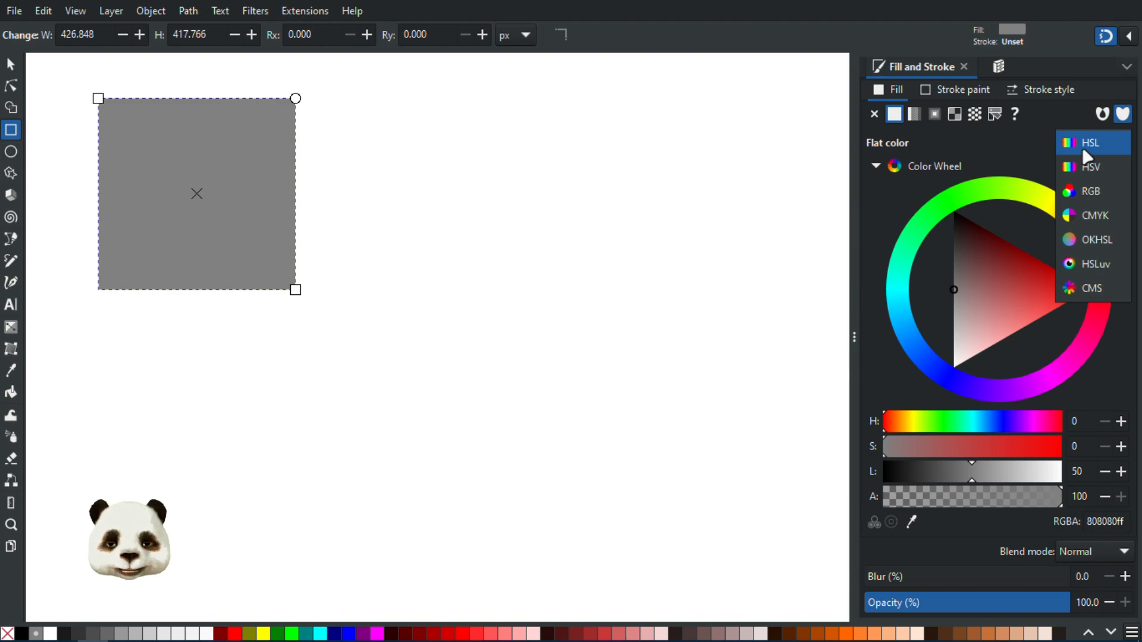
pyautogui.click(992, 142)
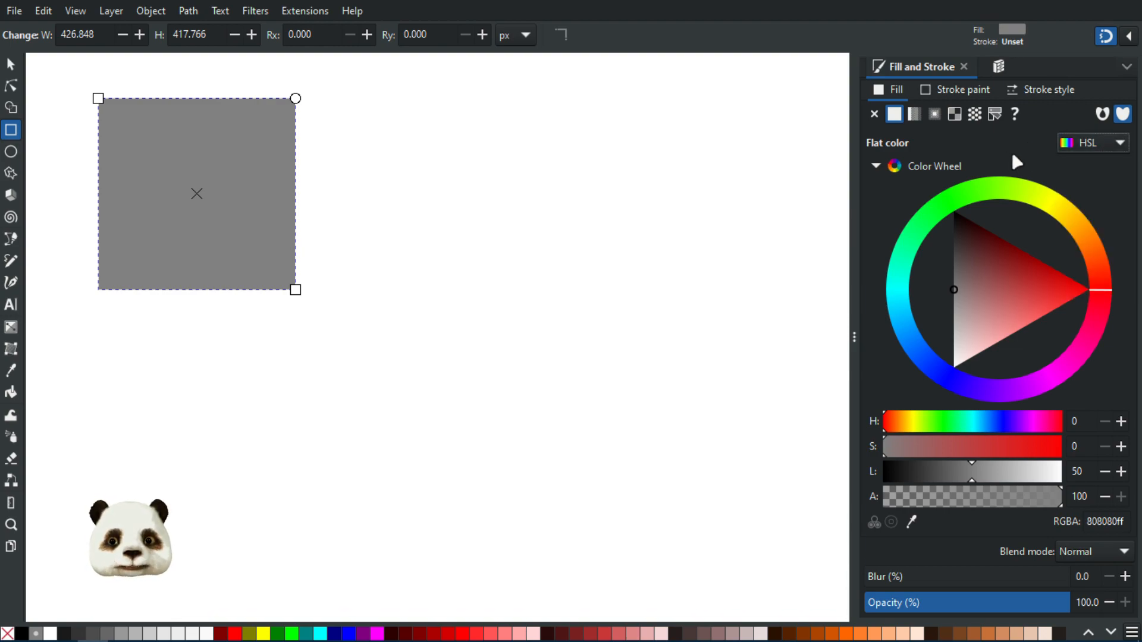
# Try yellow, dark brown and gold shades on the colour wheel, ending with muted red c34343
pyautogui.moveTo(1100, 259); pyautogui.dragTo(1092, 211)
pyautogui.moveTo(974, 261)
pyautogui.mouseDown()
pyautogui.moveTo(983, 242)
pyautogui.moveTo(963, 235)
pyautogui.moveTo(1068, 251)
pyautogui.mouseUp()
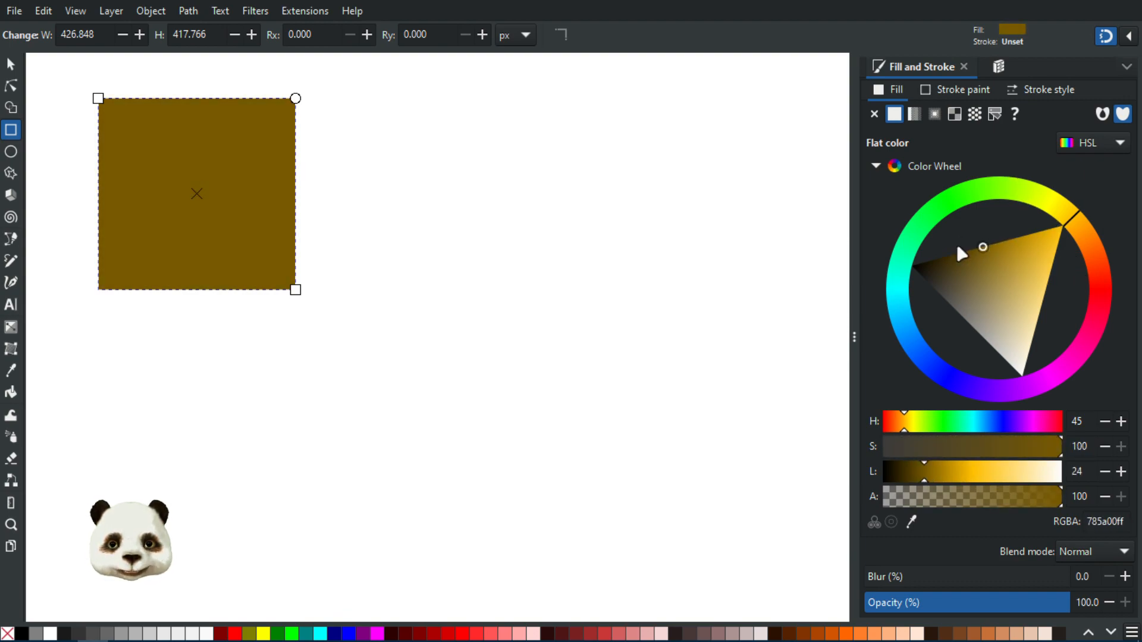
pyautogui.moveTo(1004, 272)
pyautogui.mouseDown()
pyautogui.moveTo(969, 250)
pyautogui.moveTo(972, 224)
pyautogui.moveTo(944, 226)
pyautogui.moveTo(999, 208)
pyautogui.moveTo(971, 223)
pyautogui.moveTo(1001, 303)
pyautogui.moveTo(1008, 284)
pyautogui.moveTo(997, 264)
pyautogui.moveTo(994, 308)
pyautogui.moveTo(999, 276)
pyautogui.moveTo(1083, 256)
pyautogui.moveTo(1109, 284)
pyautogui.moveTo(1100, 342)
pyautogui.moveTo(951, 355)
pyautogui.moveTo(958, 369)
pyautogui.moveTo(944, 345)
pyautogui.moveTo(986, 290)
pyautogui.moveTo(976, 295)
pyautogui.moveTo(1009, 316)
pyautogui.moveTo(994, 289)
pyautogui.moveTo(1013, 262)
pyautogui.moveTo(980, 277)
pyautogui.moveTo(996, 301)
pyautogui.moveTo(962, 273)
pyautogui.moveTo(1005, 261)
pyautogui.moveTo(944, 302)
pyautogui.moveTo(923, 294)
pyautogui.moveTo(972, 341)
pyautogui.moveTo(949, 317)
pyautogui.moveTo(931, 324)
pyautogui.moveTo(935, 359)
pyautogui.moveTo(915, 344)
pyautogui.moveTo(935, 405)
pyautogui.moveTo(869, 335)
pyautogui.moveTo(859, 351)
pyautogui.moveTo(876, 432)
pyautogui.moveTo(852, 402)
pyautogui.moveTo(864, 443)
pyautogui.moveTo(857, 412)
pyautogui.moveTo(892, 423)
pyautogui.moveTo(858, 402)
pyautogui.moveTo(882, 425)
pyautogui.moveTo(958, 377)
pyautogui.moveTo(1032, 305)
pyautogui.moveTo(1067, 312)
pyautogui.moveTo(1082, 281)
pyautogui.moveTo(1081, 333)
pyautogui.moveTo(1101, 298)
pyautogui.moveTo(1101, 357)
pyautogui.moveTo(1126, 320)
pyautogui.moveTo(1117, 401)
pyautogui.moveTo(1136, 309)
pyautogui.mouseUp()
pyautogui.moveTo(1073, 291)
pyautogui.mouseDown()
pyautogui.moveTo(1063, 330)
pyautogui.moveTo(1045, 310)
pyautogui.moveTo(1067, 310)
pyautogui.moveTo(999, 272)
pyautogui.moveTo(1013, 280)
pyautogui.mouseUp()
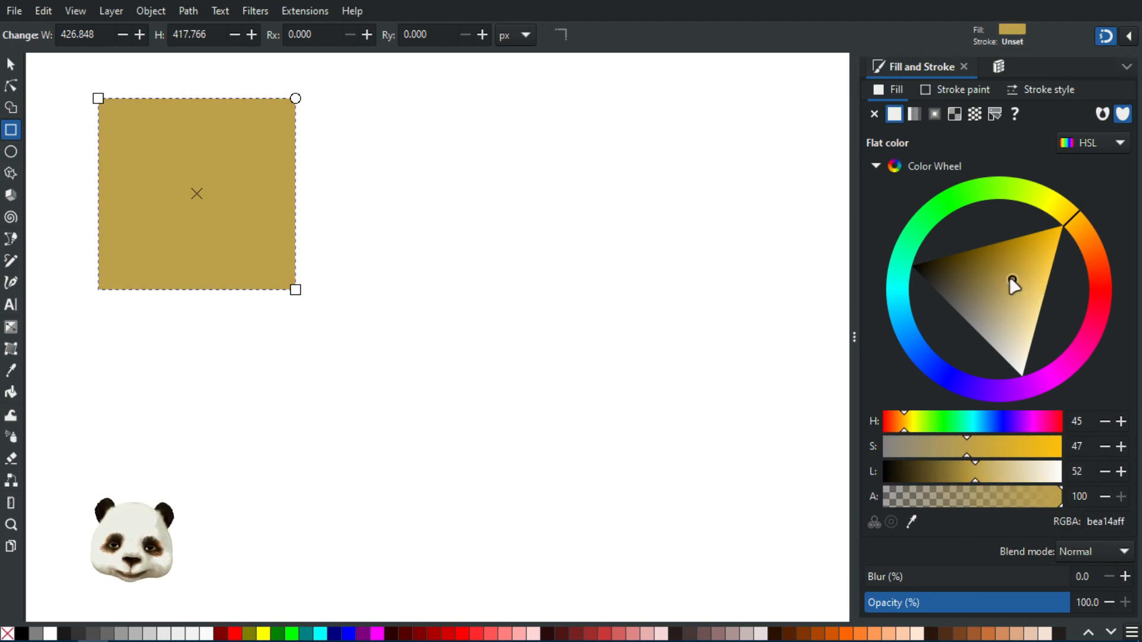
pyautogui.moveTo(1013, 284)
pyautogui.mouseDown()
pyautogui.moveTo(991, 219)
pyautogui.moveTo(974, 217)
pyautogui.moveTo(967, 226)
pyautogui.moveTo(992, 266)
pyautogui.moveTo(1005, 264)
pyautogui.moveTo(1004, 296)
pyautogui.moveTo(1019, 301)
pyautogui.moveTo(1009, 270)
pyautogui.moveTo(994, 277)
pyautogui.moveTo(1015, 259)
pyautogui.moveTo(1016, 286)
pyautogui.moveTo(1007, 283)
pyautogui.moveTo(1027, 269)
pyautogui.mouseUp()
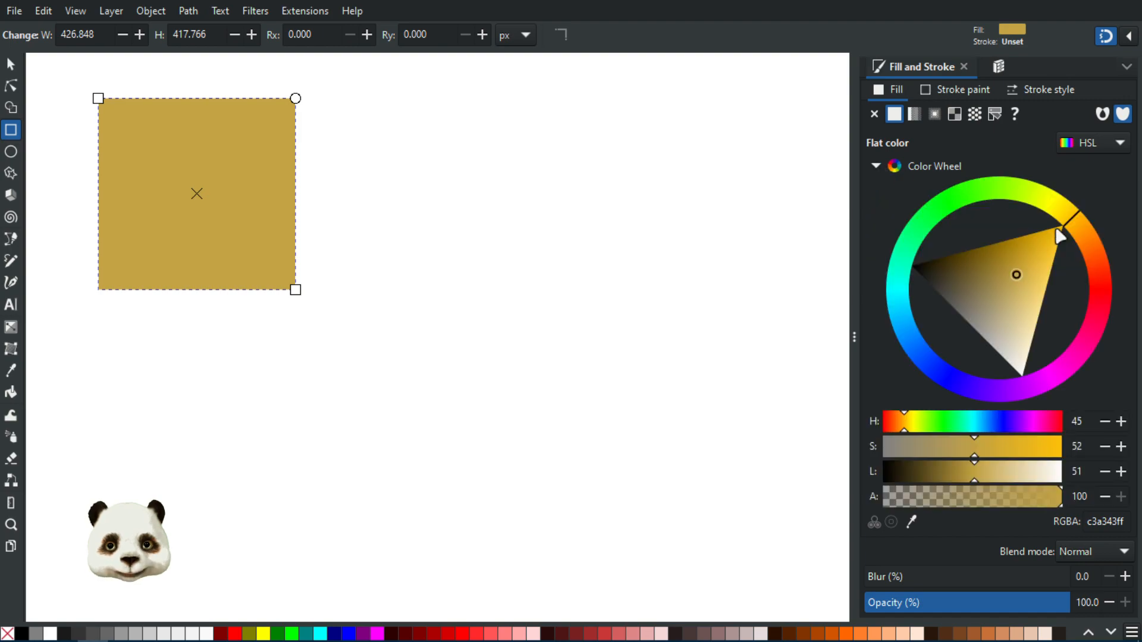
pyautogui.moveTo(1071, 217); pyautogui.dragTo(1107, 291)
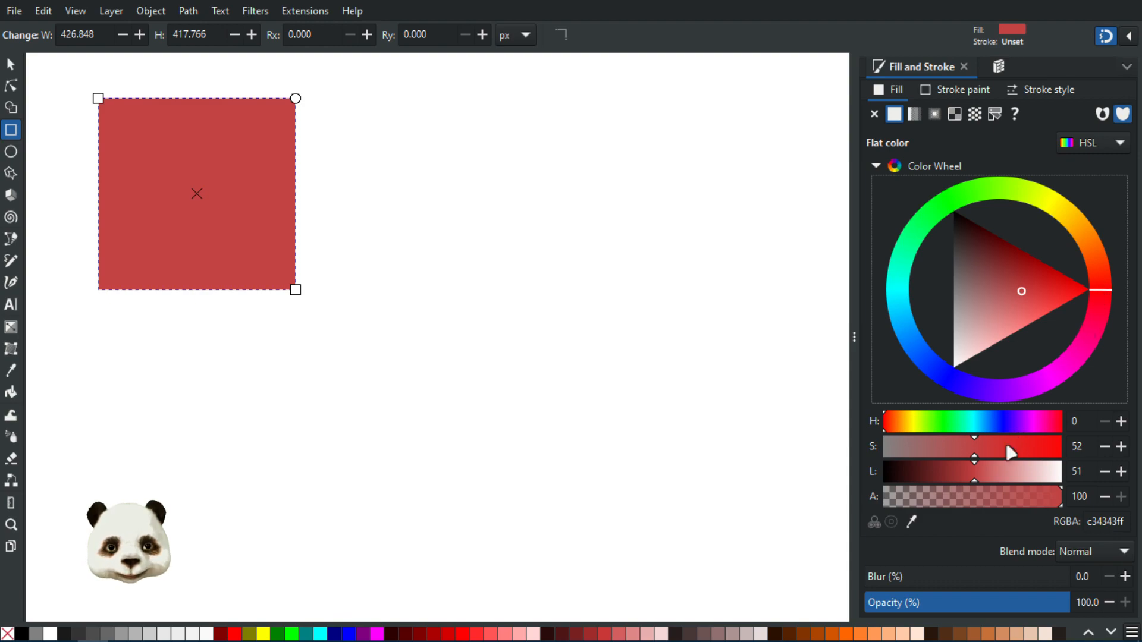
# Desaturate the fill to grey, drop lightness to black, and enter a hue of 60
pyautogui.moveTo(976, 452); pyautogui.dragTo(832, 457)
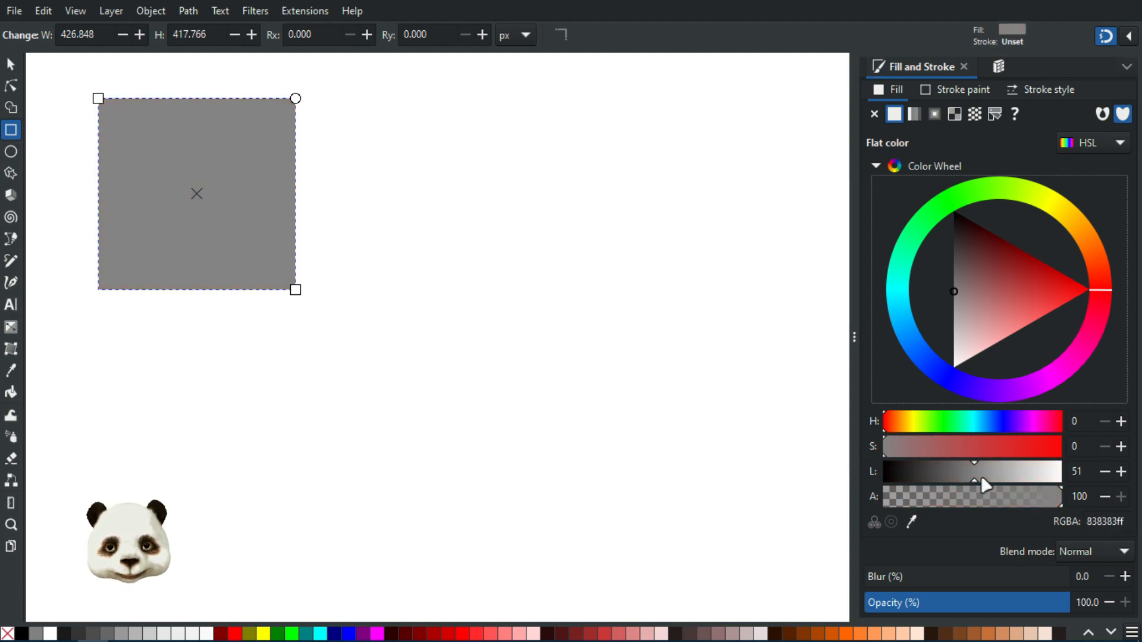
pyautogui.moveTo(973, 484); pyautogui.dragTo(780, 473)
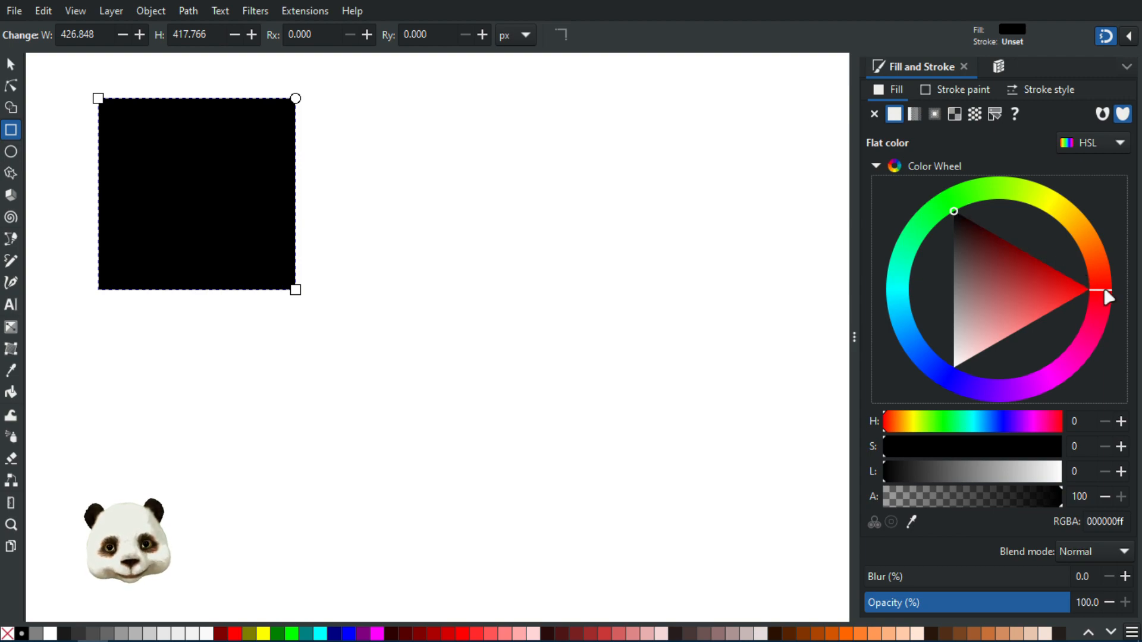
pyautogui.press('Tab')
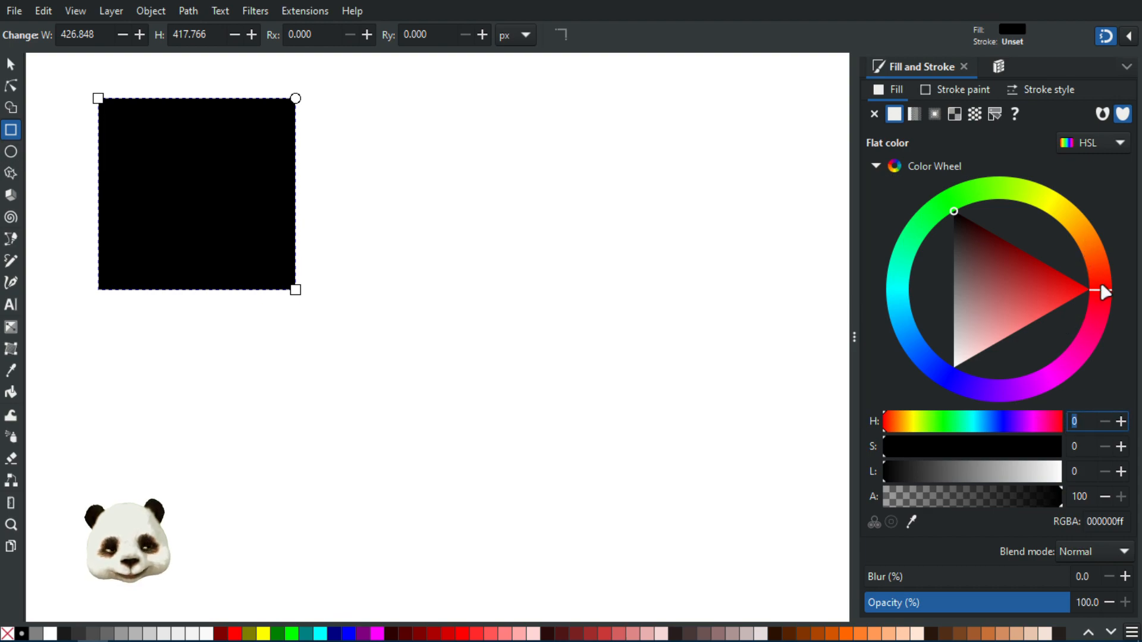
pyautogui.write('30')
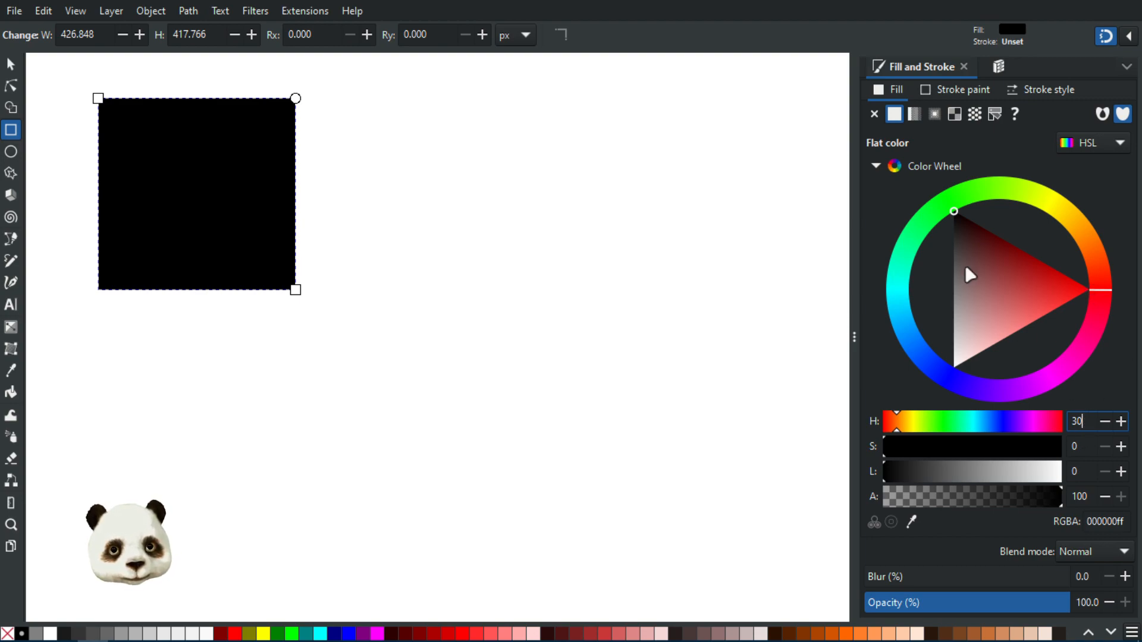
pyautogui.click(1083, 449)
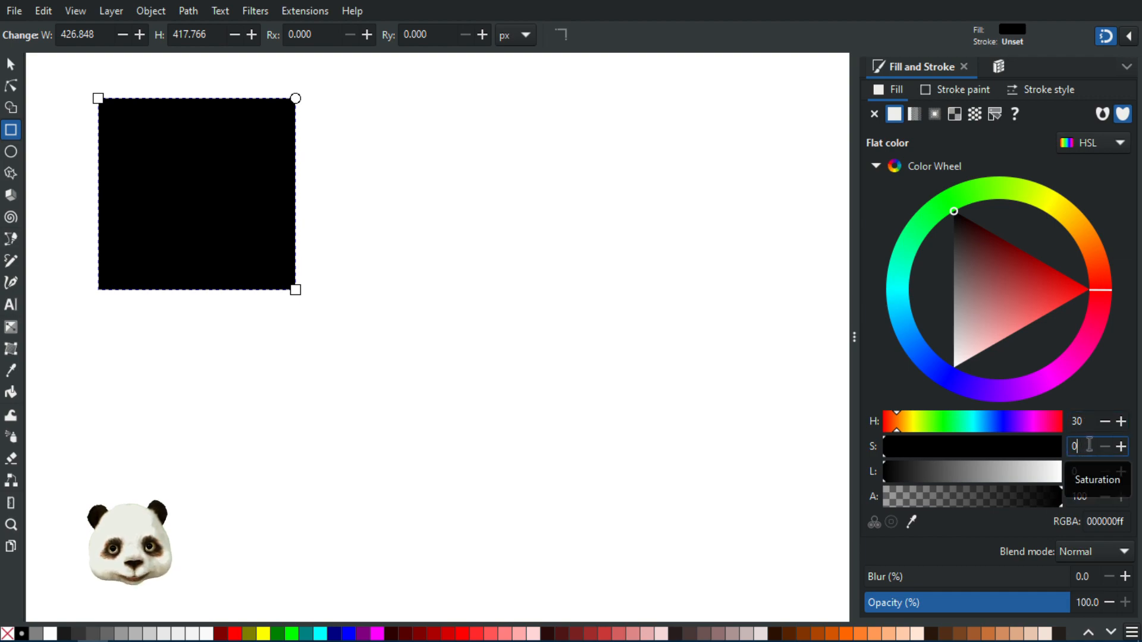
pyautogui.click(1092, 422)
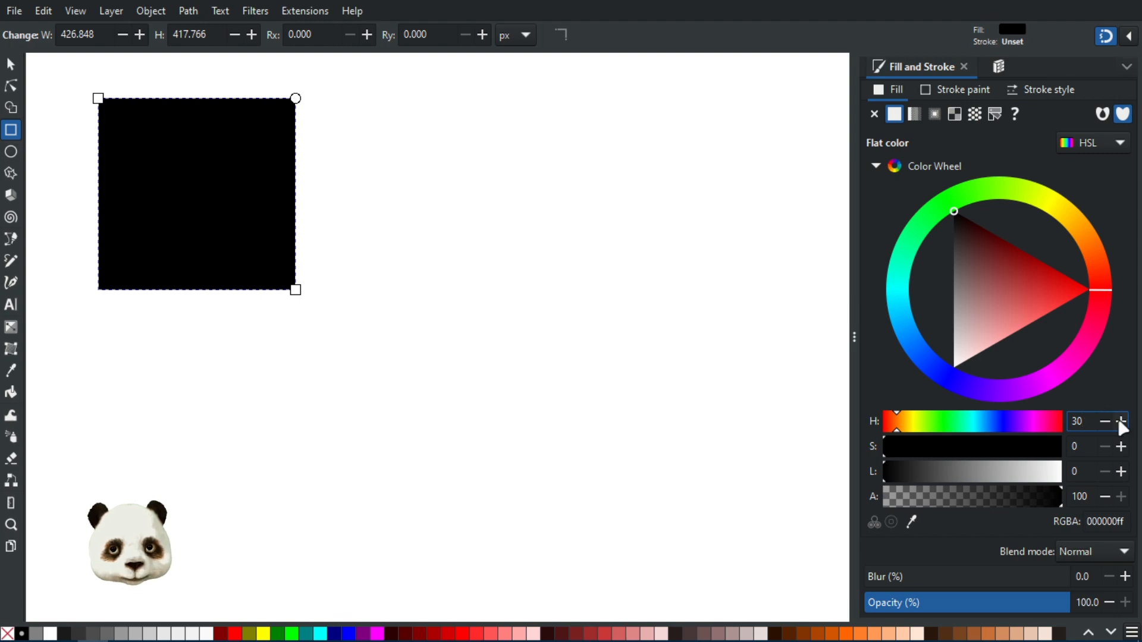
pyautogui.press('BackSpace')
pyautogui.press('BackSpace')
pyautogui.write('60')
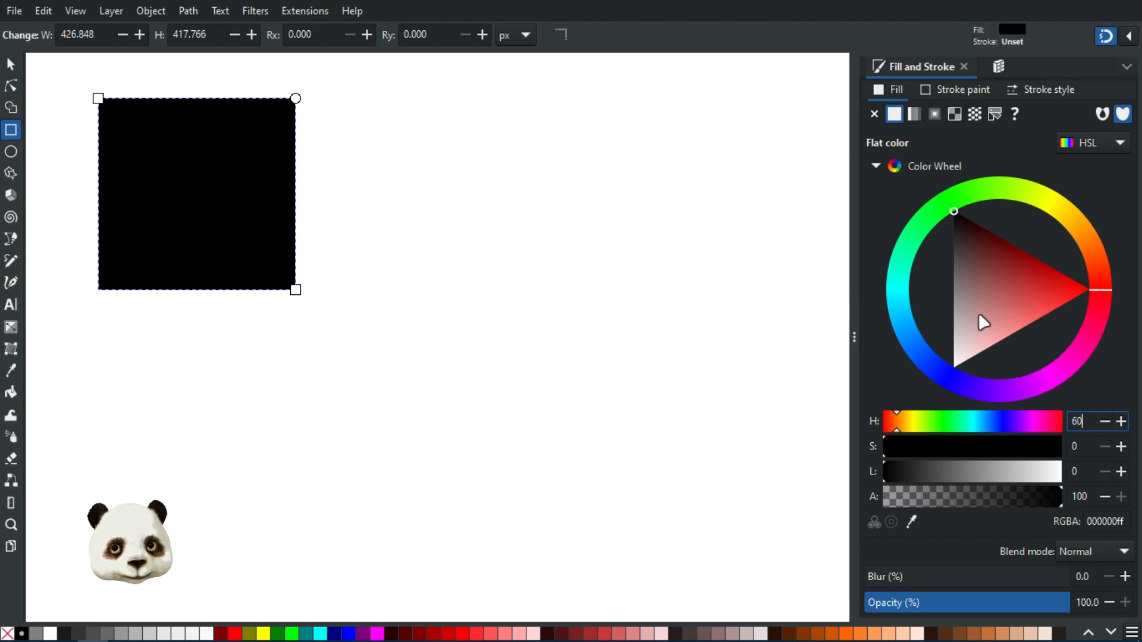
pyautogui.press('Return')
# Enter hue 30 and saturation 100, then drag lightness until the fill ends white (ffffff)
pyautogui.click(1080, 445)
pyautogui.moveTo(1088, 423); pyautogui.dragTo(1069, 422)
pyautogui.write('30')
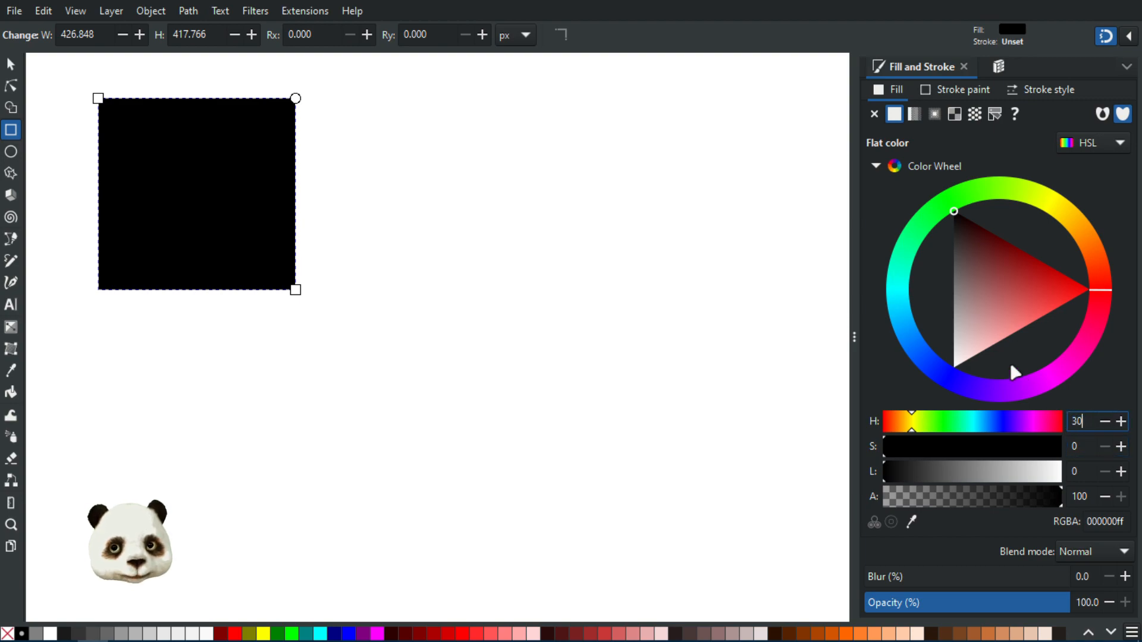
pyautogui.press('Return')
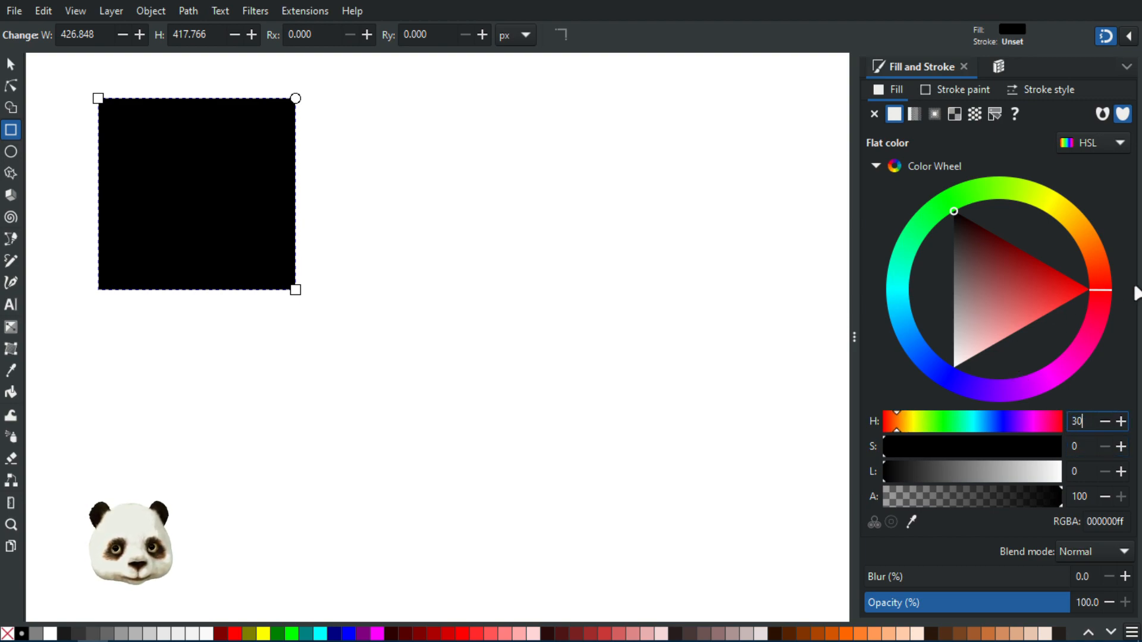
pyautogui.moveTo(1094, 446); pyautogui.dragTo(1069, 452)
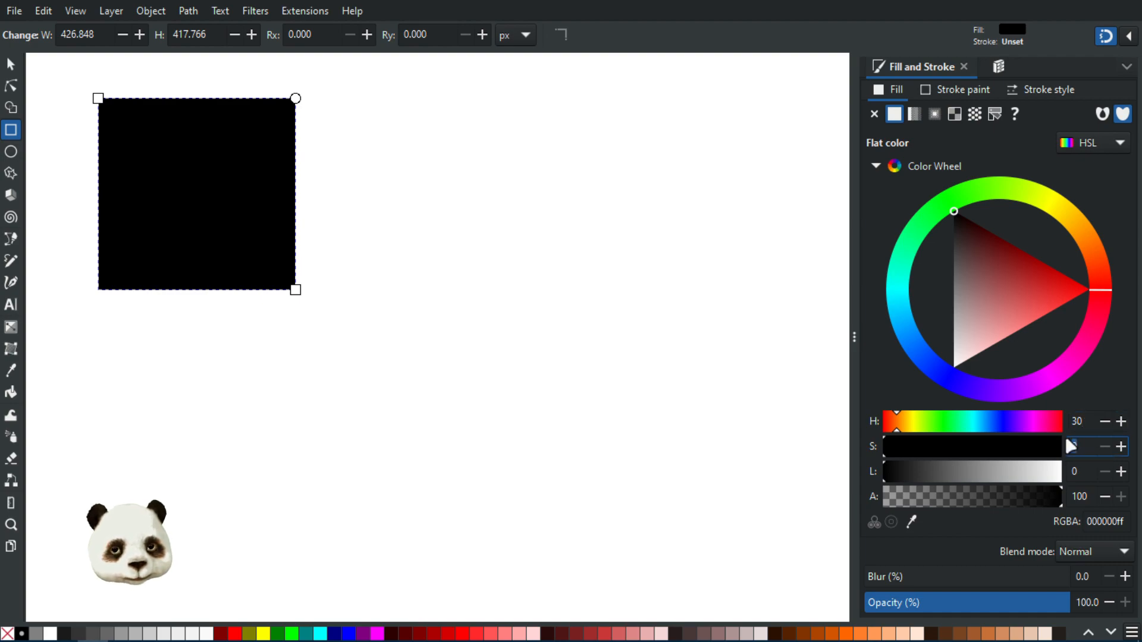
pyautogui.write('100')
pyautogui.press('Return')
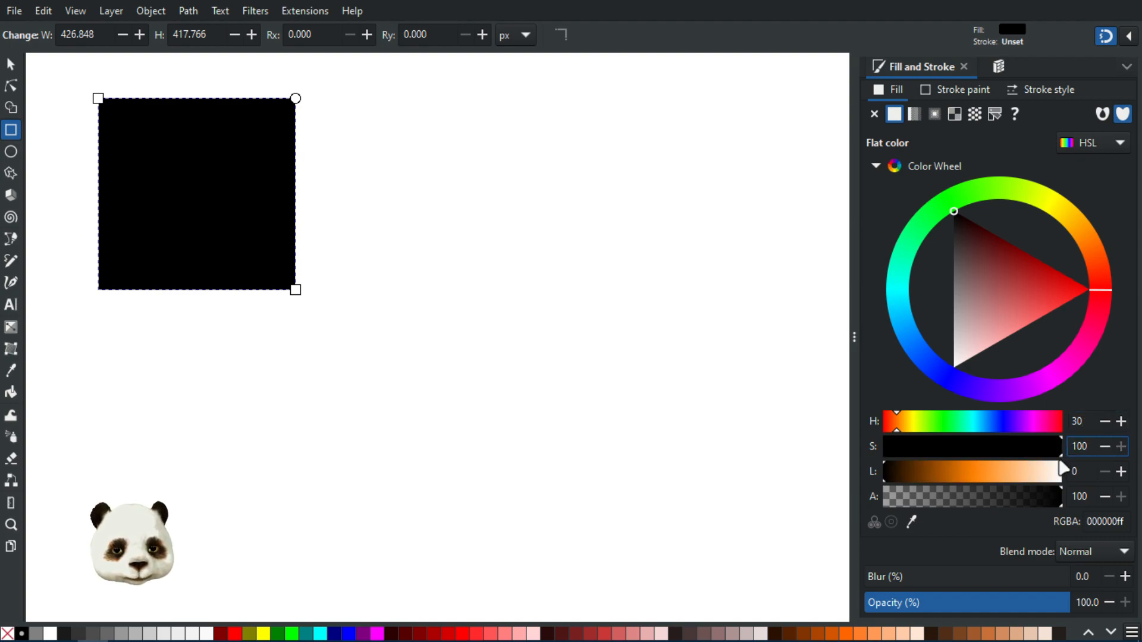
pyautogui.click(997, 473)
pyautogui.moveTo(983, 477); pyautogui.dragTo(1088, 470)
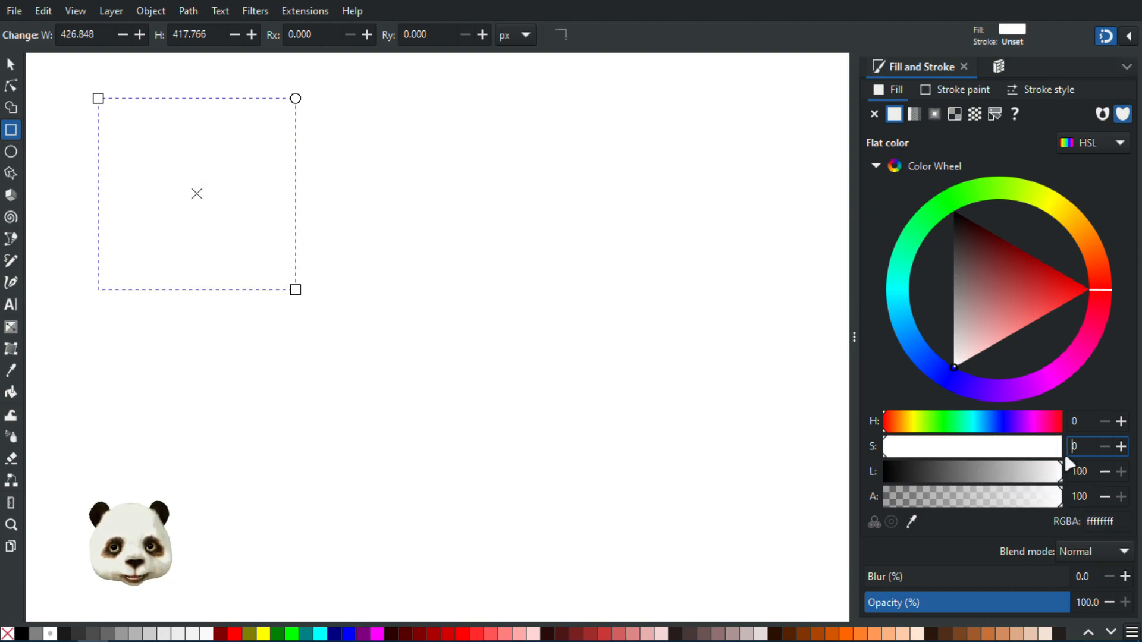
# Make the fill tan af8b51 with hue 37, saturation 37 and lightness 50
pyautogui.click(1078, 421)
pyautogui.moveTo(946, 452); pyautogui.dragTo(976, 449)
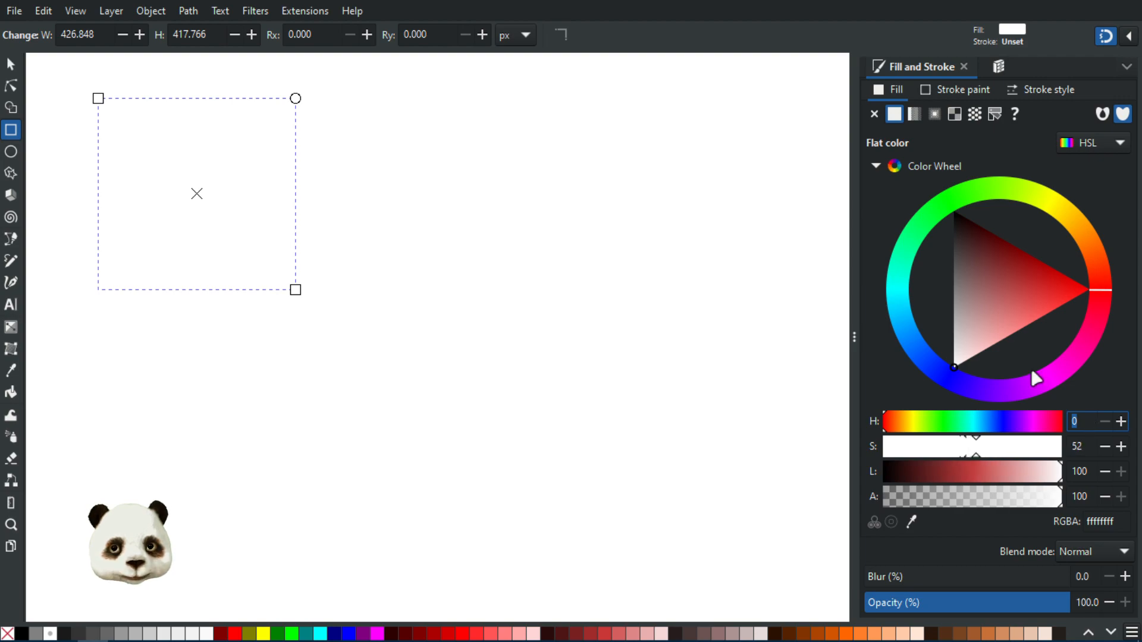
pyautogui.write('30')
pyautogui.click(1089, 448)
pyautogui.moveTo(1081, 314)
pyautogui.mouseDown()
pyautogui.moveTo(1103, 270)
pyautogui.moveTo(1097, 238)
pyautogui.moveTo(1098, 263)
pyautogui.mouseUp()
pyautogui.click(949, 451)
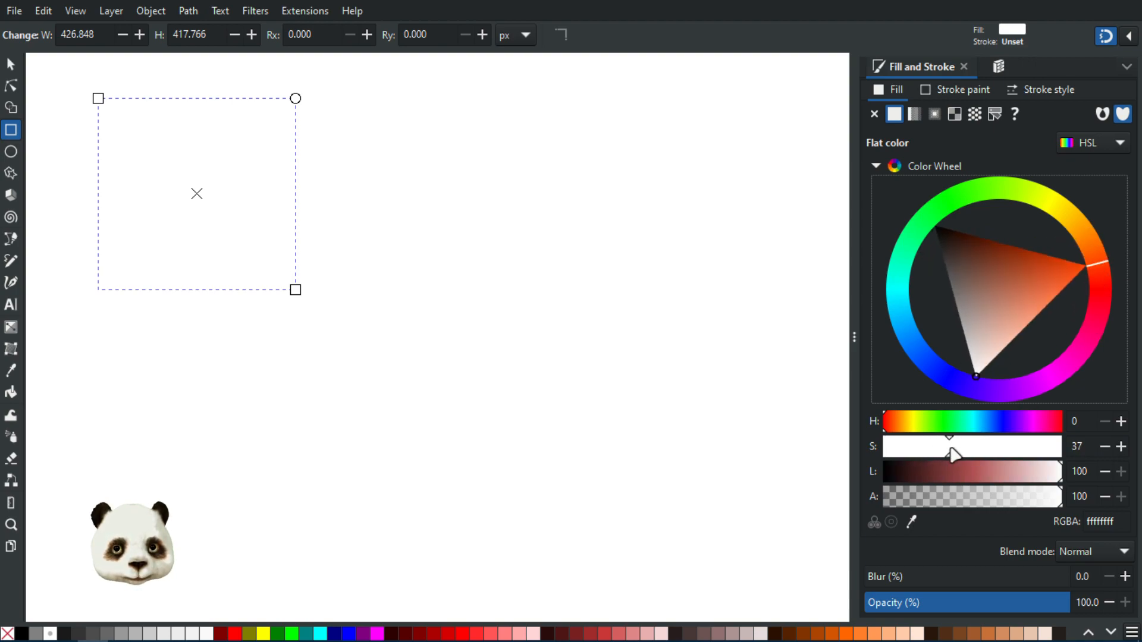
pyautogui.click(901, 424)
pyautogui.moveTo(1040, 475); pyautogui.dragTo(974, 479)
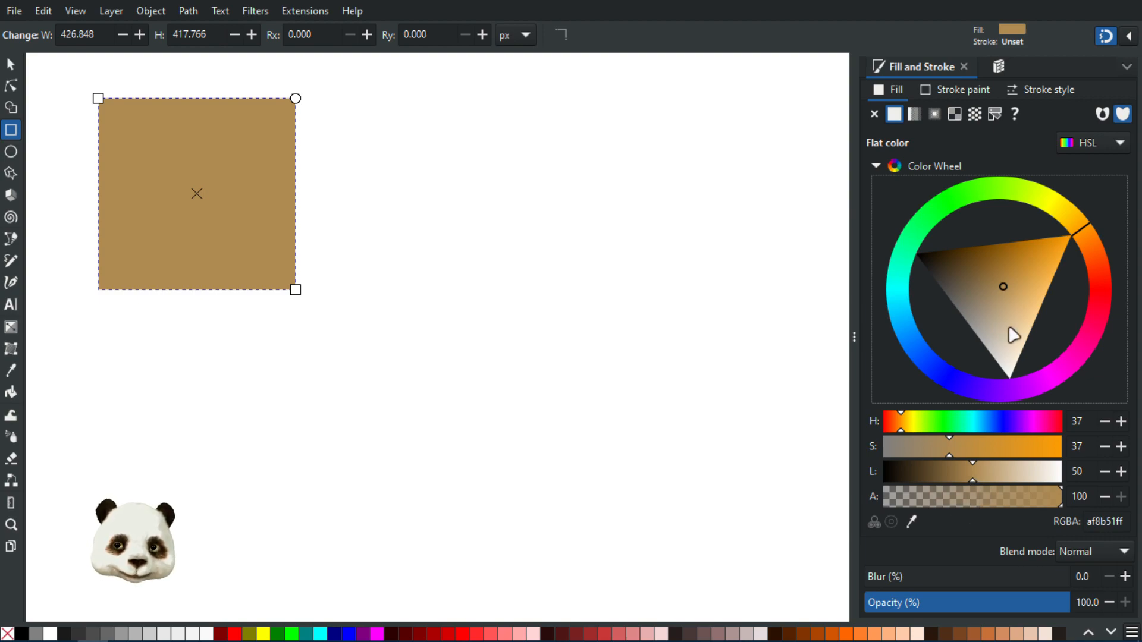
# Enter hue 30 with saturation 100 for bright orange, then hues 60 and 90 for green
pyautogui.click(1086, 421)
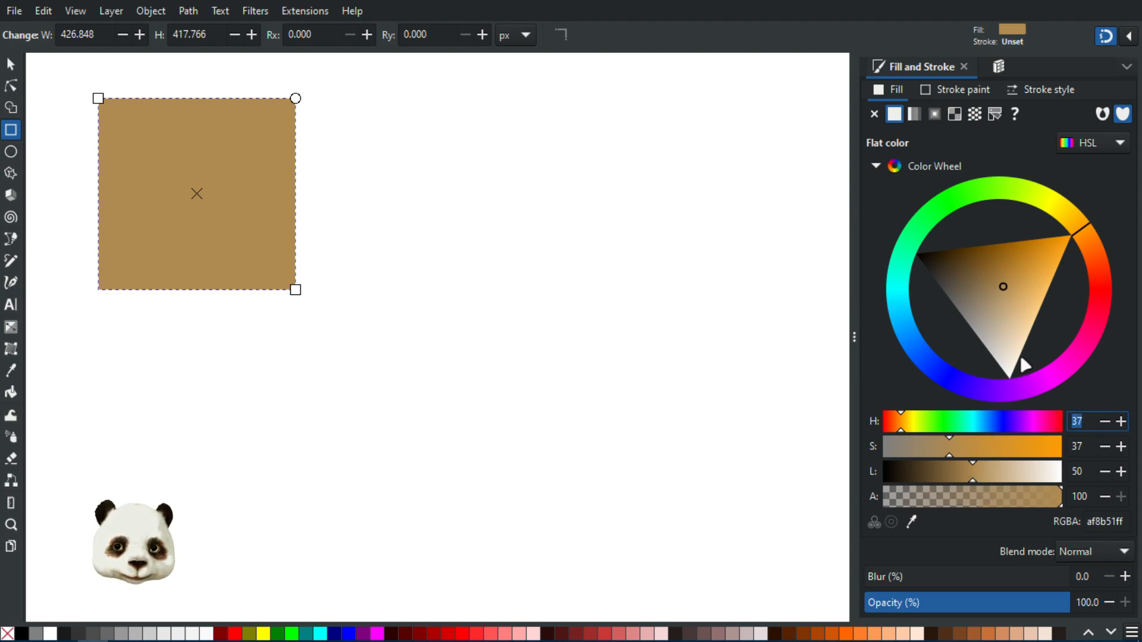
pyautogui.write('30')
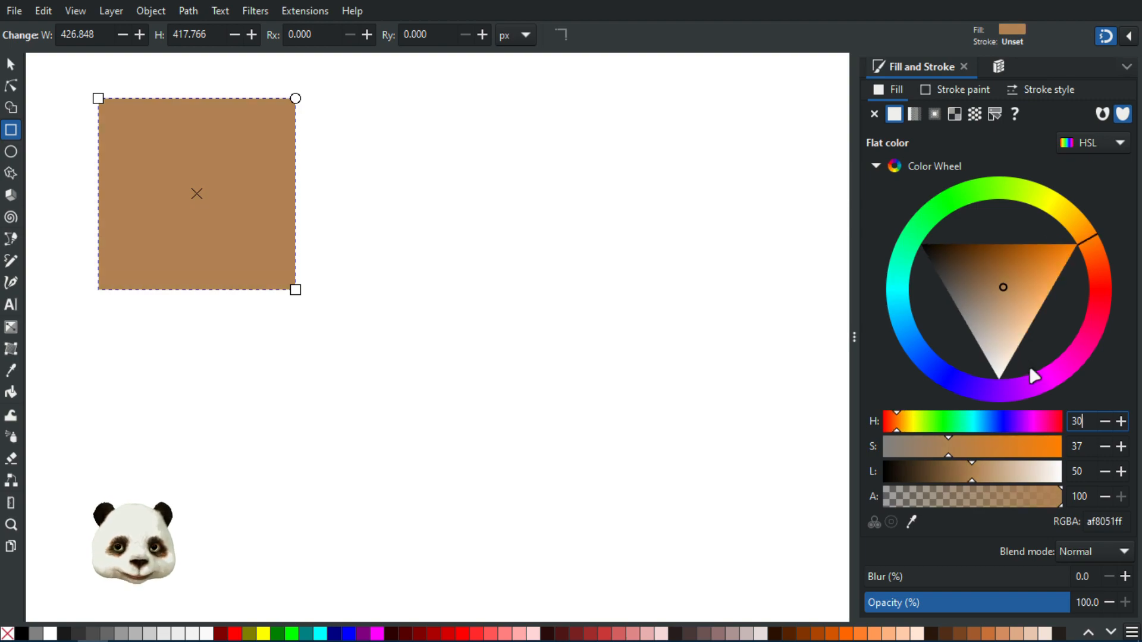
pyautogui.moveTo(1017, 447); pyautogui.dragTo(1094, 455)
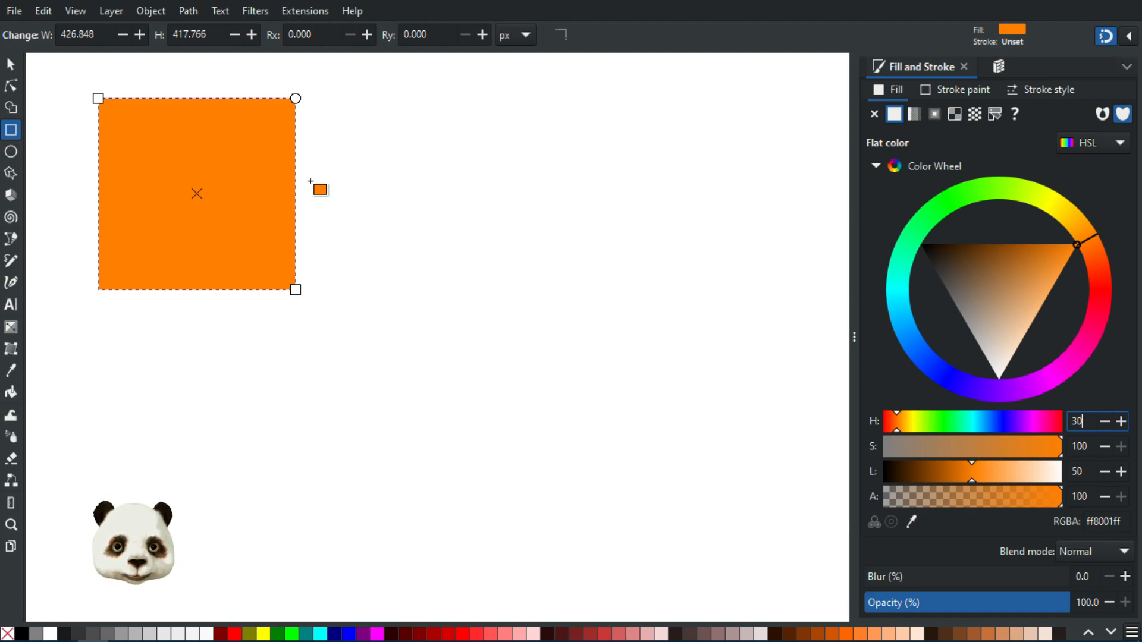
pyautogui.moveTo(1084, 422); pyautogui.dragTo(1066, 420)
pyautogui.write('60')
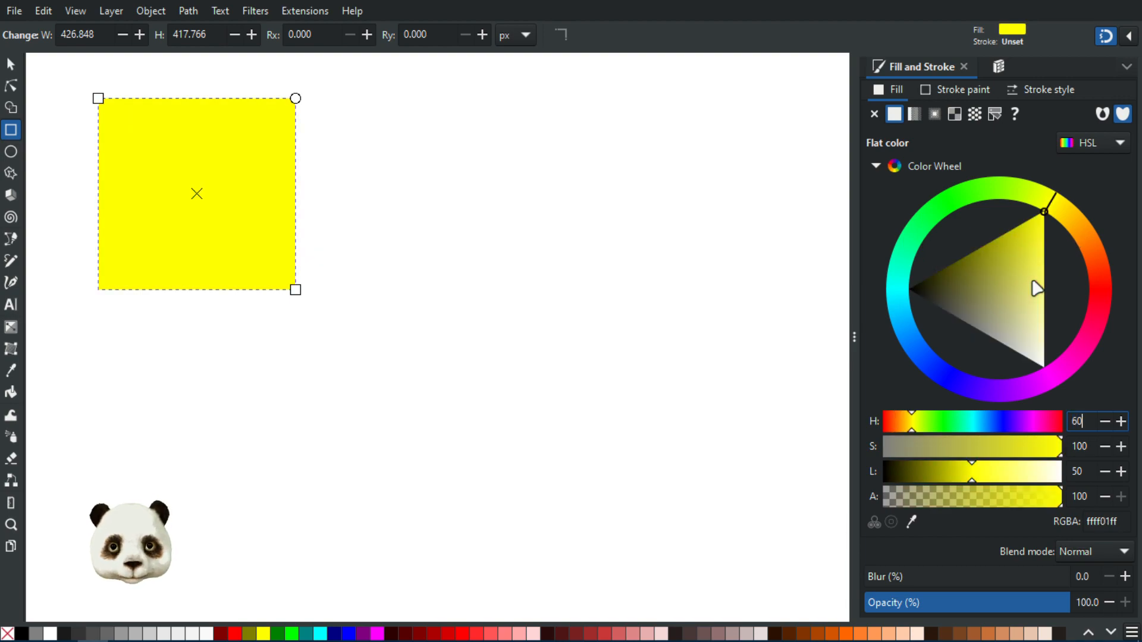
pyautogui.moveTo(1090, 419); pyautogui.dragTo(1064, 422)
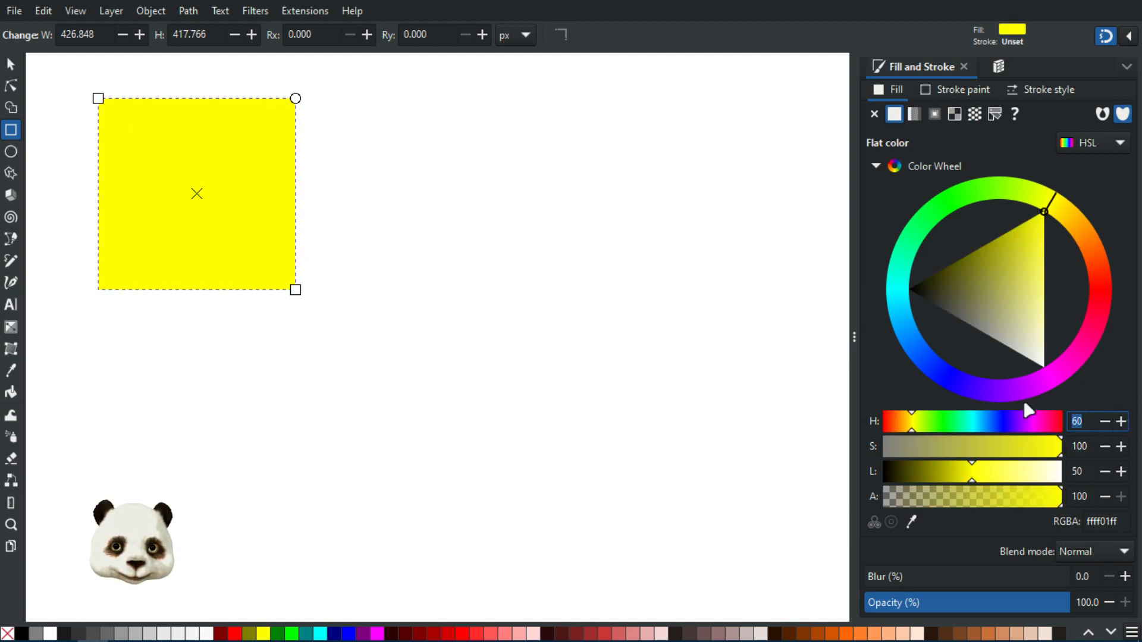
pyautogui.write('90')
pyautogui.press('Return')
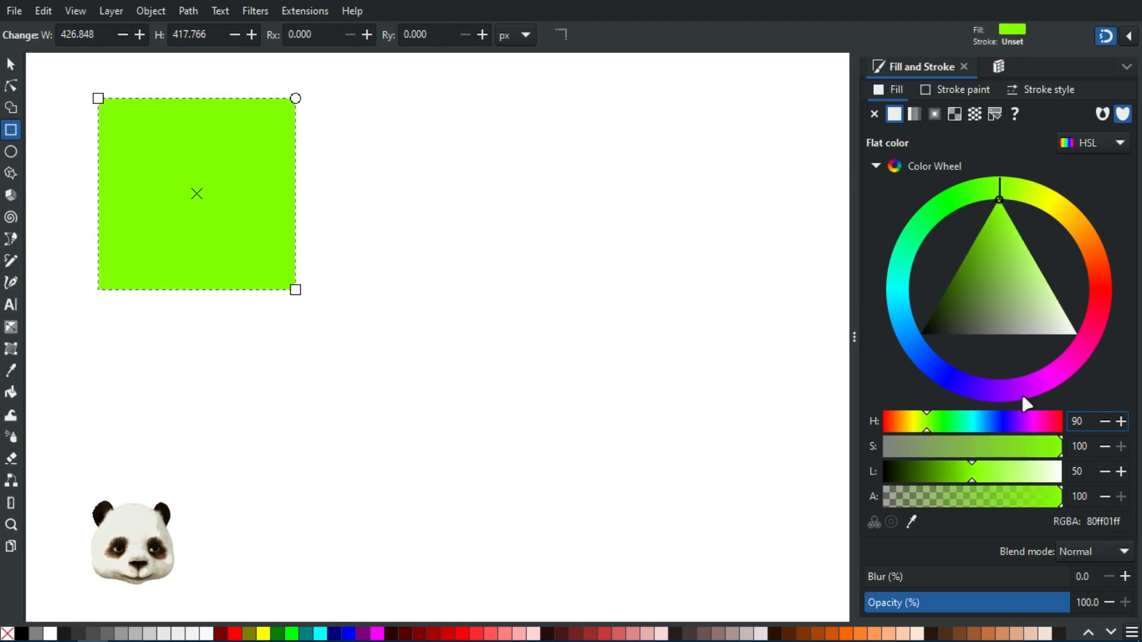
# Enter hue 180 to turn the rectangle cyan, then hue 0 for red
pyautogui.press('BackSpace')
pyautogui.press('BackSpace')
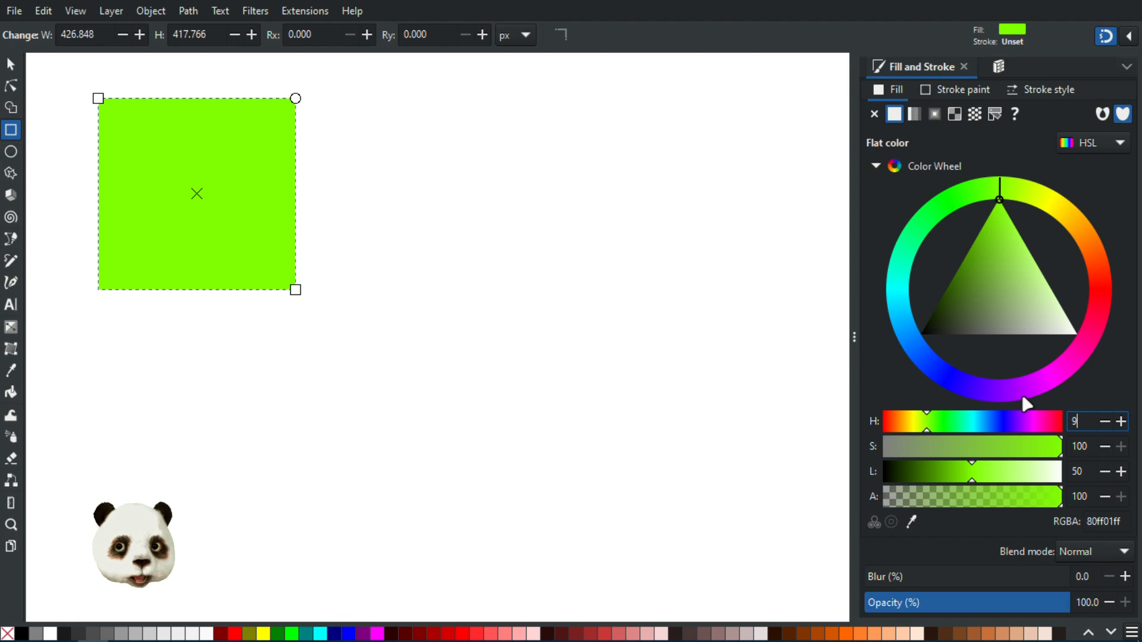
pyautogui.write('180')
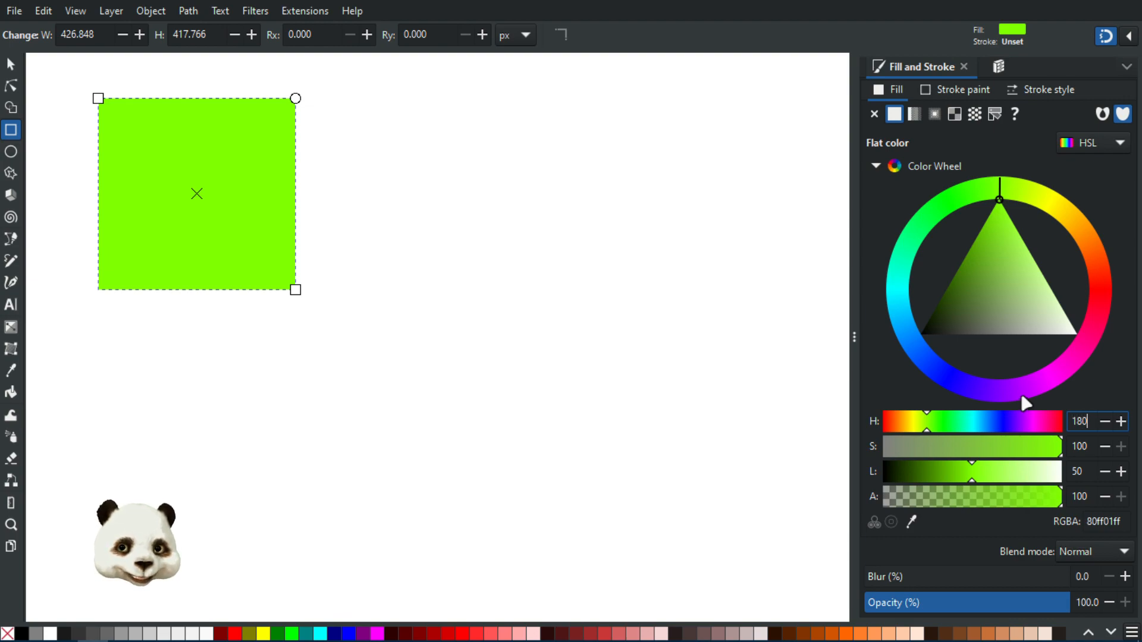
pyautogui.press('Return')
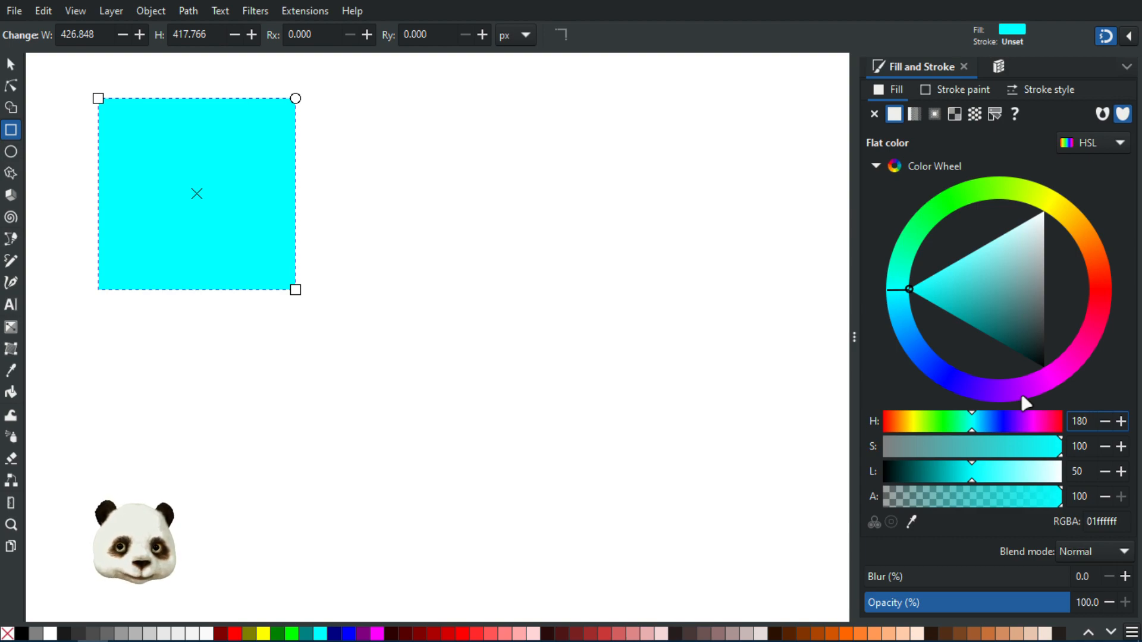
pyautogui.press('BackSpace')
pyautogui.press('BackSpace')
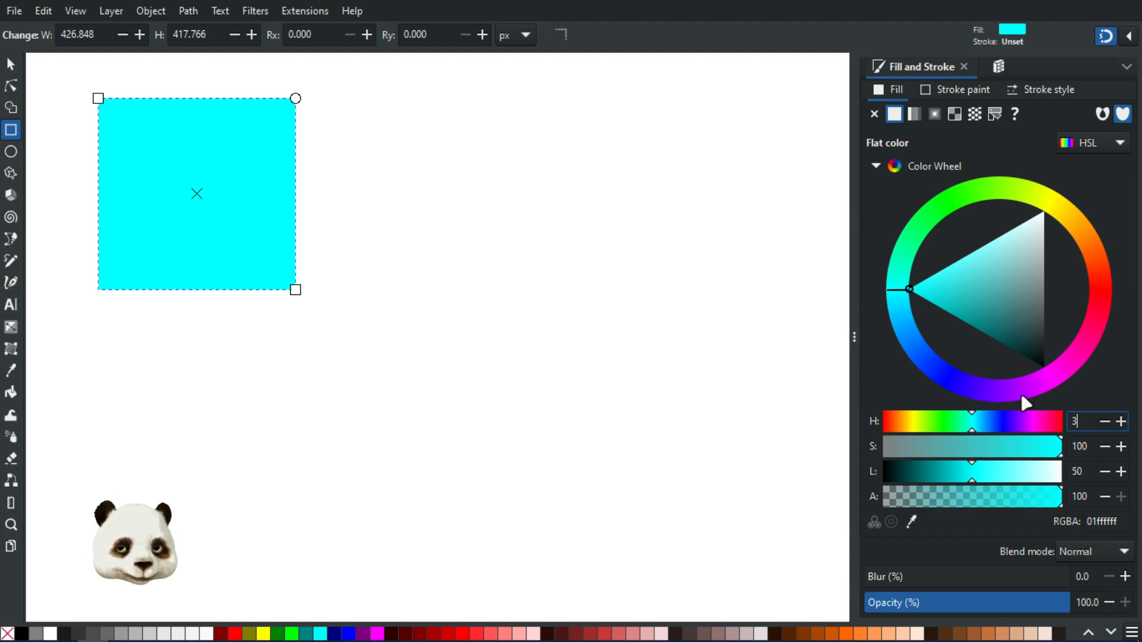
pyautogui.press('BackSpace')
pyautogui.write('0')
pyautogui.press('Return')
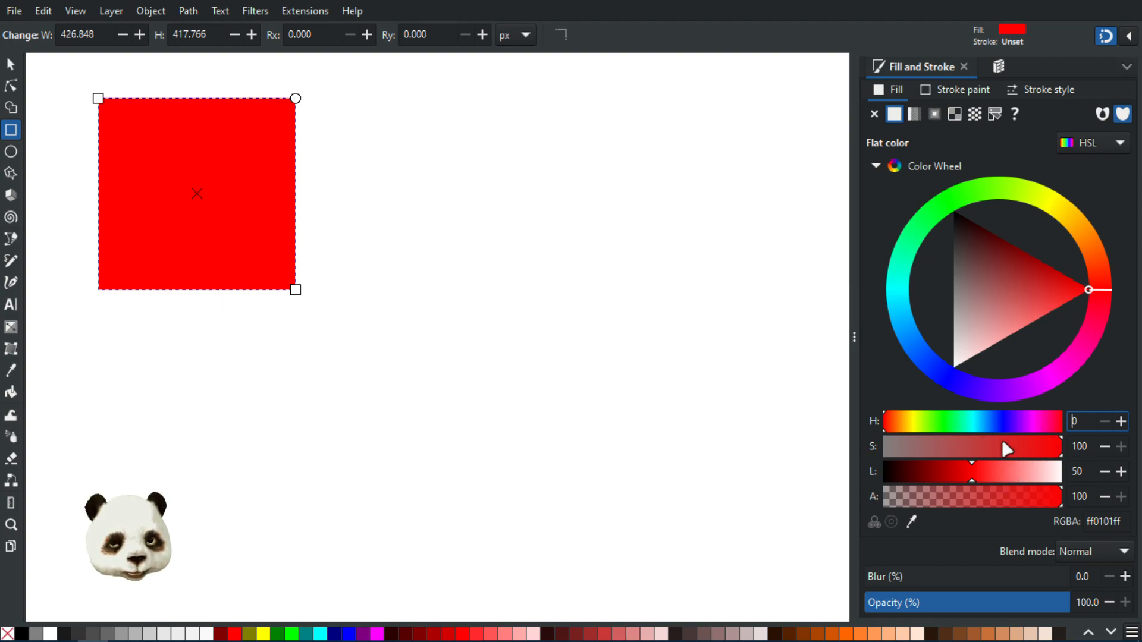
# Sweep the hue through green, blue and cyan, then drop saturation to 0 for grey 808080
pyautogui.moveTo(964, 423)
pyautogui.mouseDown()
pyautogui.moveTo(950, 424)
pyautogui.moveTo(1007, 426)
pyautogui.moveTo(961, 426)
pyautogui.mouseUp()
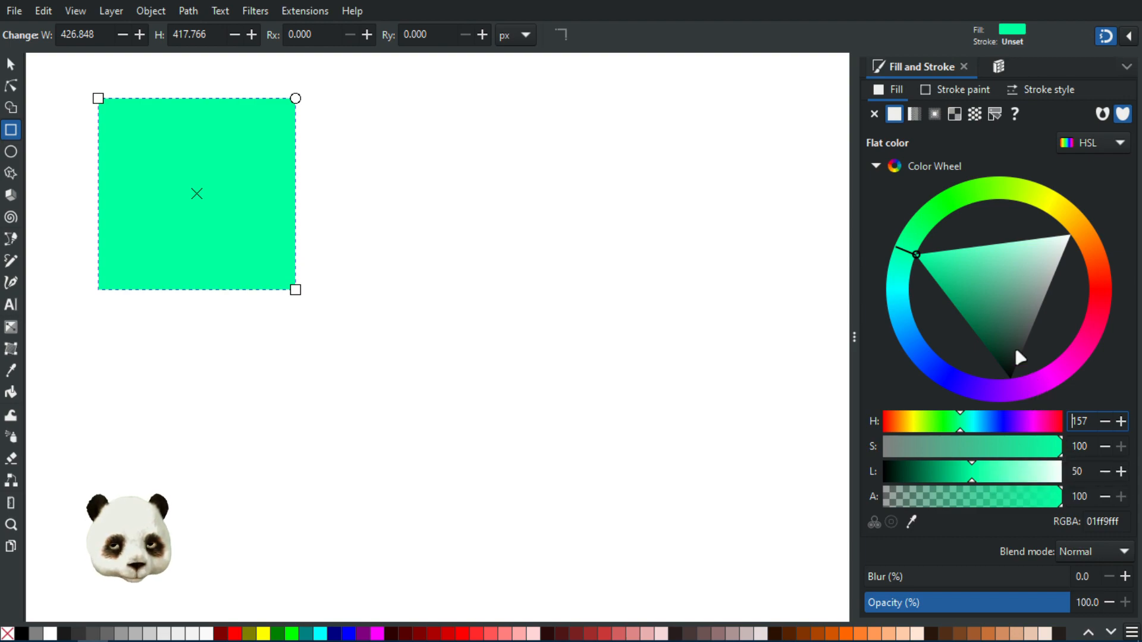
pyautogui.moveTo(1037, 462); pyautogui.dragTo(867, 455)
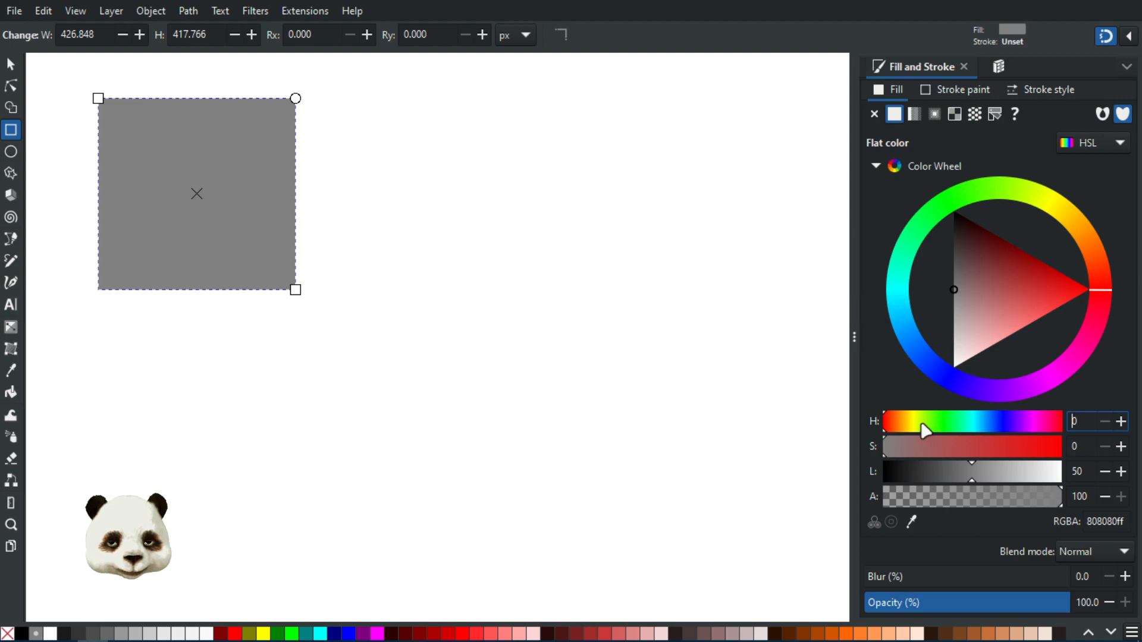
# Test olive, near-black, reddish, white and grey fills, ending on blue 0120ff at hue 233
pyautogui.moveTo(923, 425); pyautogui.dragTo(910, 423)
pyautogui.click(931, 450)
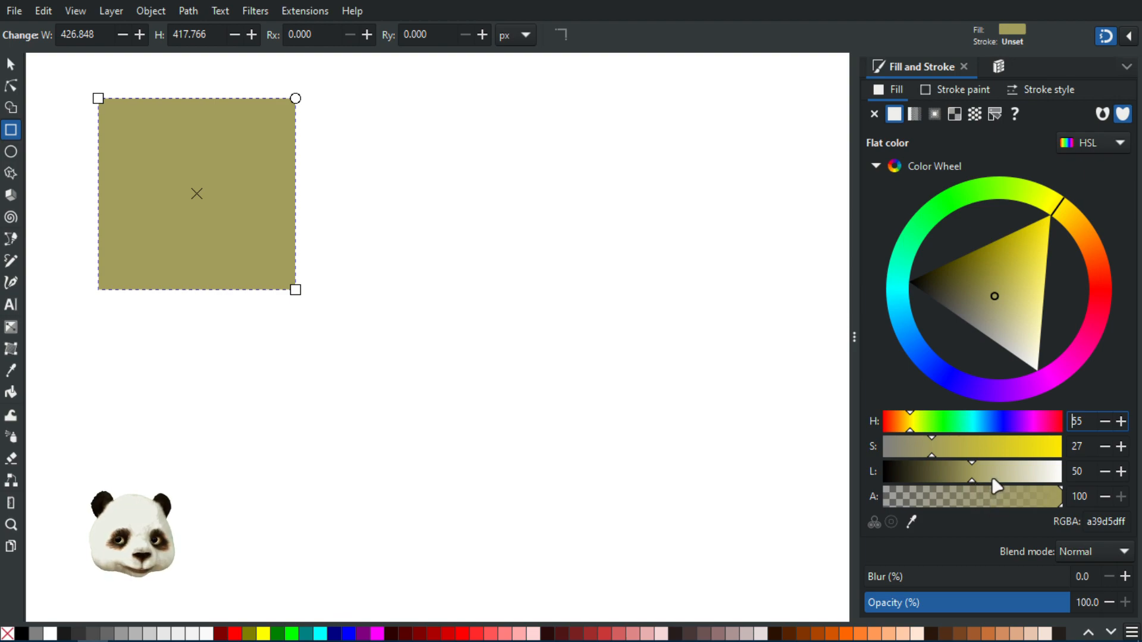
pyautogui.moveTo(972, 481); pyautogui.dragTo(879, 481)
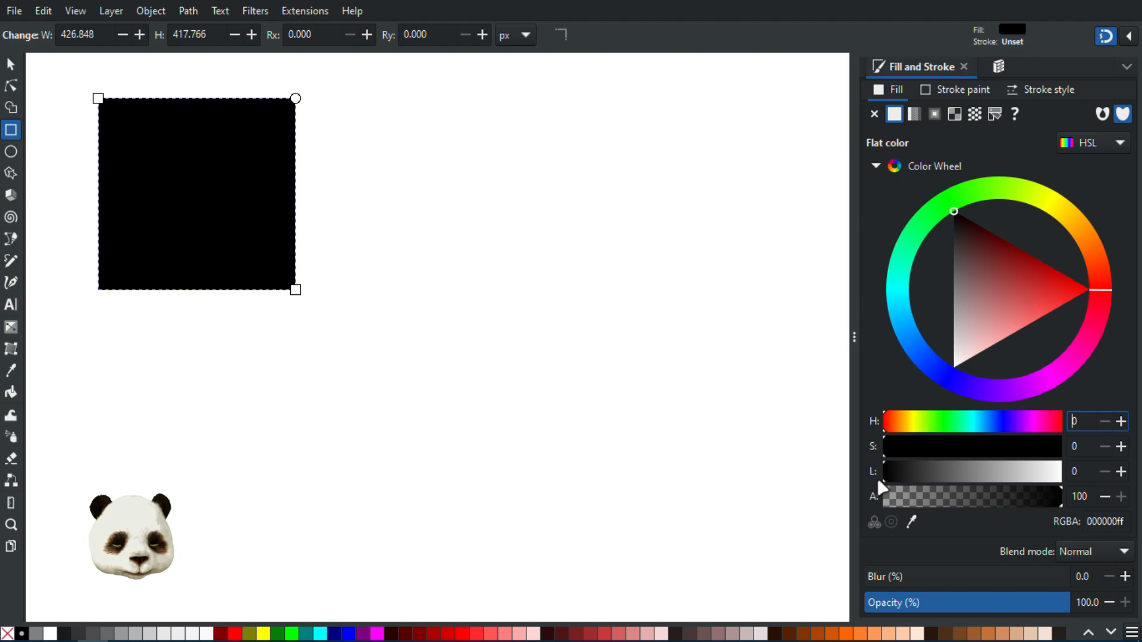
pyautogui.click(995, 268)
pyautogui.click(997, 278)
pyautogui.moveTo(965, 483); pyautogui.dragTo(1075, 479)
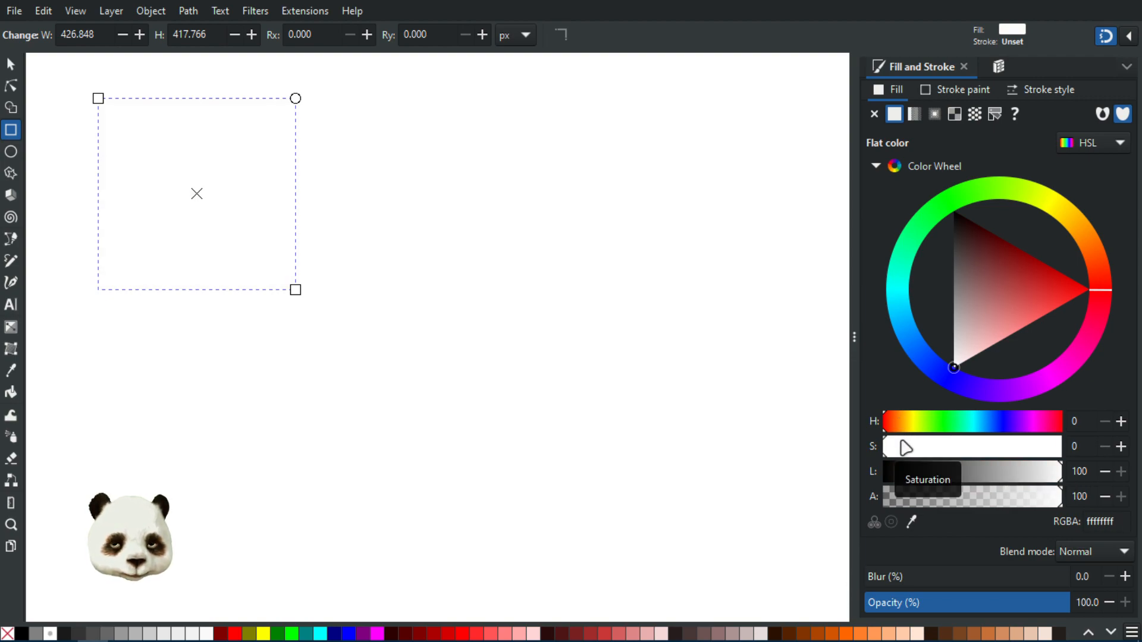
pyautogui.moveTo(1037, 480); pyautogui.dragTo(1084, 457)
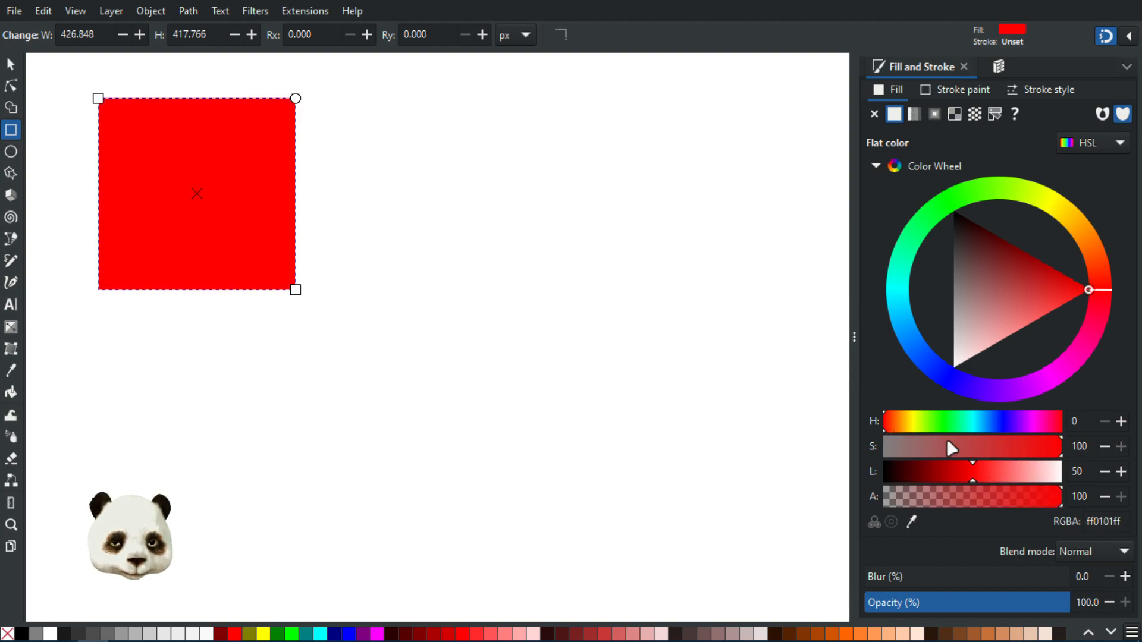
pyautogui.moveTo(893, 421); pyautogui.dragTo(999, 435)
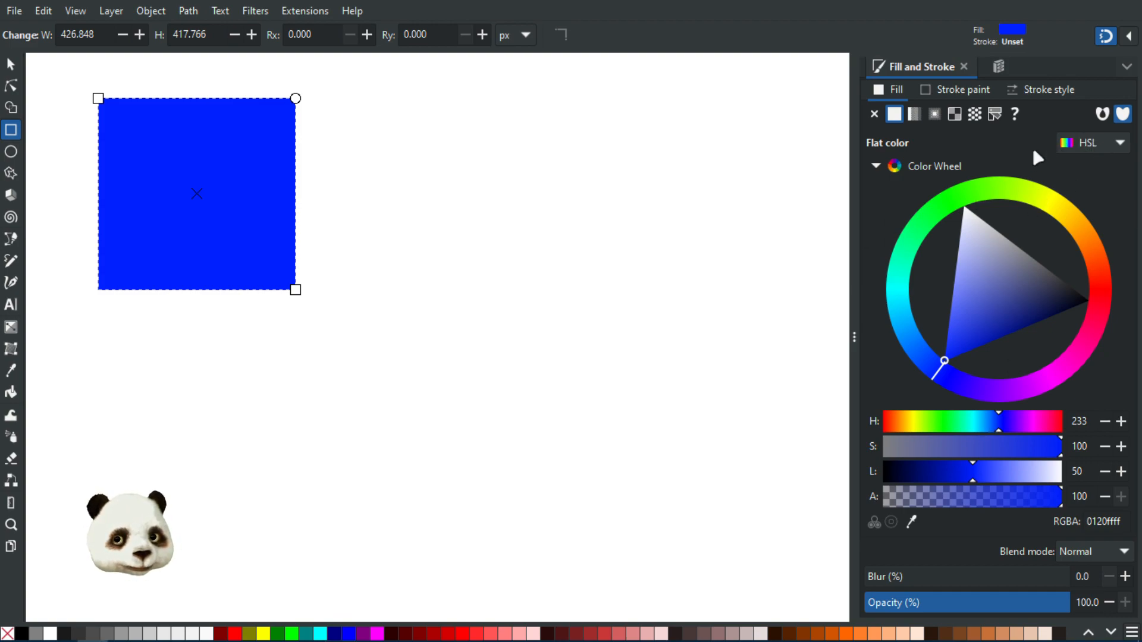
# Switch the colour mode to HSV and set H 117, S 29, V 100 for pale mint b8ffb4
pyautogui.click(1084, 148)
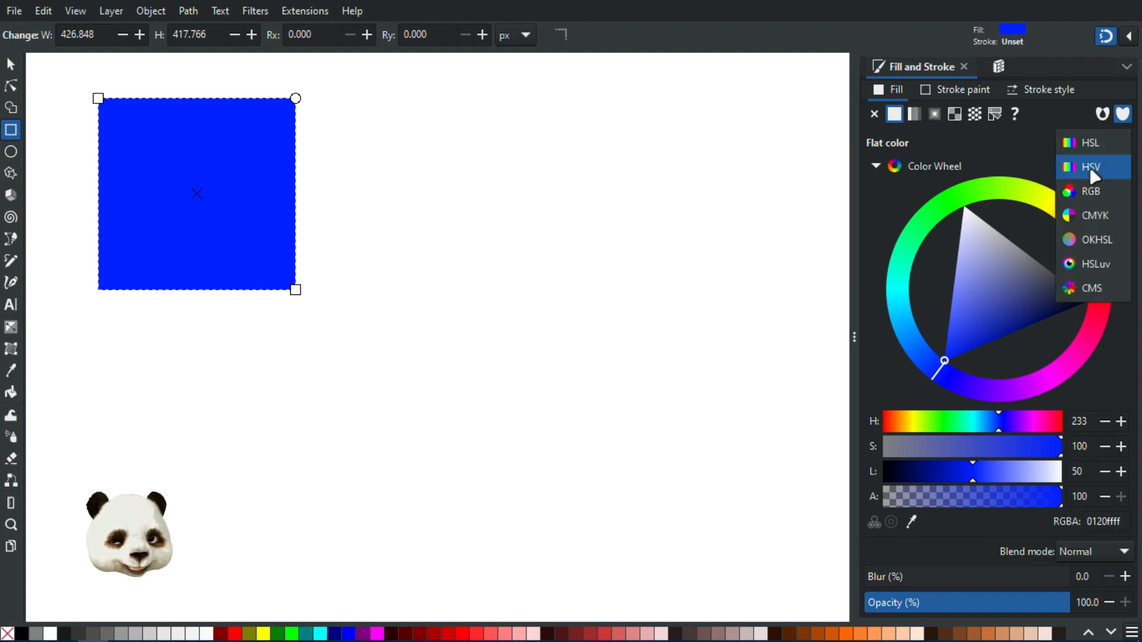
pyautogui.click(1091, 167)
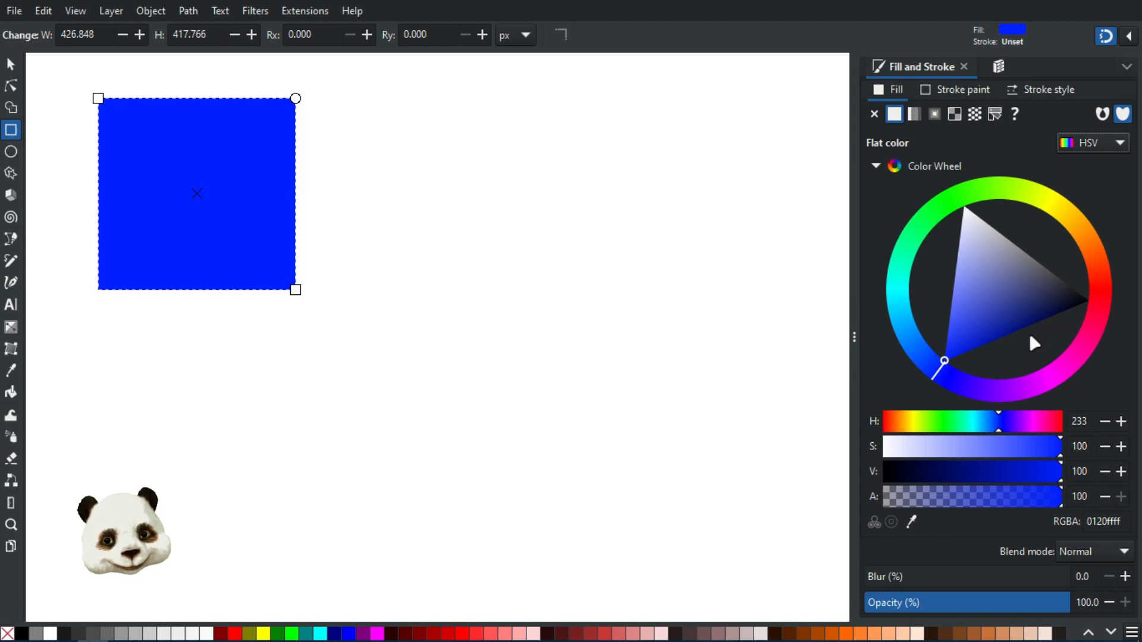
pyautogui.moveTo(1032, 476); pyautogui.dragTo(866, 476)
pyautogui.moveTo(964, 476); pyautogui.dragTo(1009, 478)
pyautogui.moveTo(919, 446); pyautogui.dragTo(936, 434)
pyautogui.click(938, 427)
pyautogui.moveTo(1069, 475); pyautogui.dragTo(973, 473)
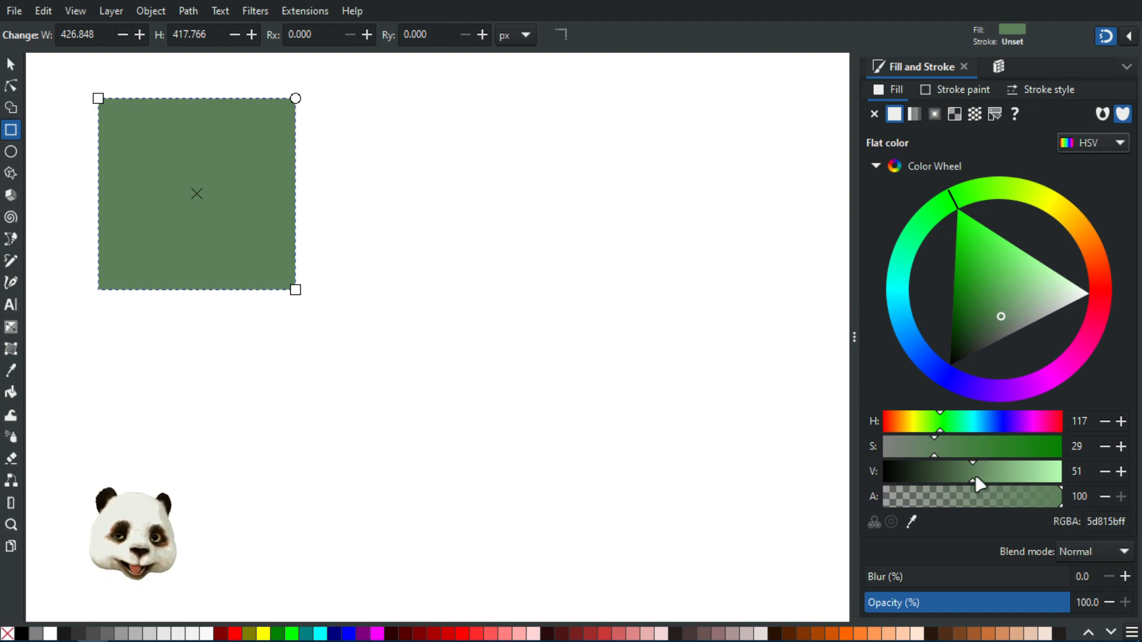
pyautogui.moveTo(986, 476); pyautogui.dragTo(1112, 487)
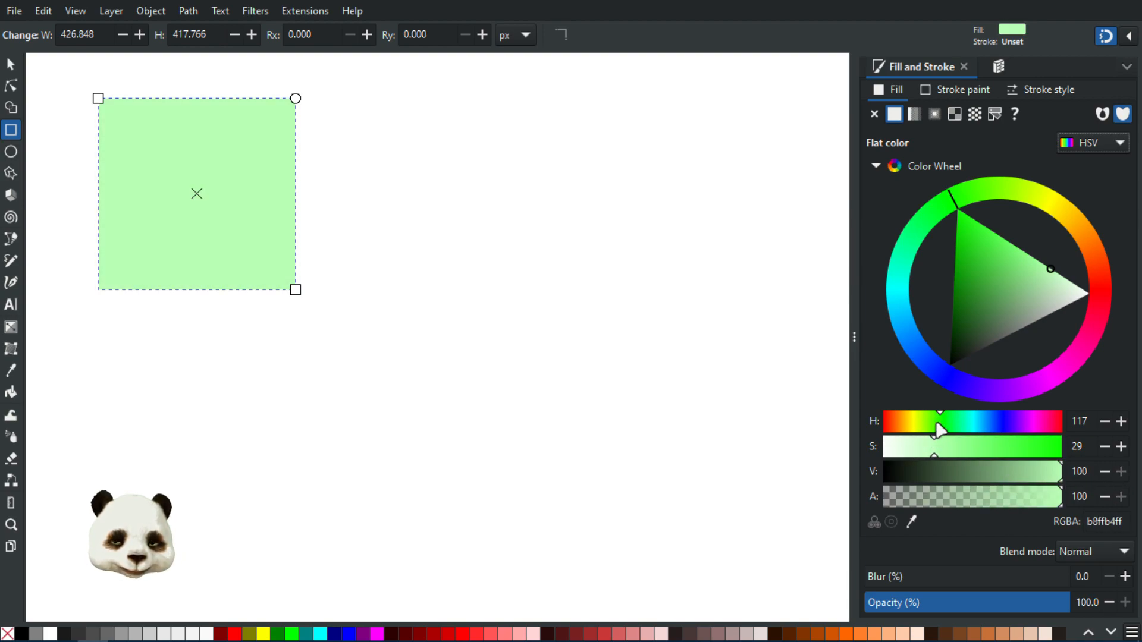
pyautogui.moveTo(1015, 475); pyautogui.dragTo(1068, 480)
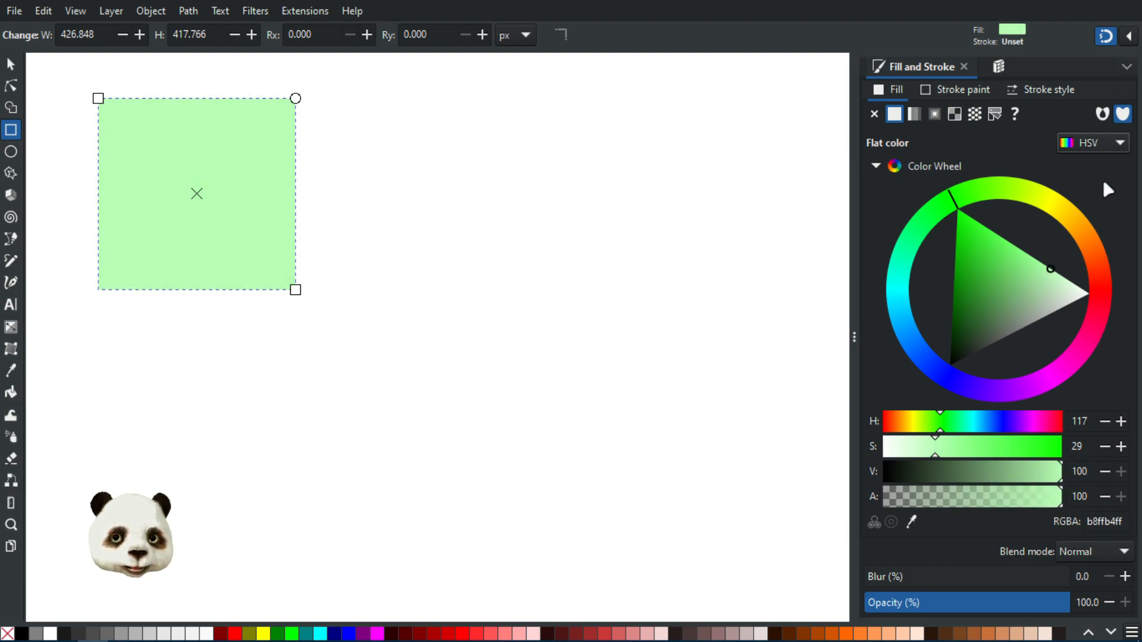
# Toggle between HSL and HSV modes while adjusting the green fill's lightness and value
pyautogui.click(1098, 149)
pyautogui.click(1086, 120)
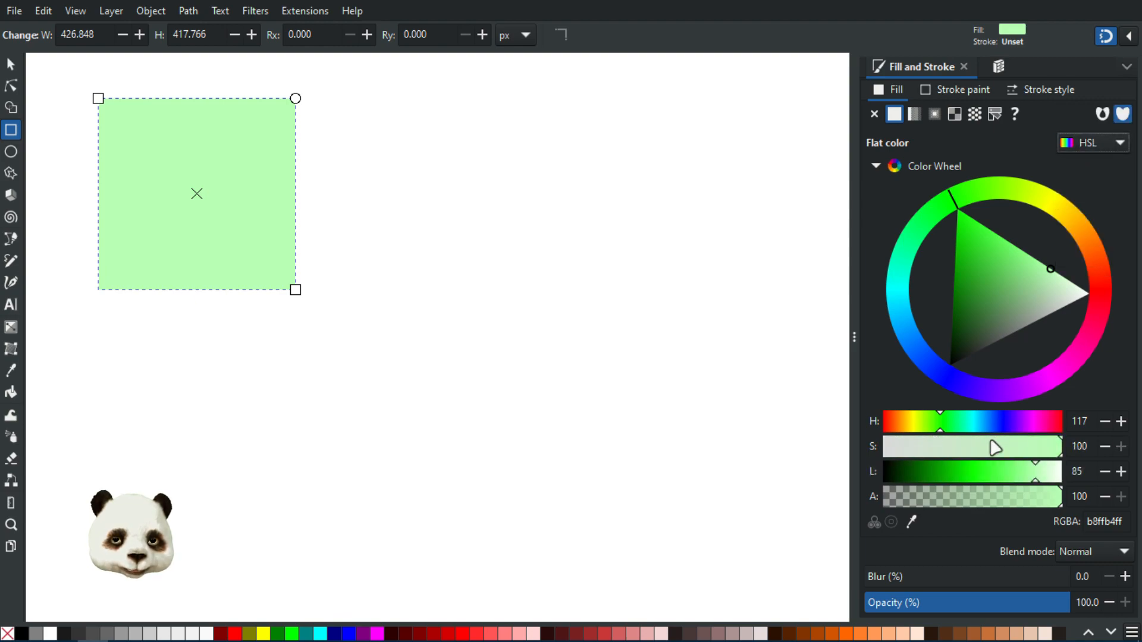
pyautogui.moveTo(978, 476); pyautogui.dragTo(973, 476)
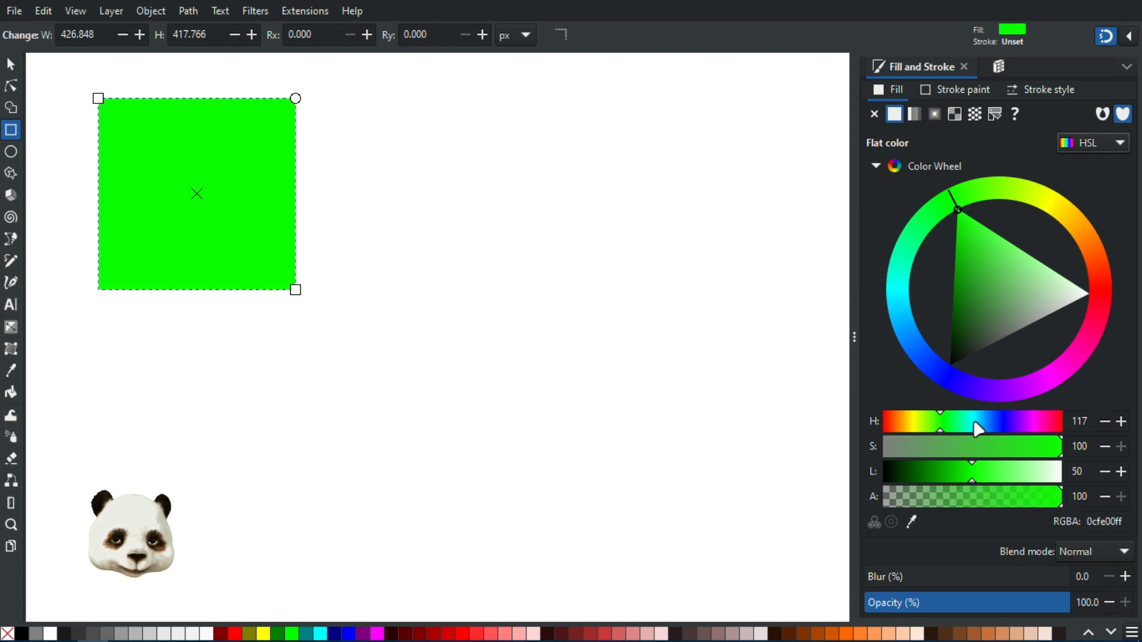
pyautogui.click(1078, 141)
pyautogui.click(1097, 164)
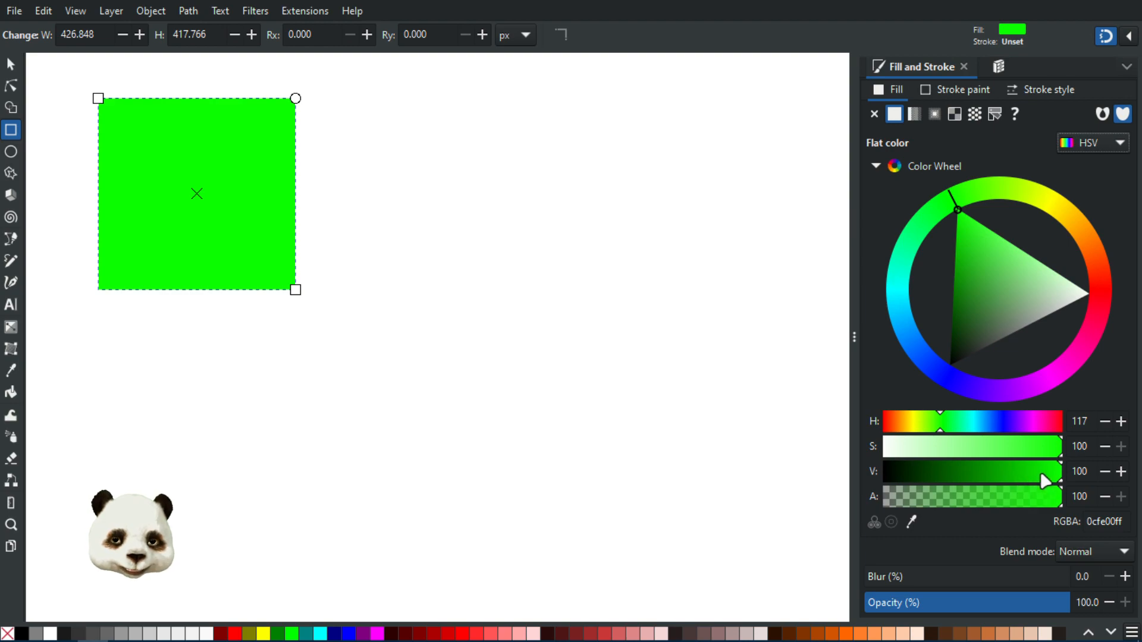
pyautogui.moveTo(1016, 483); pyautogui.dragTo(1073, 474)
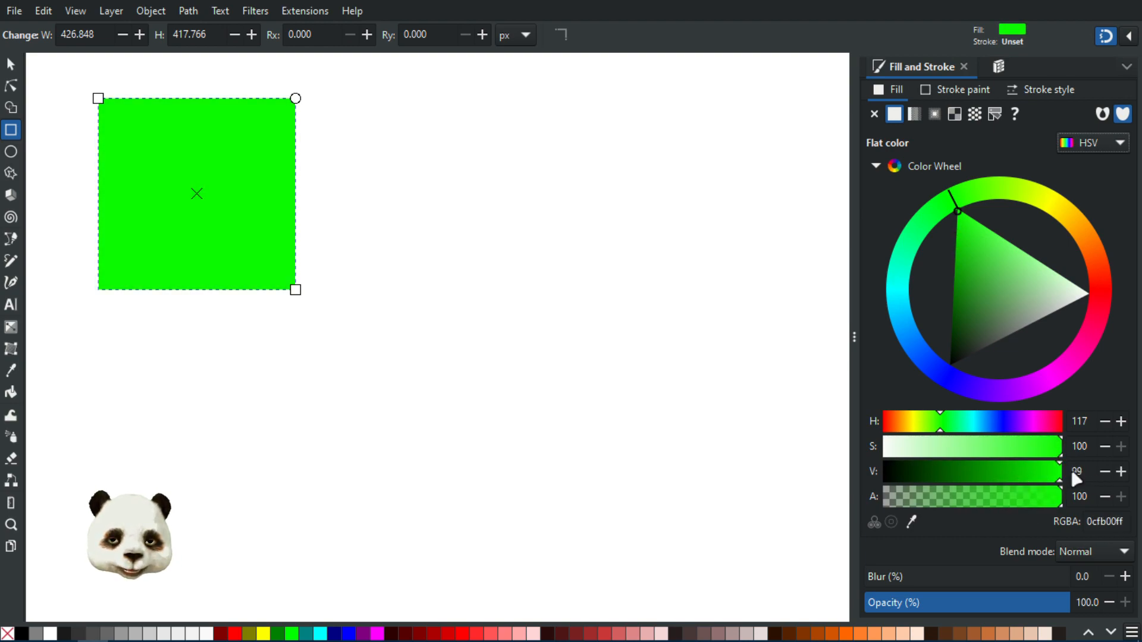
pyautogui.click(1107, 143)
pyautogui.click(1081, 119)
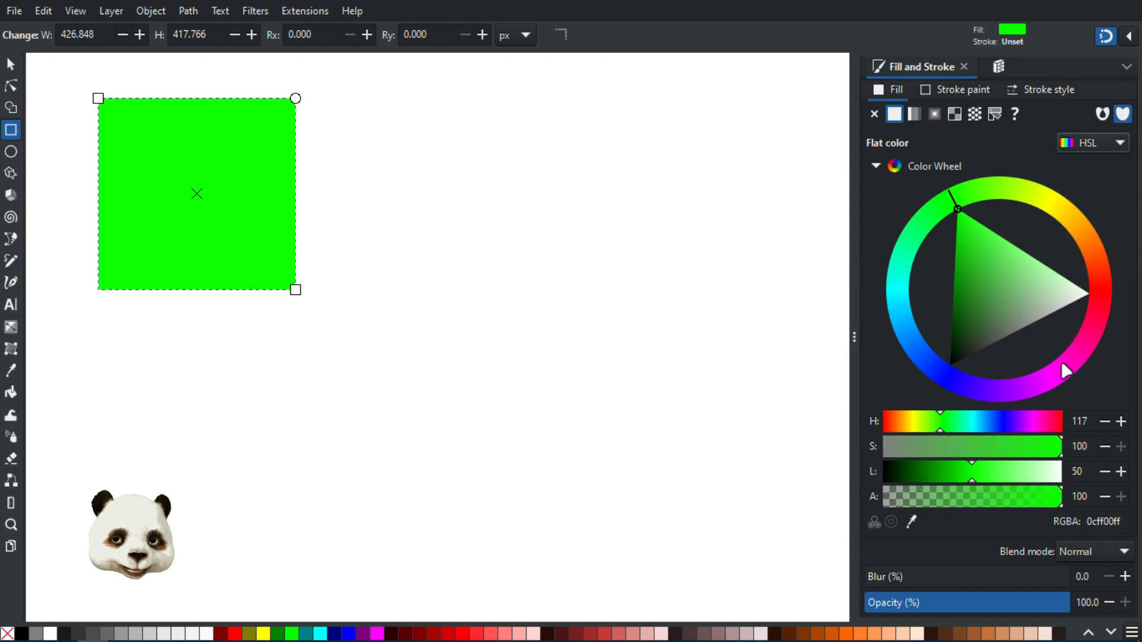
pyautogui.click(1091, 141)
pyautogui.click(1086, 167)
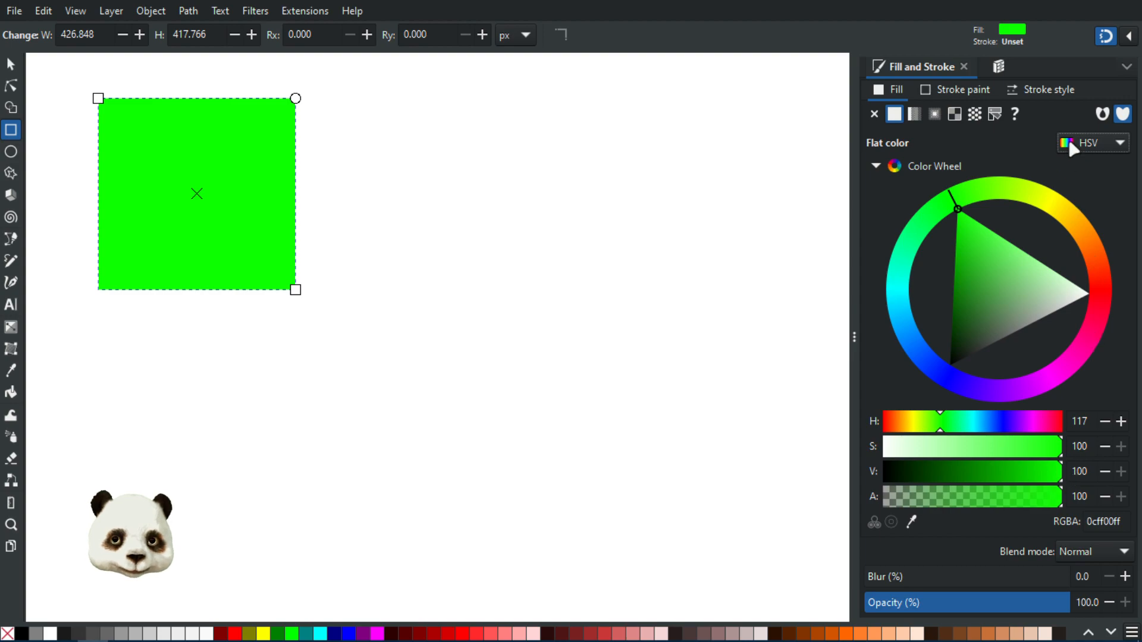
pyautogui.click(1084, 148)
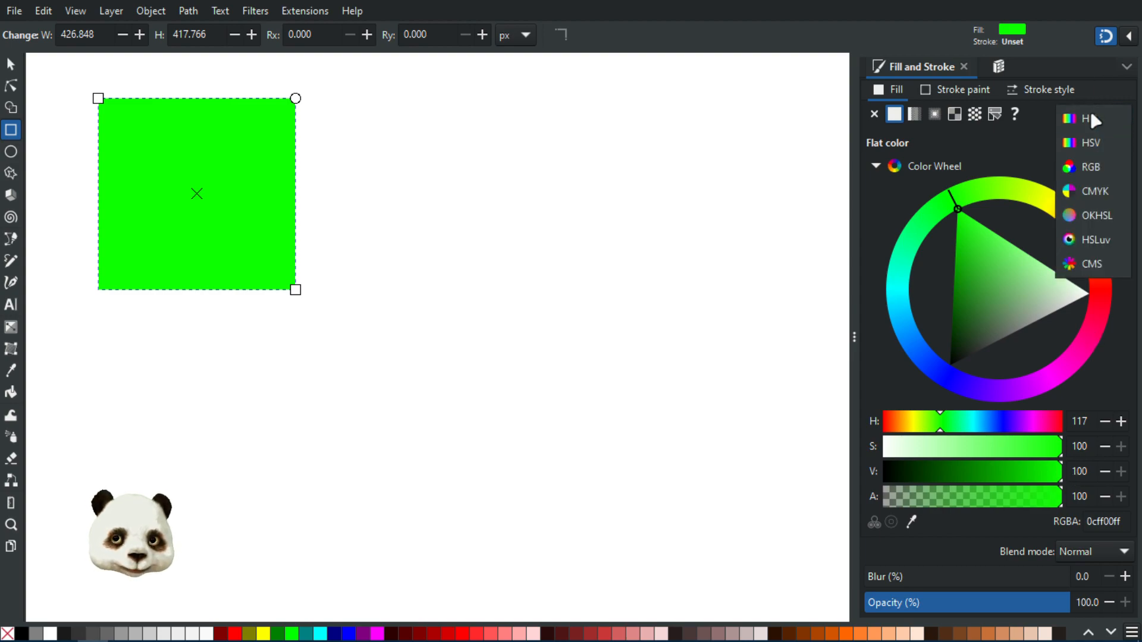
pyautogui.click(1089, 109)
pyautogui.moveTo(953, 473); pyautogui.dragTo(925, 474)
# Raise lightness to about 63–68 in HSL, then leave the fill shown in HSV at S 63, V 100
pyautogui.click(1075, 144)
pyautogui.click(1089, 162)
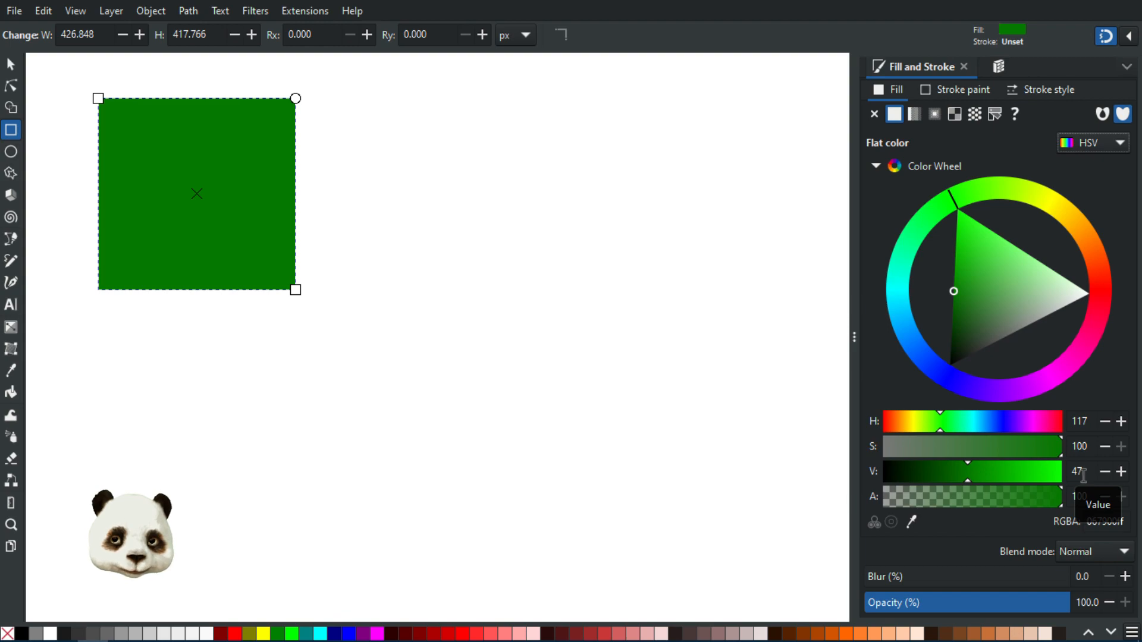
pyautogui.click(1090, 143)
pyautogui.click(1090, 117)
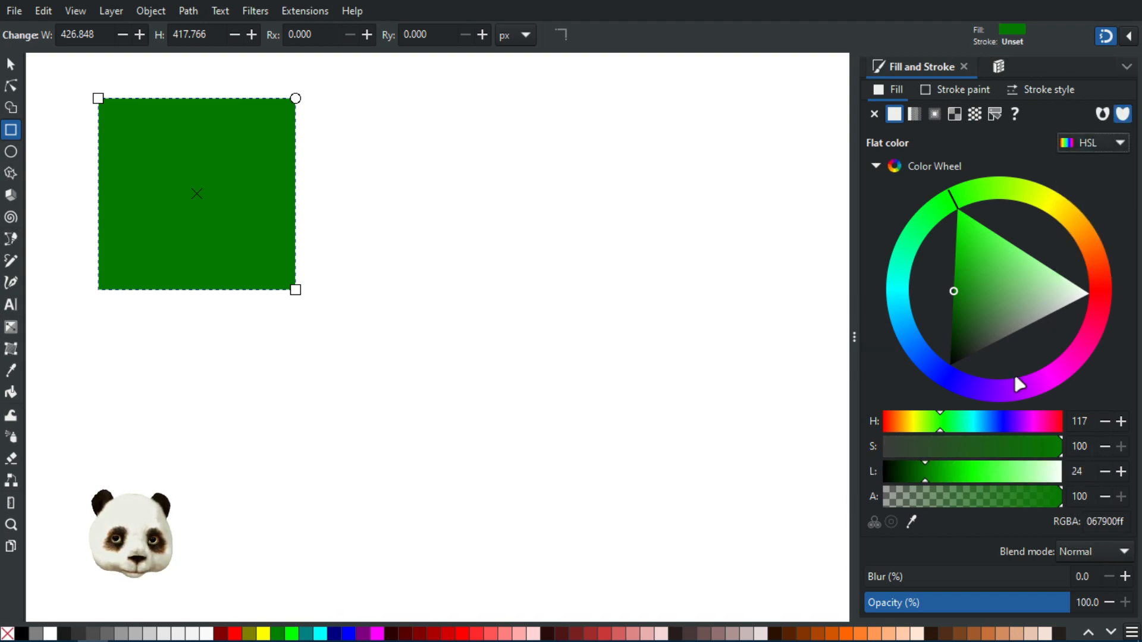
pyautogui.moveTo(954, 469); pyautogui.dragTo(964, 470)
pyautogui.click(1122, 153)
pyautogui.click(1095, 165)
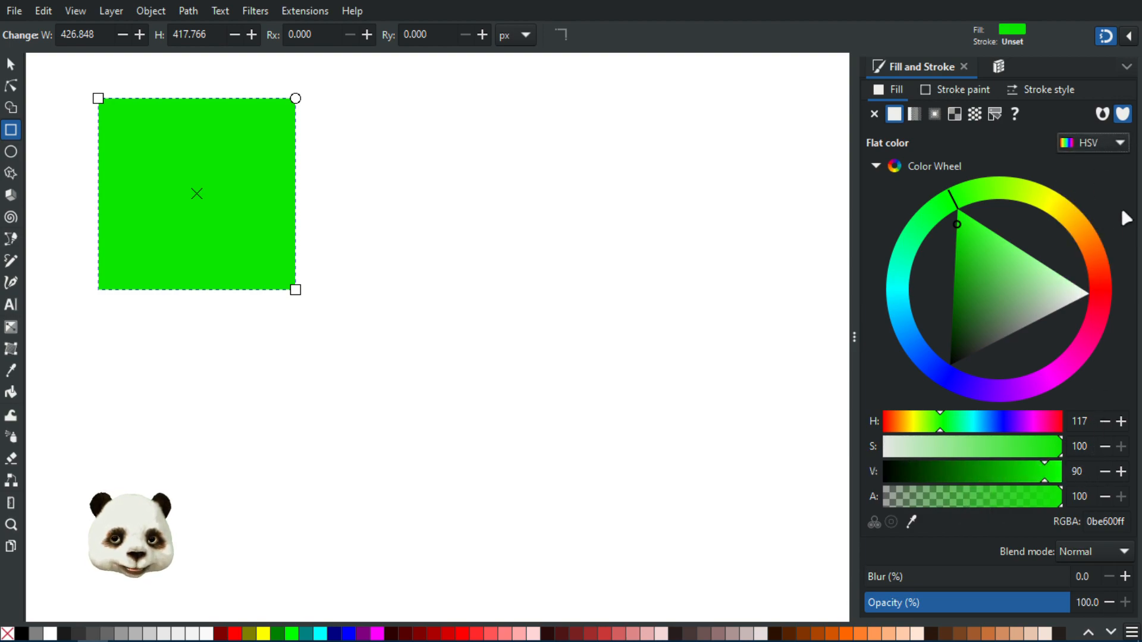
pyautogui.click(1098, 149)
pyautogui.click(1089, 118)
pyautogui.click(996, 471)
pyautogui.click(1005, 472)
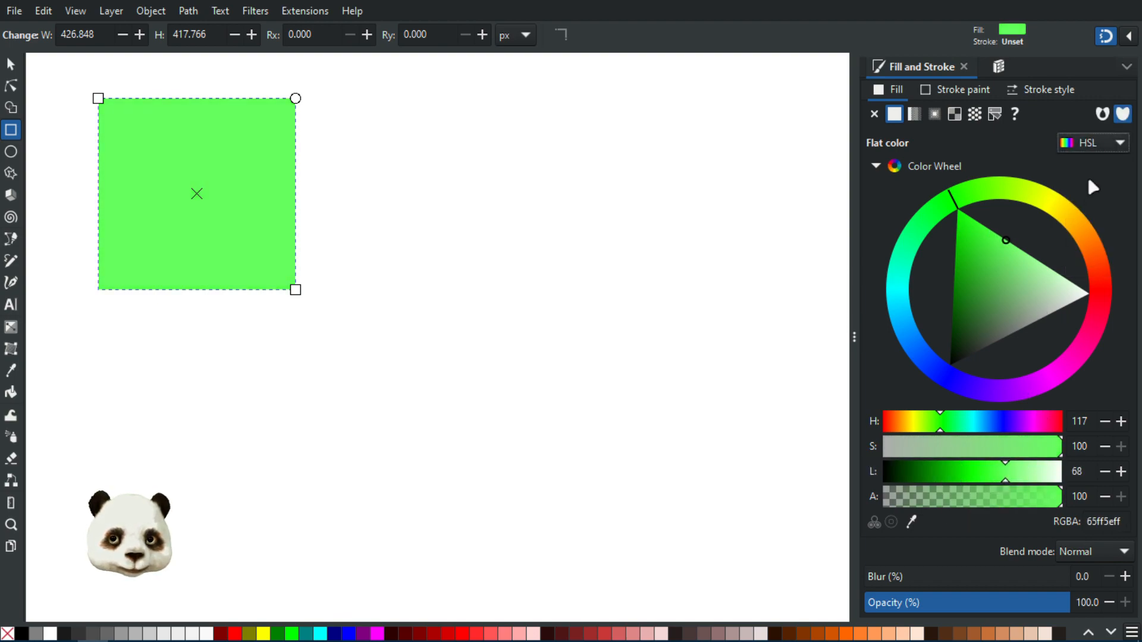
pyautogui.click(1097, 143)
pyautogui.click(1090, 167)
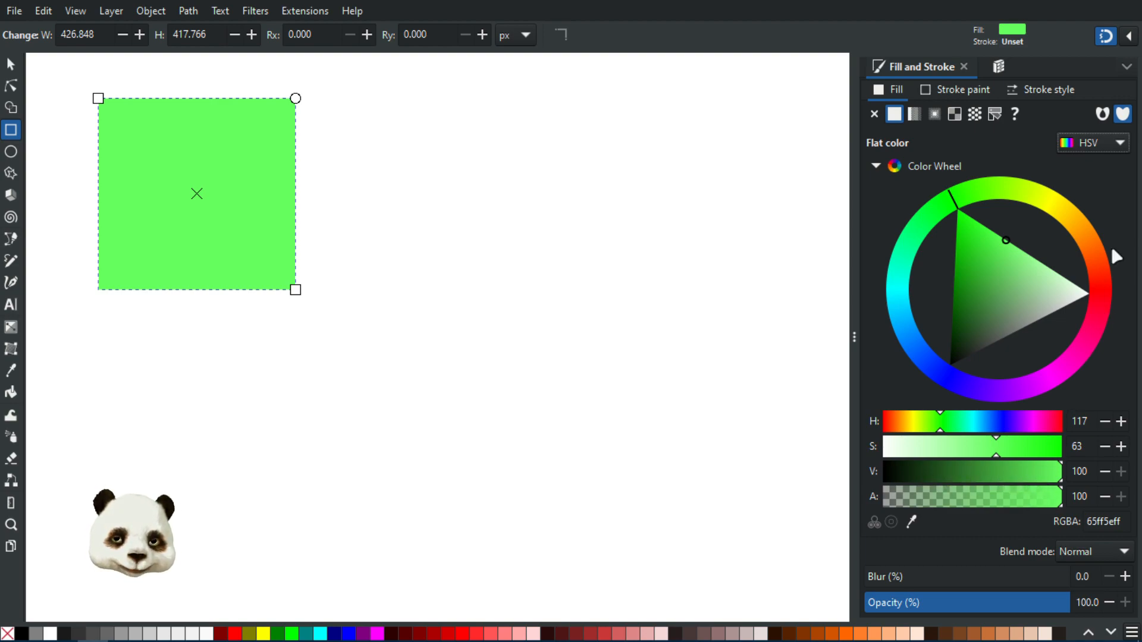
# Toggle HSV and HSL, finish on HSL, and lower lightness for a vivid green 36ff2c
pyautogui.click(1107, 139)
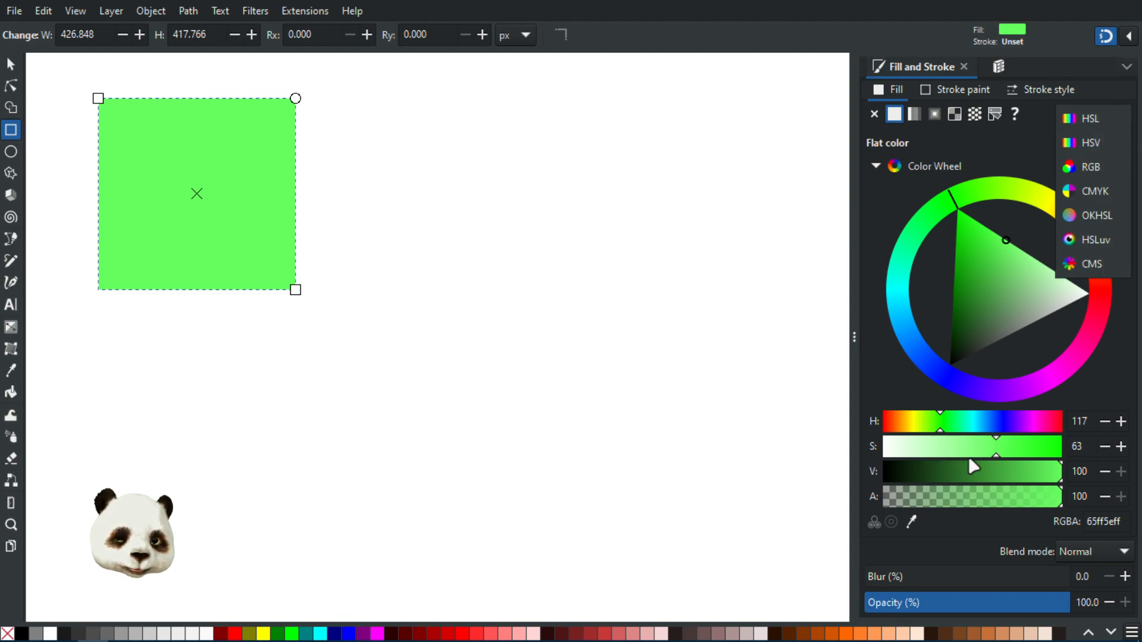
pyautogui.click(1090, 122)
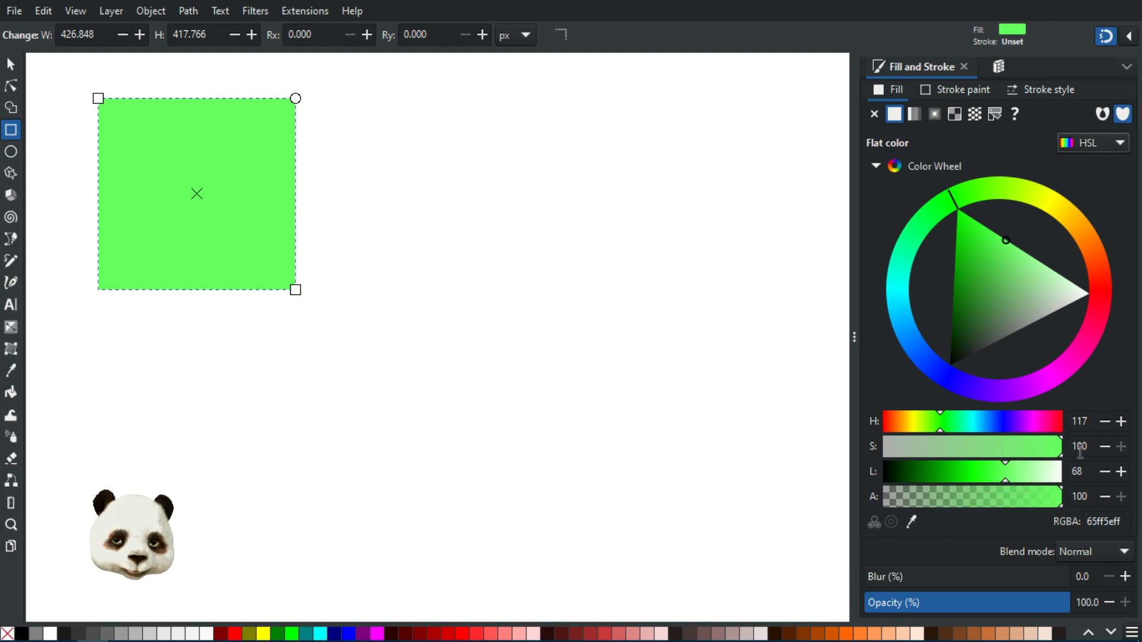
pyautogui.click(1110, 150)
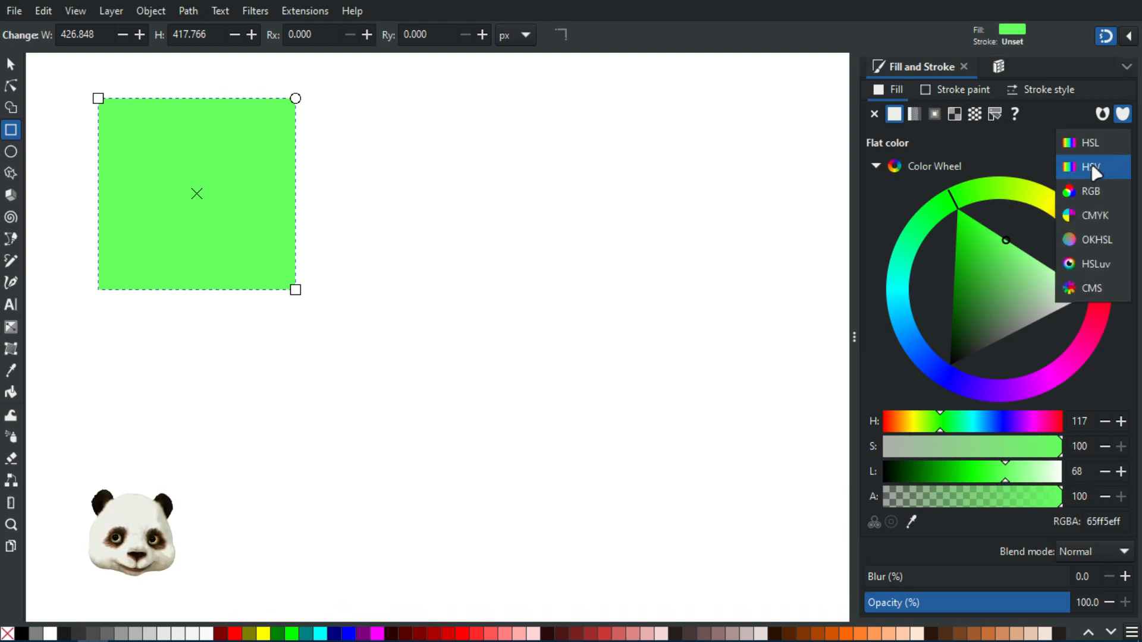
pyautogui.click(1093, 167)
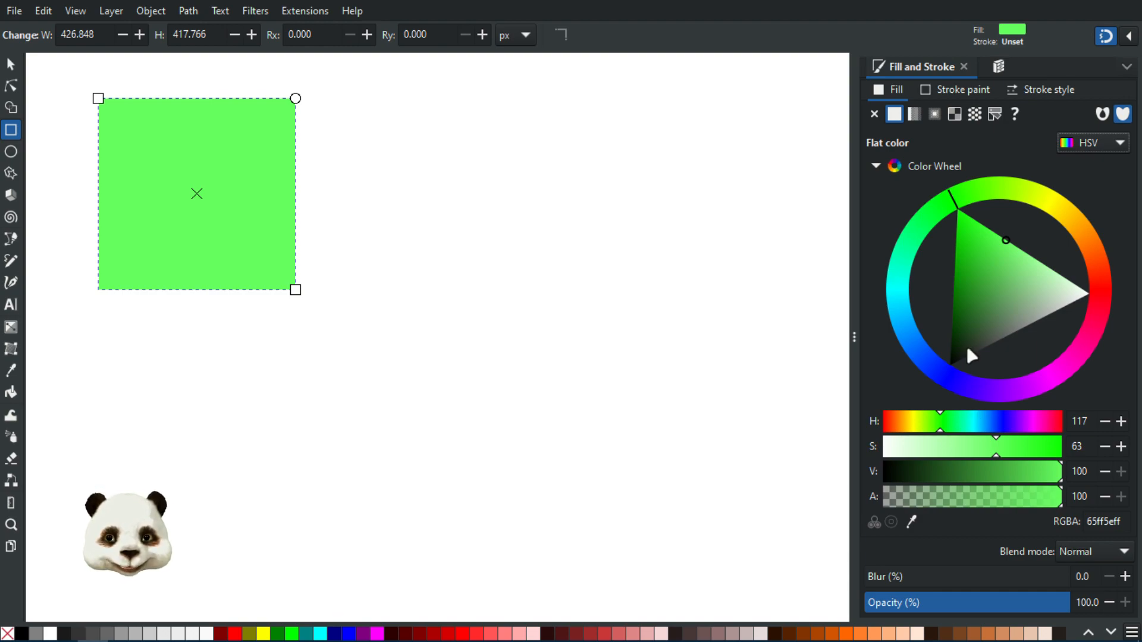
pyautogui.click(1101, 149)
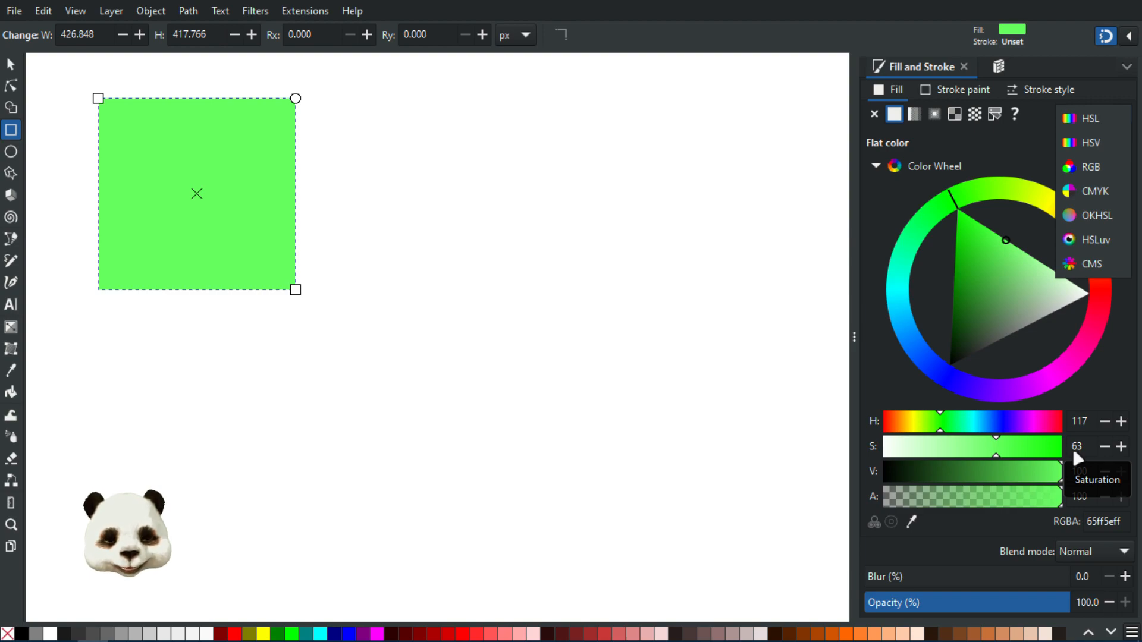
pyautogui.click(1092, 118)
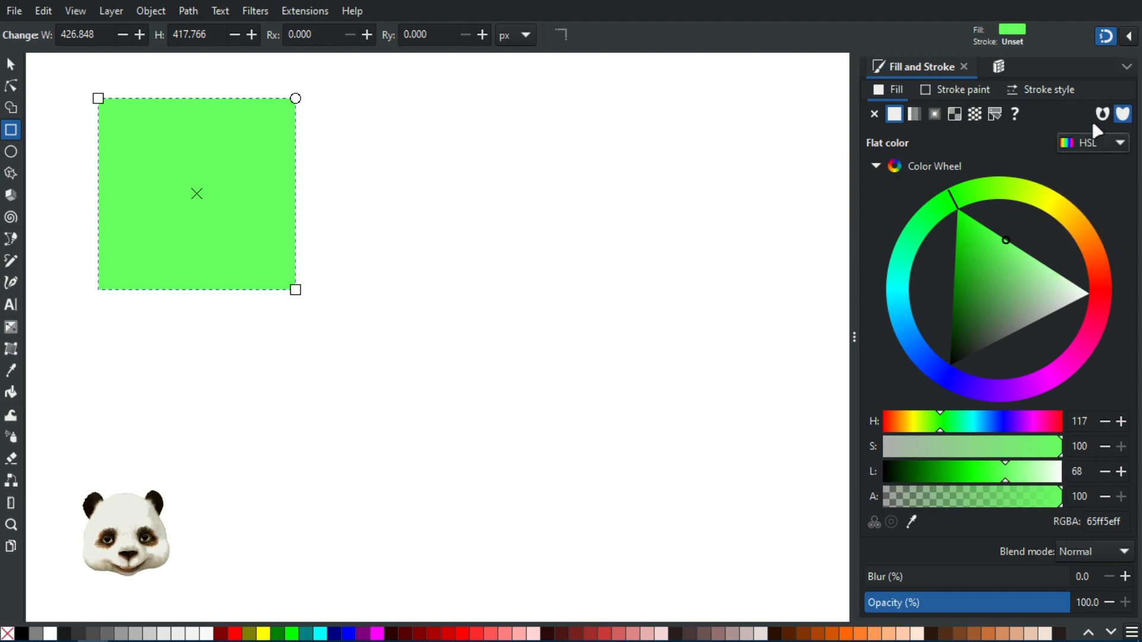
pyautogui.moveTo(1004, 478)
pyautogui.mouseDown()
pyautogui.moveTo(963, 475)
pyautogui.moveTo(993, 475)
pyautogui.mouseUp()
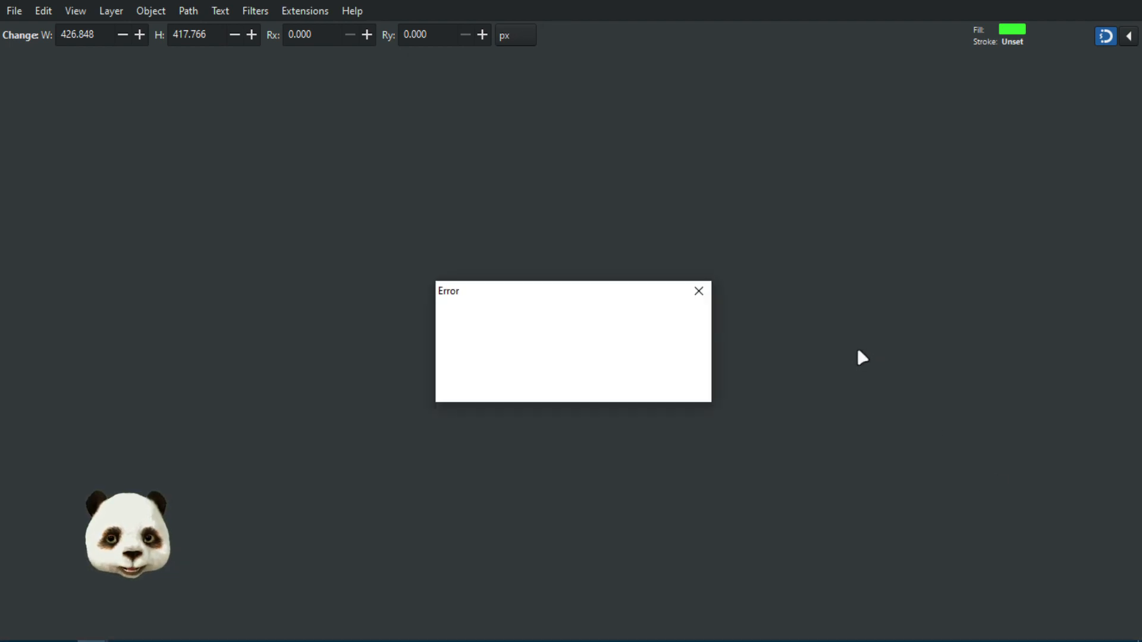
# Dismiss the error and show the fresh empty New document 1 in full screen
pyautogui.click(697, 292)
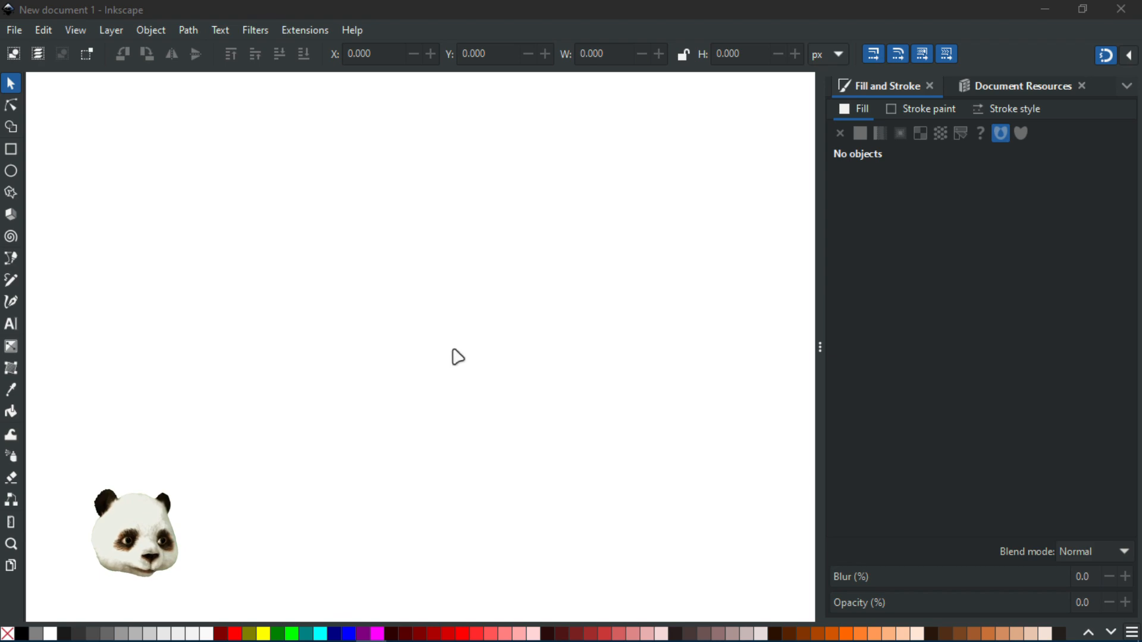
pyautogui.press('F11')
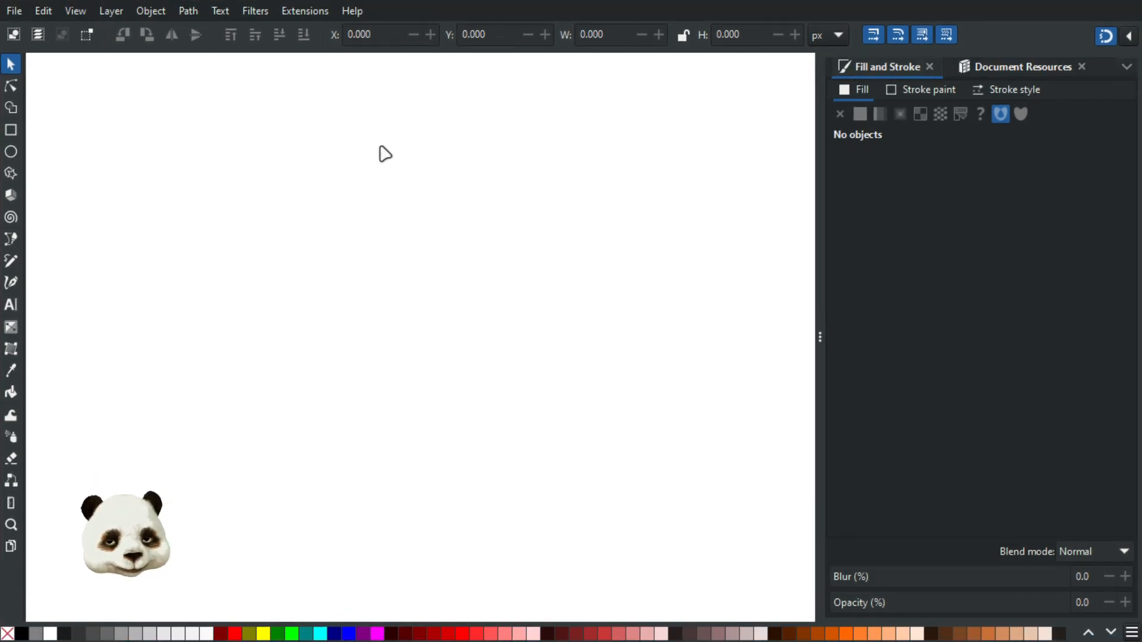
# Draw a dark red rectangle about 454×472 px near the page's top-left corner
pyautogui.click(11, 130)
pyautogui.moveTo(137, 129)
pyautogui.mouseDown()
pyautogui.moveTo(318, 334)
pyautogui.moveTo(346, 346)
pyautogui.mouseUp()
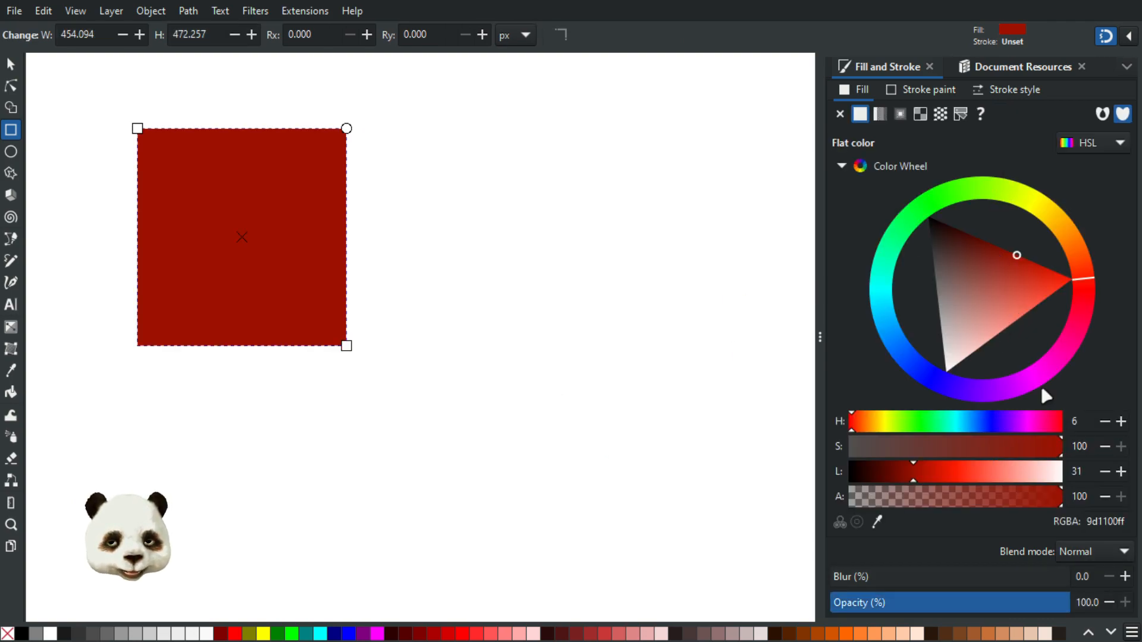
pyautogui.click(1095, 144)
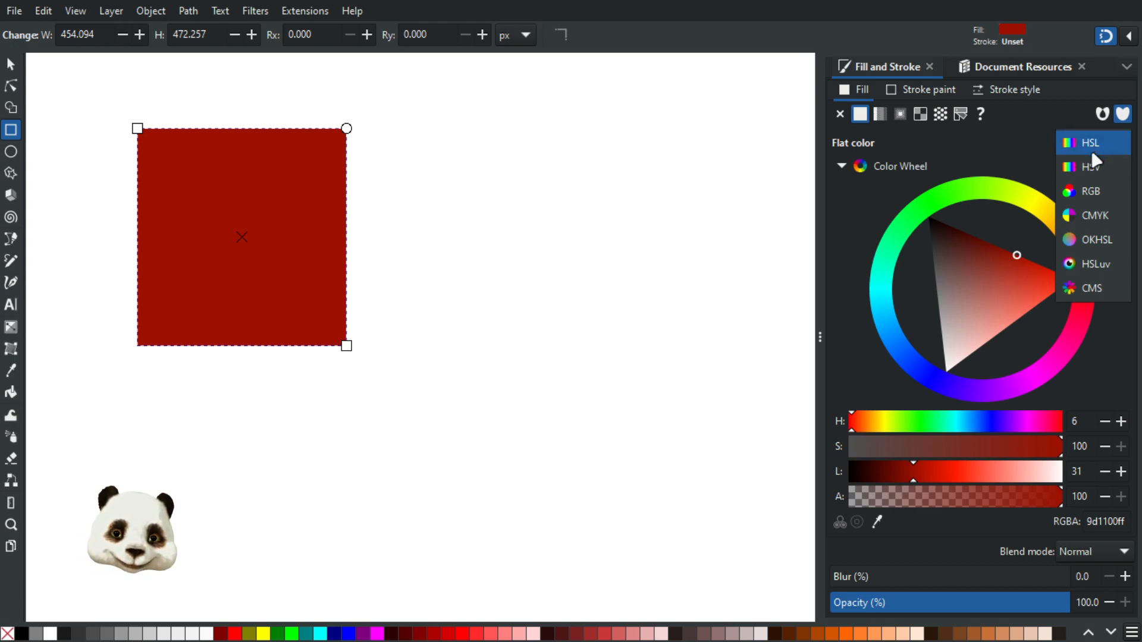
# Show the fill in RGB and raise red to 255, giving bright red ff1100ff
pyautogui.click(1086, 200)
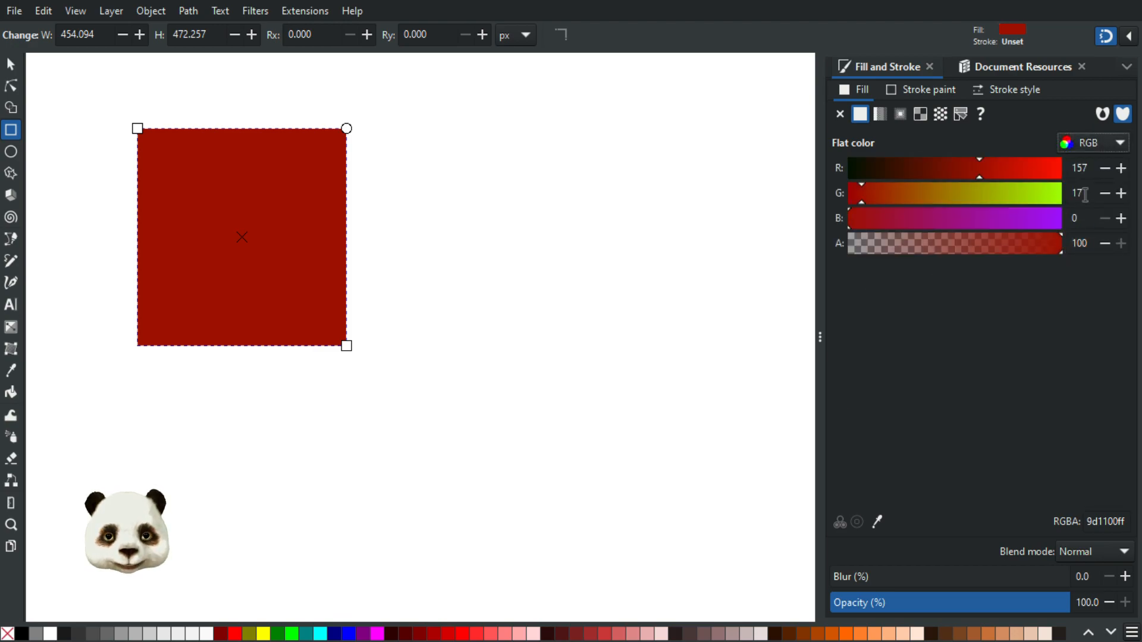
pyautogui.click(1097, 143)
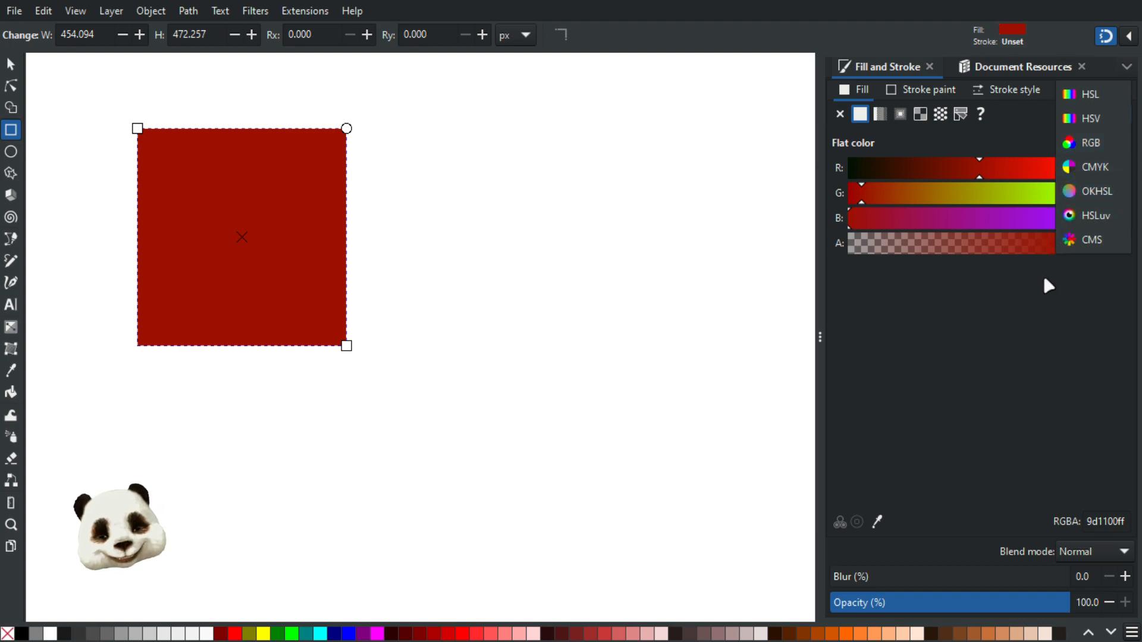
pyautogui.click(1021, 345)
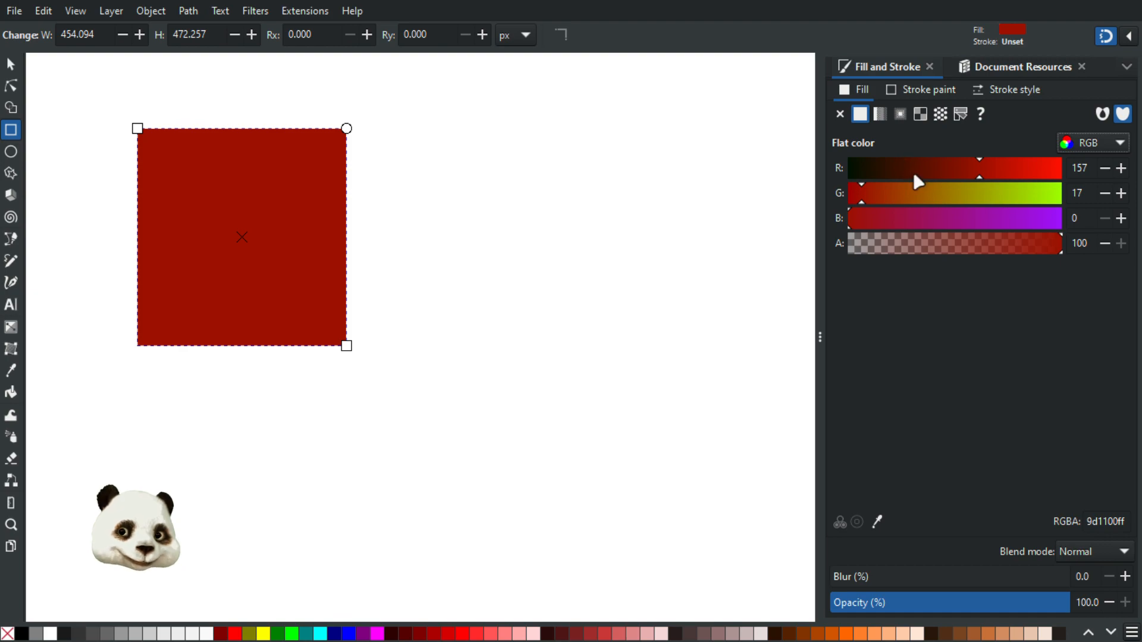
pyautogui.moveTo(981, 176); pyautogui.dragTo(1114, 187)
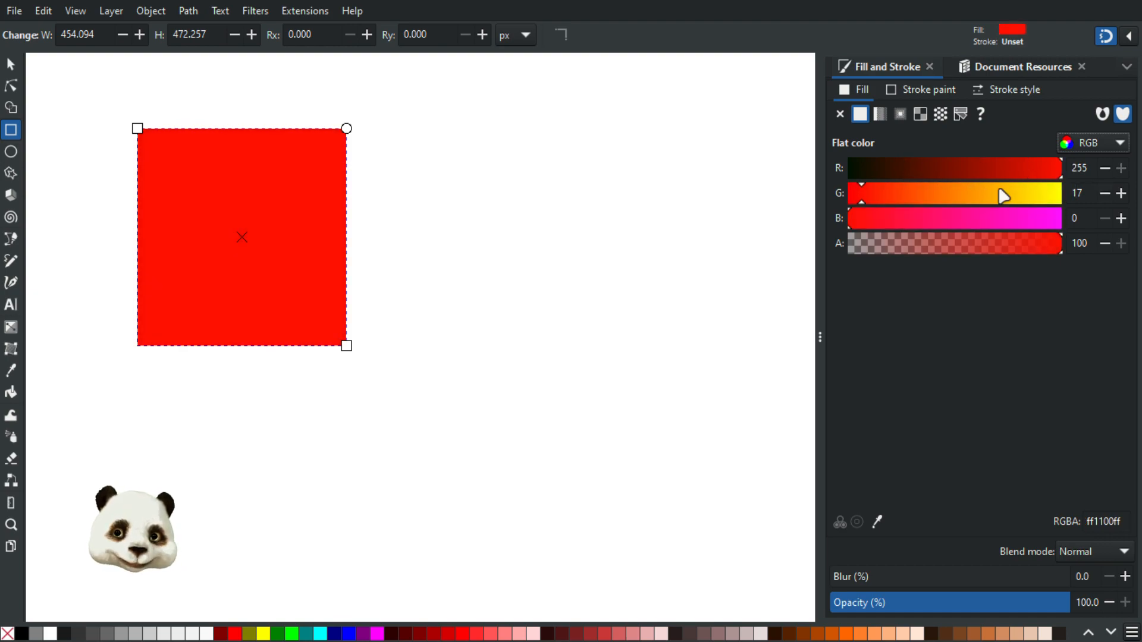
# In HSL, push lightness to full so the fill turns white, then confirm ffffffff in RGB
pyautogui.click(1095, 149)
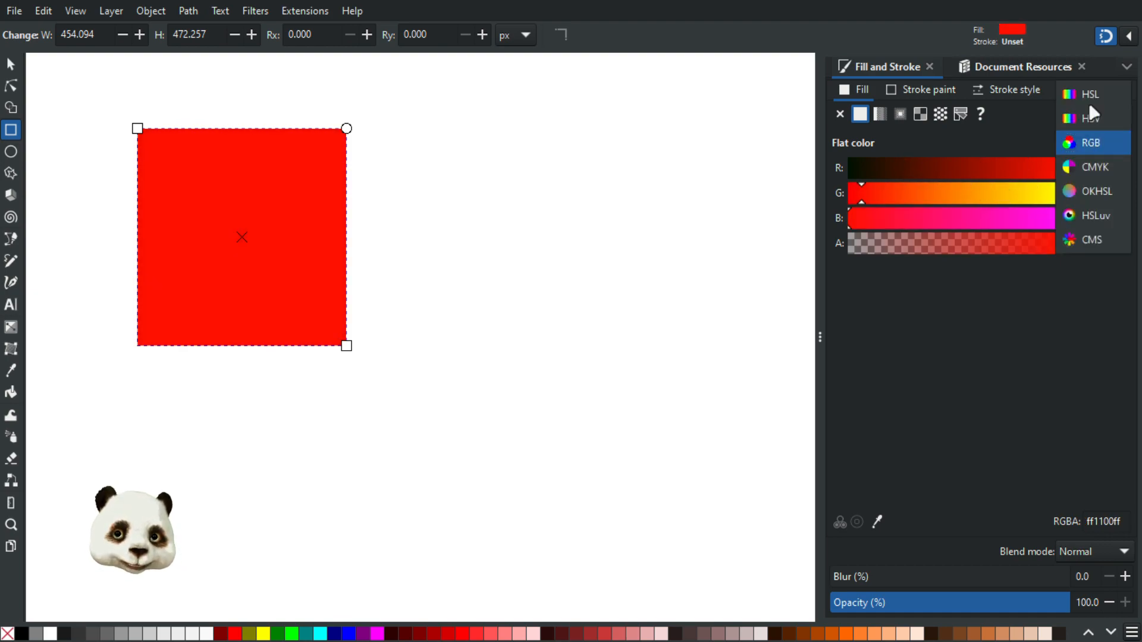
pyautogui.click(1087, 99)
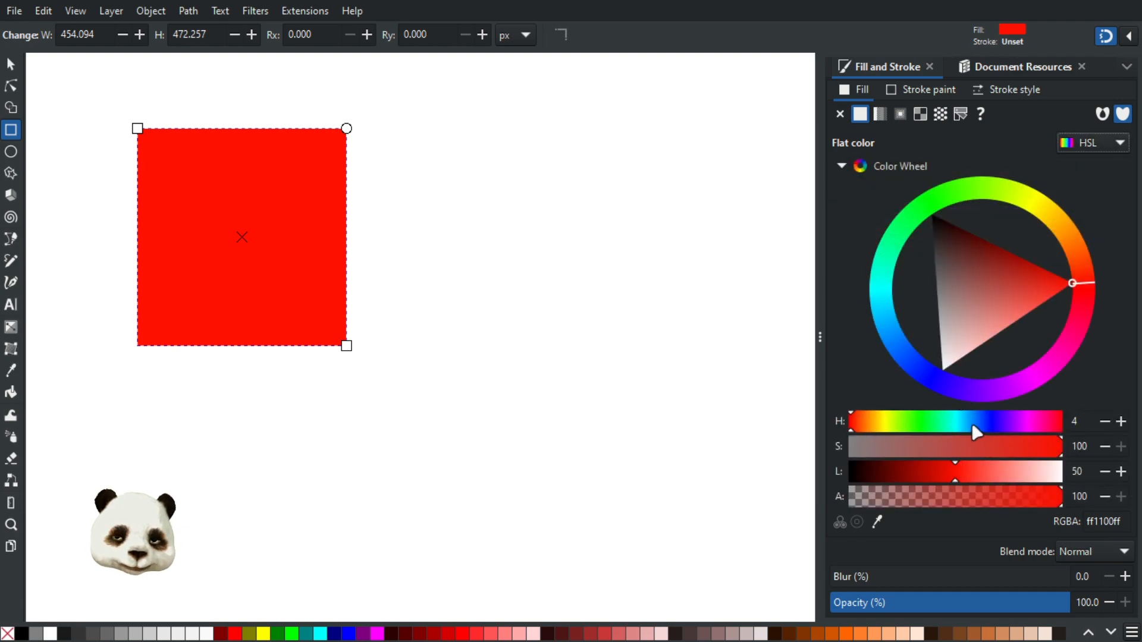
pyautogui.moveTo(973, 427); pyautogui.dragTo(1084, 423)
pyautogui.moveTo(1018, 478); pyautogui.dragTo(1106, 473)
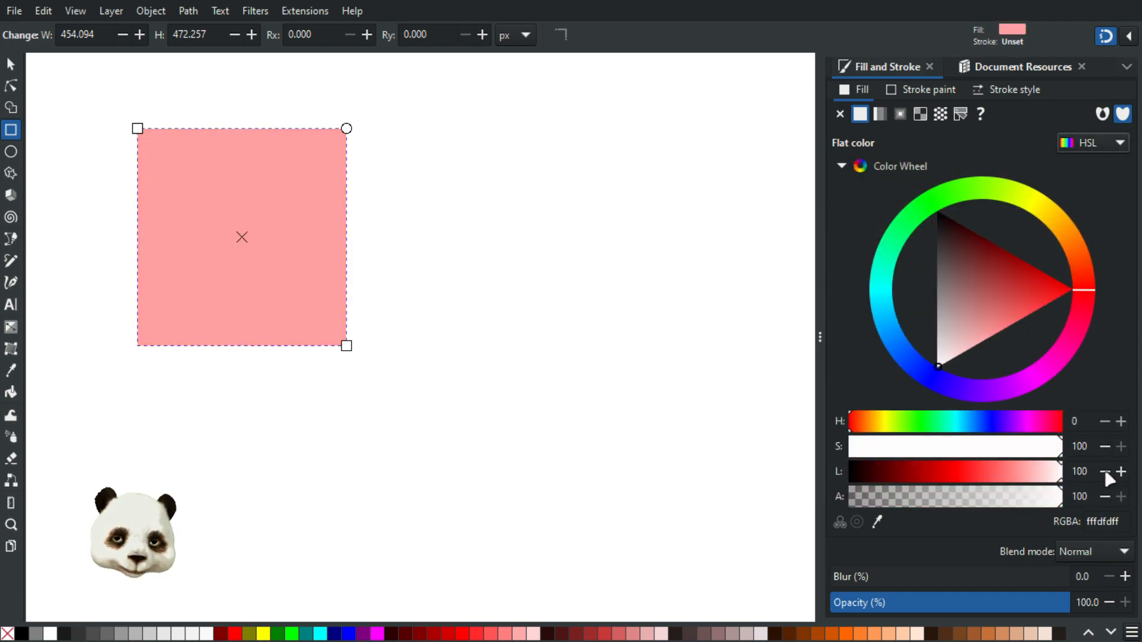
pyautogui.moveTo(1035, 448); pyautogui.dragTo(1086, 445)
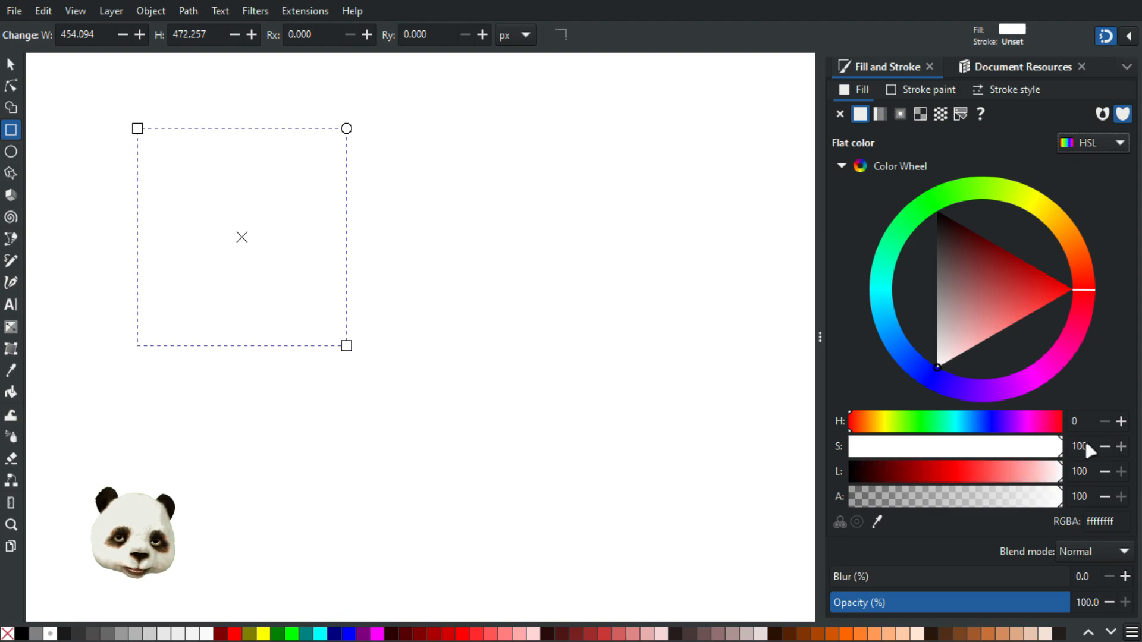
pyautogui.moveTo(981, 427); pyautogui.dragTo(1039, 427)
pyautogui.moveTo(1053, 475); pyautogui.dragTo(1116, 476)
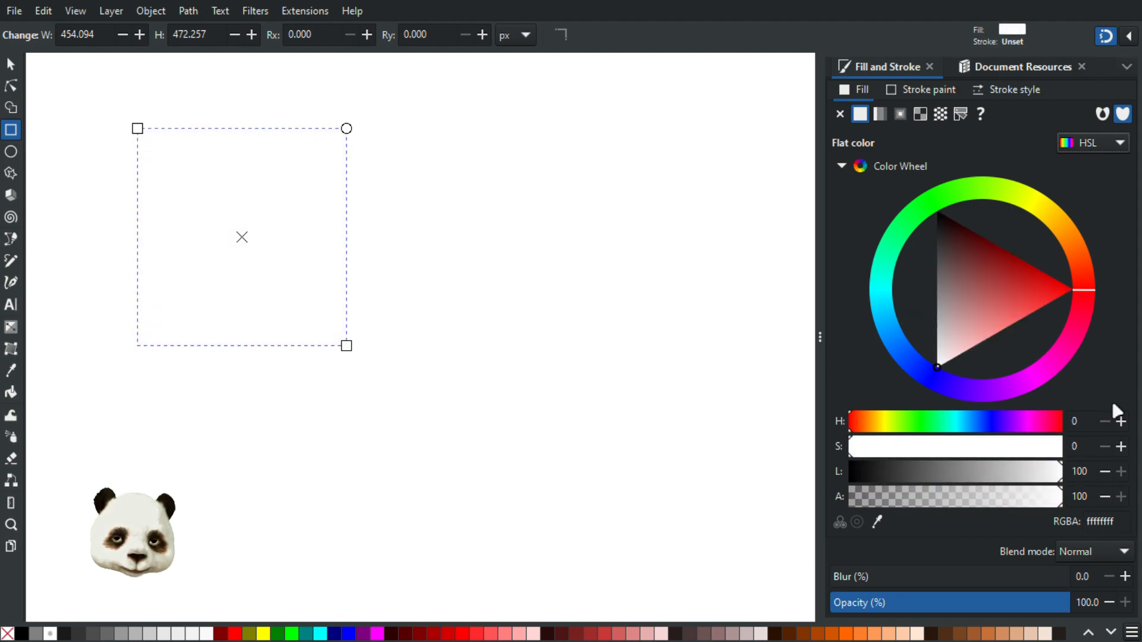
pyautogui.click(1096, 142)
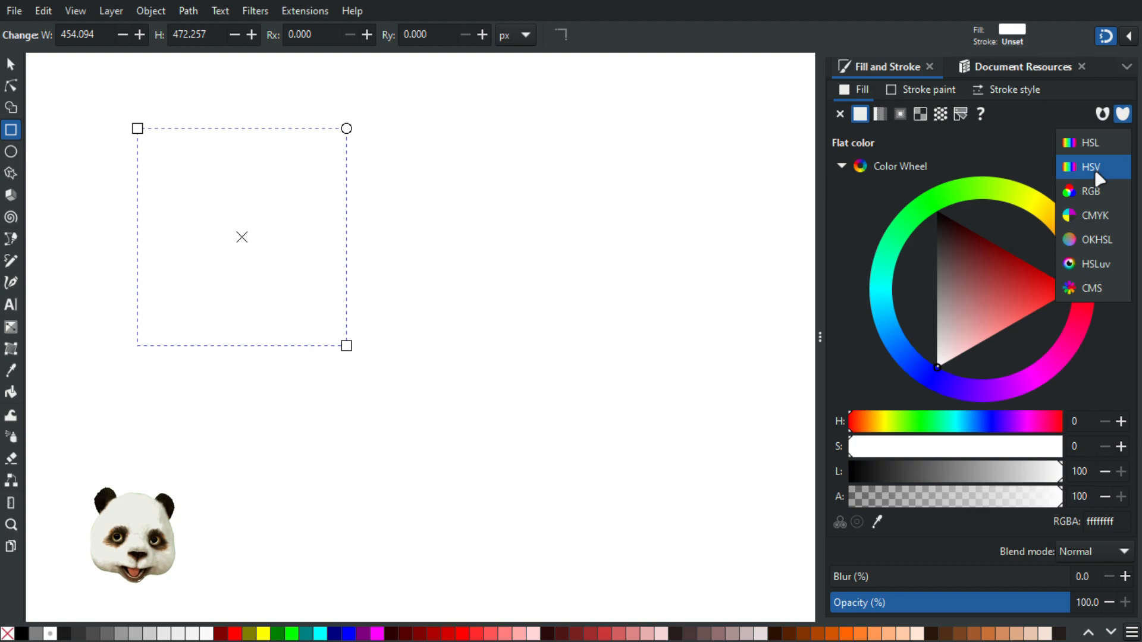
pyautogui.click(1094, 194)
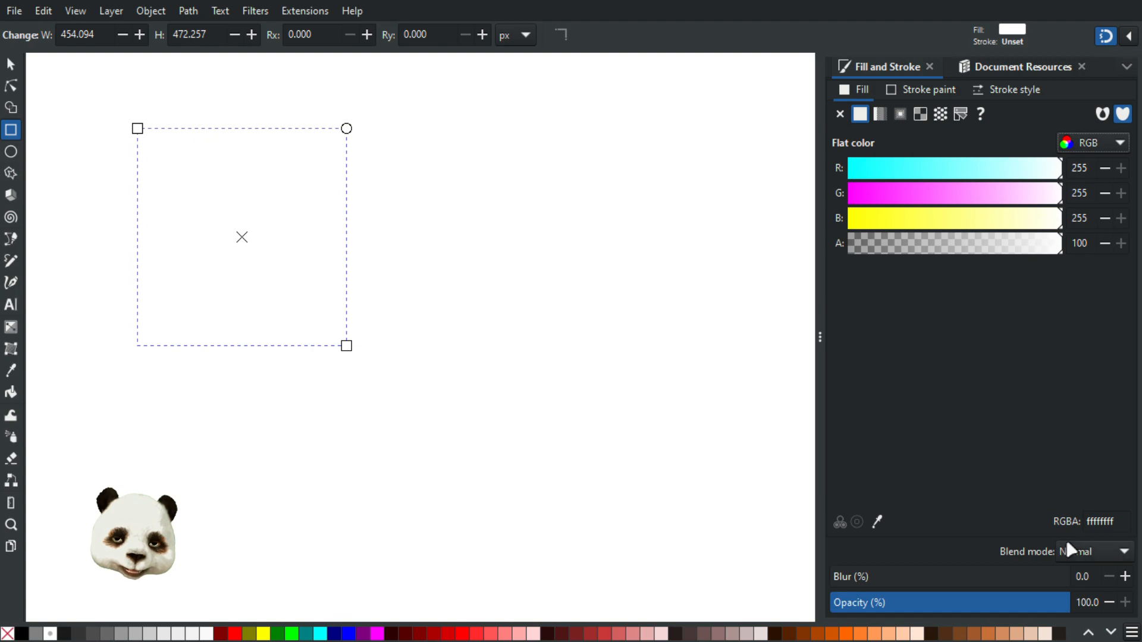
# Lower red to 0 at full opacity so the rectangle fill becomes cyan 00ffffff
pyautogui.moveTo(864, 250); pyautogui.dragTo(1074, 244)
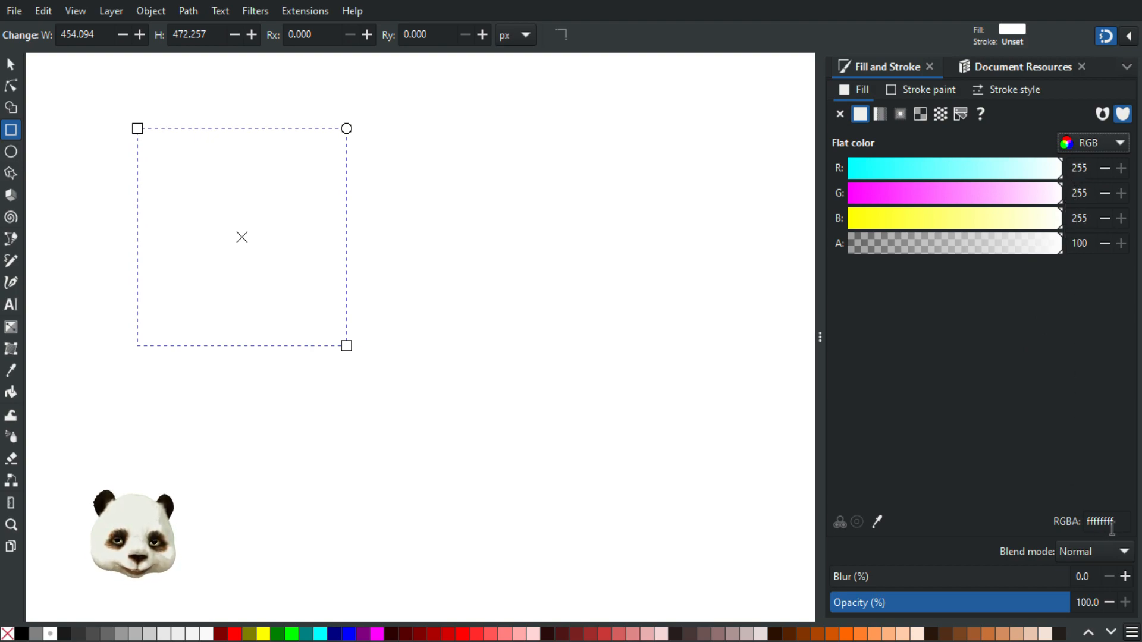
pyautogui.click(1081, 519)
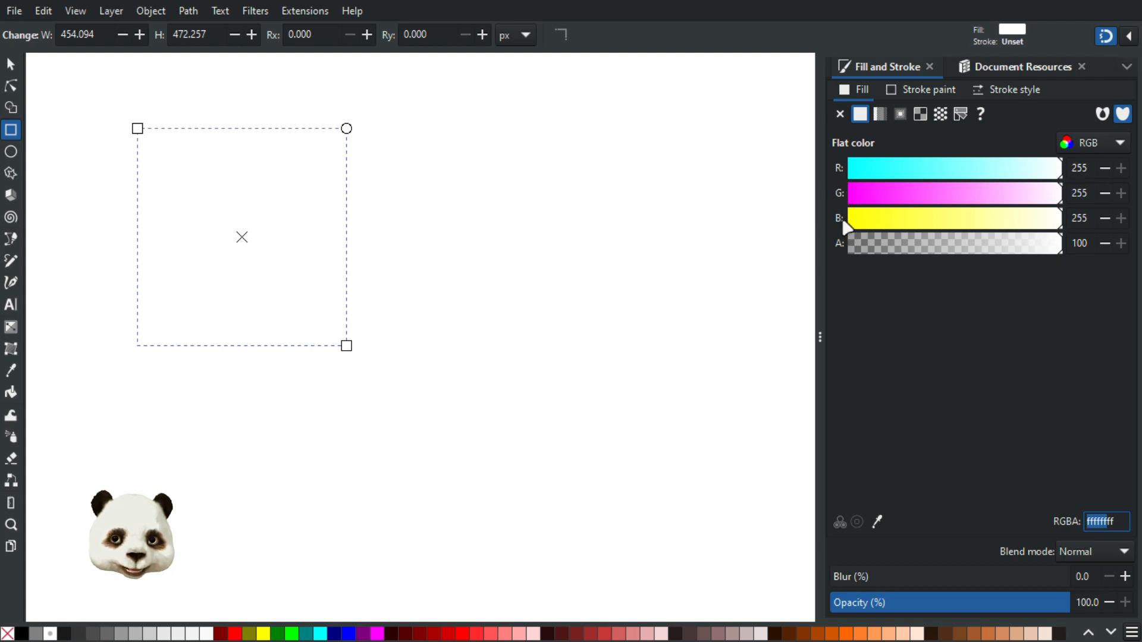
pyautogui.moveTo(1116, 522); pyautogui.dragTo(1106, 522)
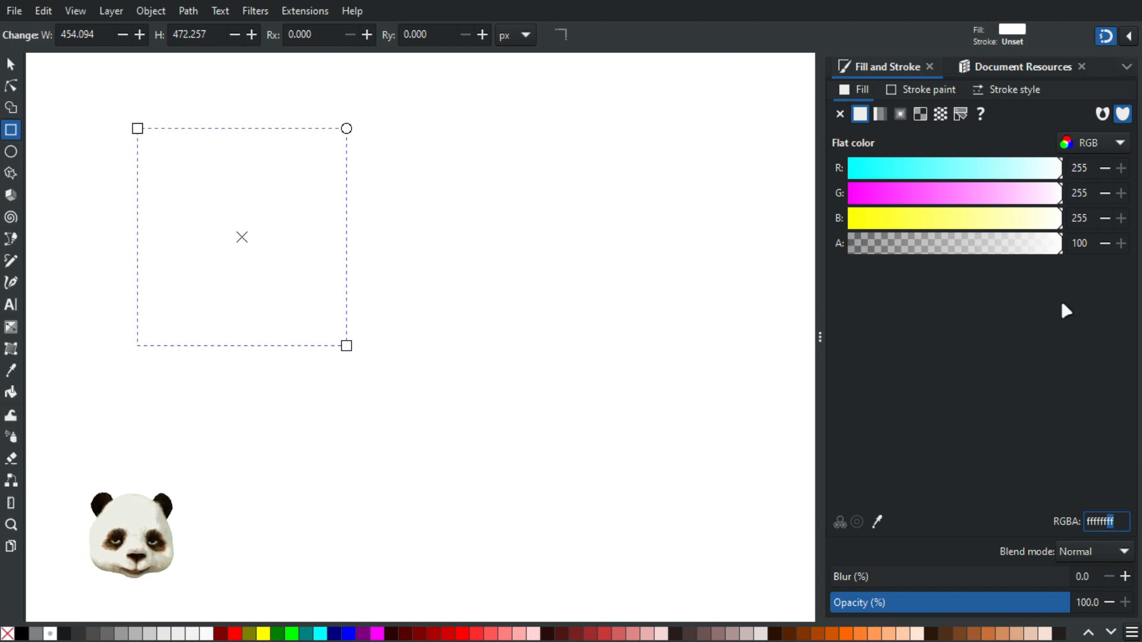
pyautogui.moveTo(1093, 523); pyautogui.dragTo(1084, 524)
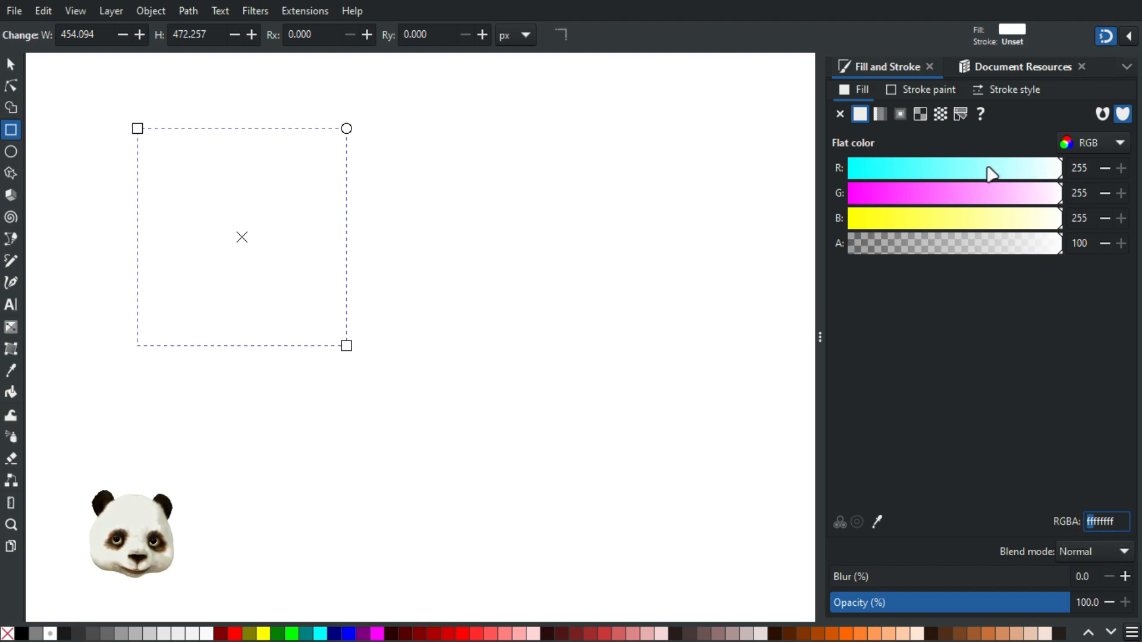
pyautogui.moveTo(987, 172); pyautogui.dragTo(827, 190)
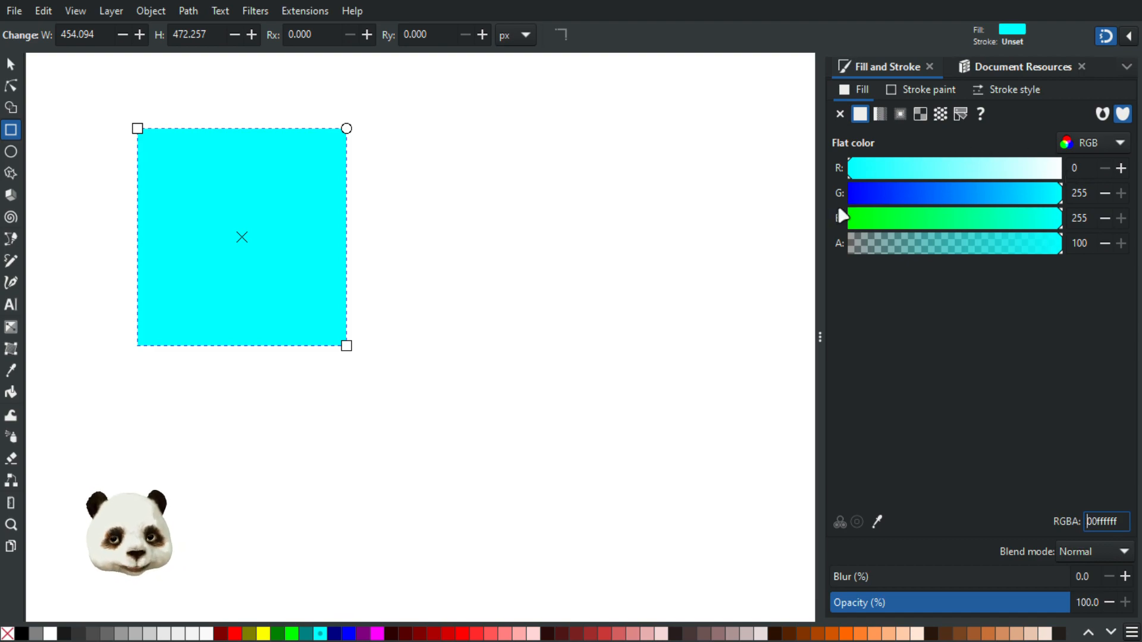
pyautogui.moveTo(869, 173); pyautogui.dragTo(832, 167)
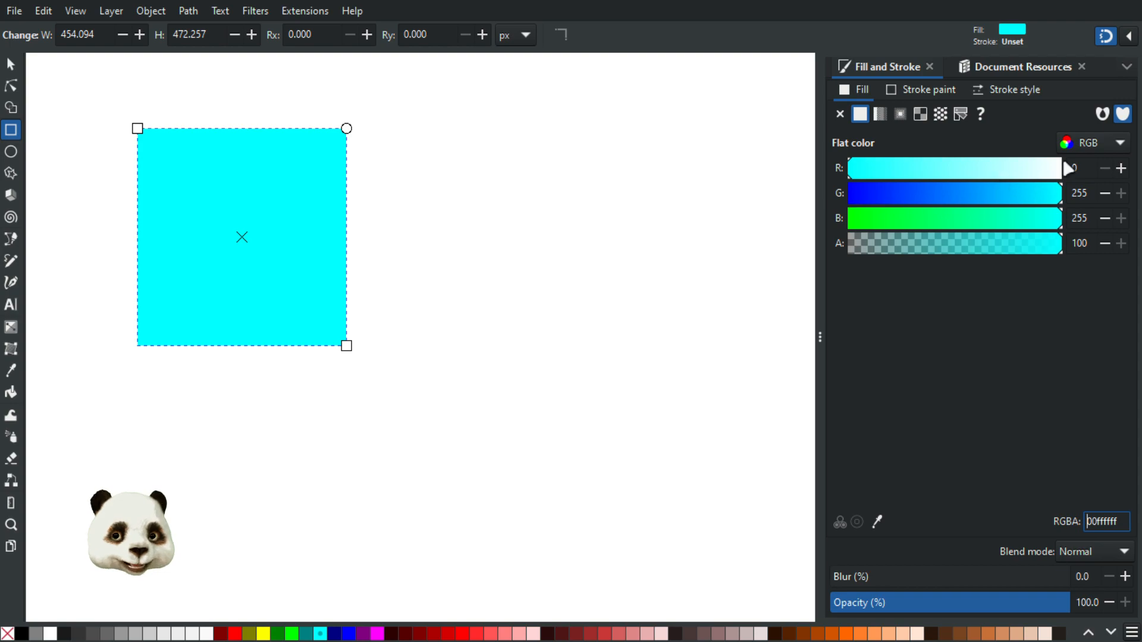
# In HSL, raise the cyan fill's lightness from 50 to 62
pyautogui.click(1089, 142)
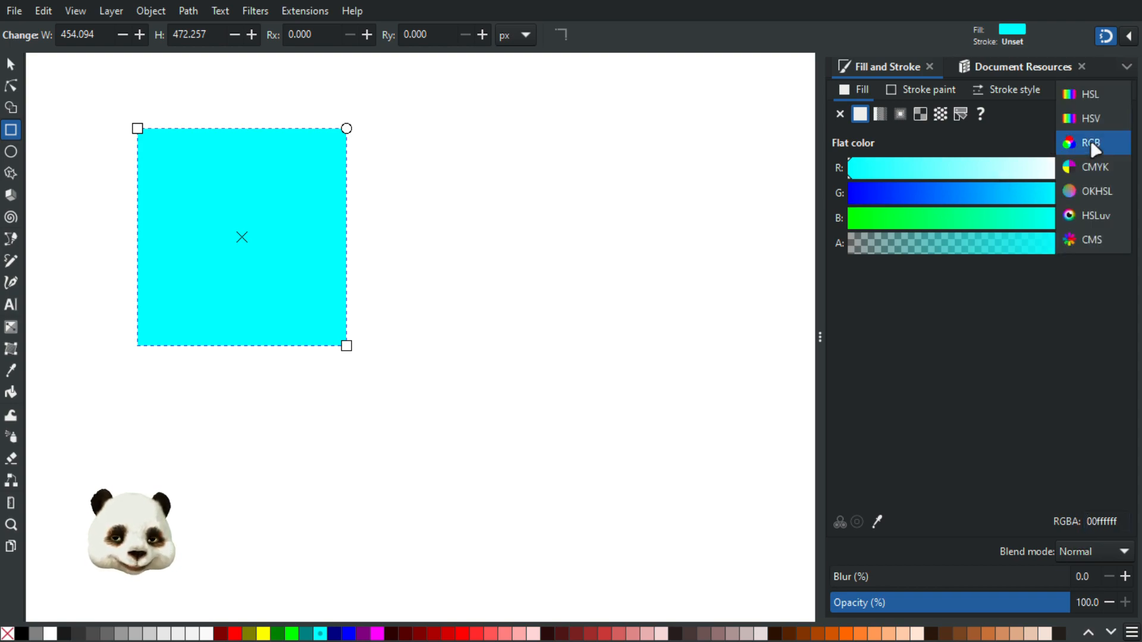
pyautogui.click(1090, 94)
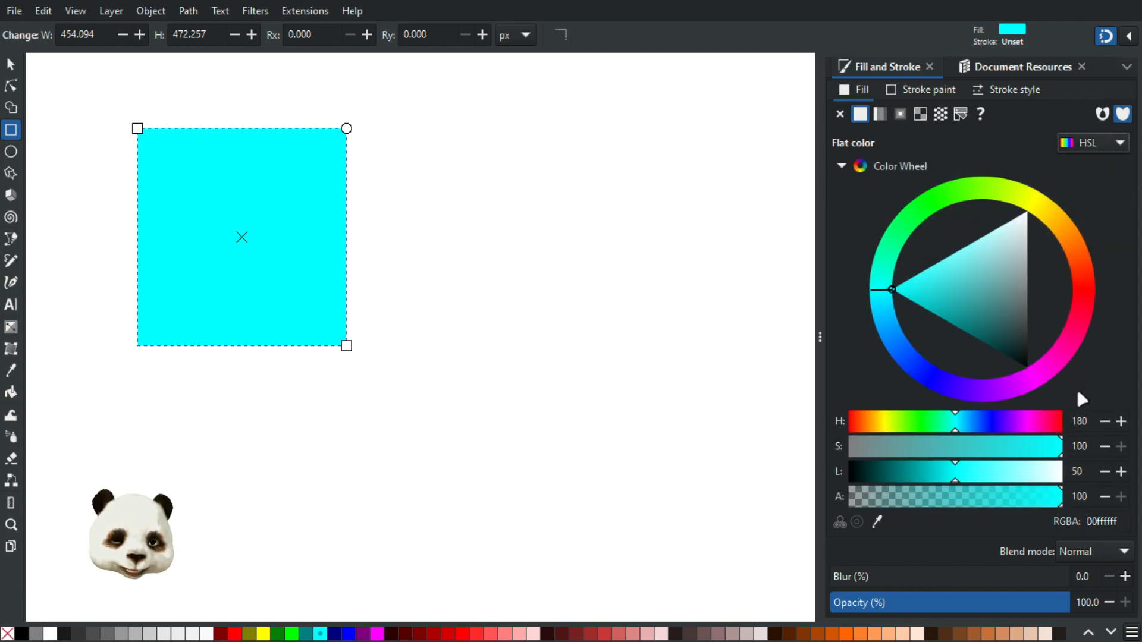
pyautogui.moveTo(957, 482); pyautogui.dragTo(983, 481)
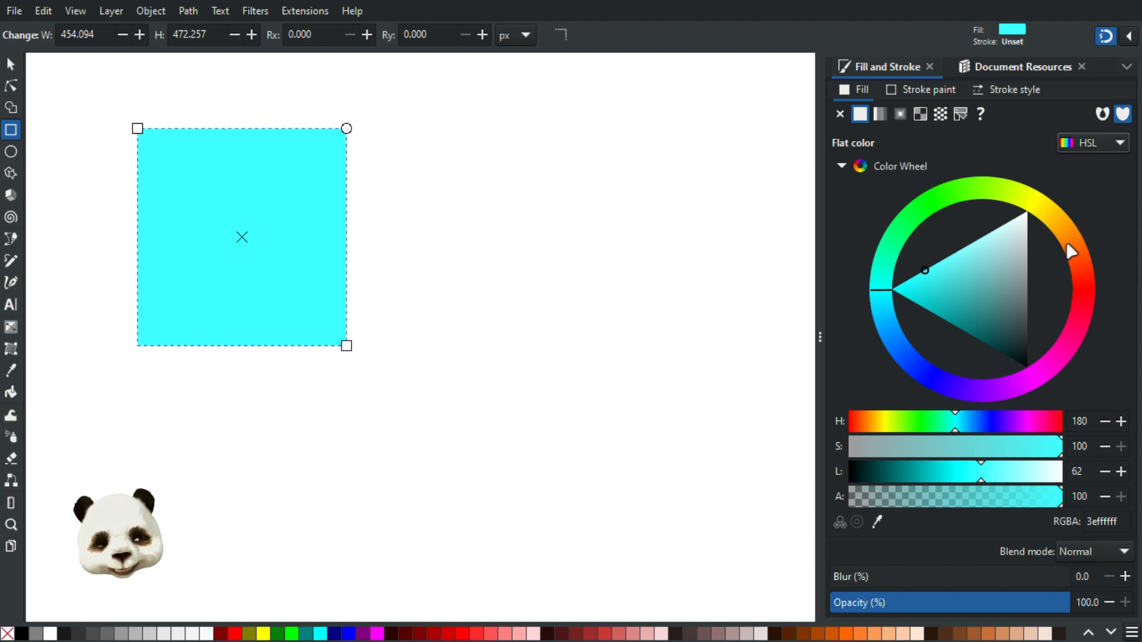
# Compare the lighter cyan in HSV and HSL, ending in RGB at 3effffff
pyautogui.click(1101, 143)
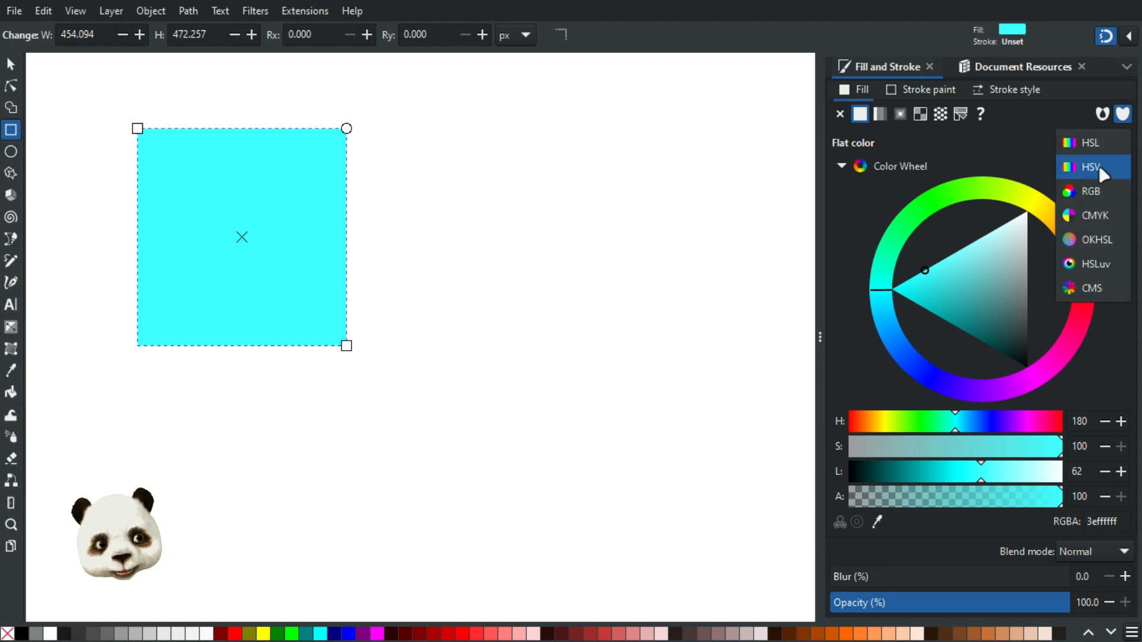
pyautogui.click(1094, 167)
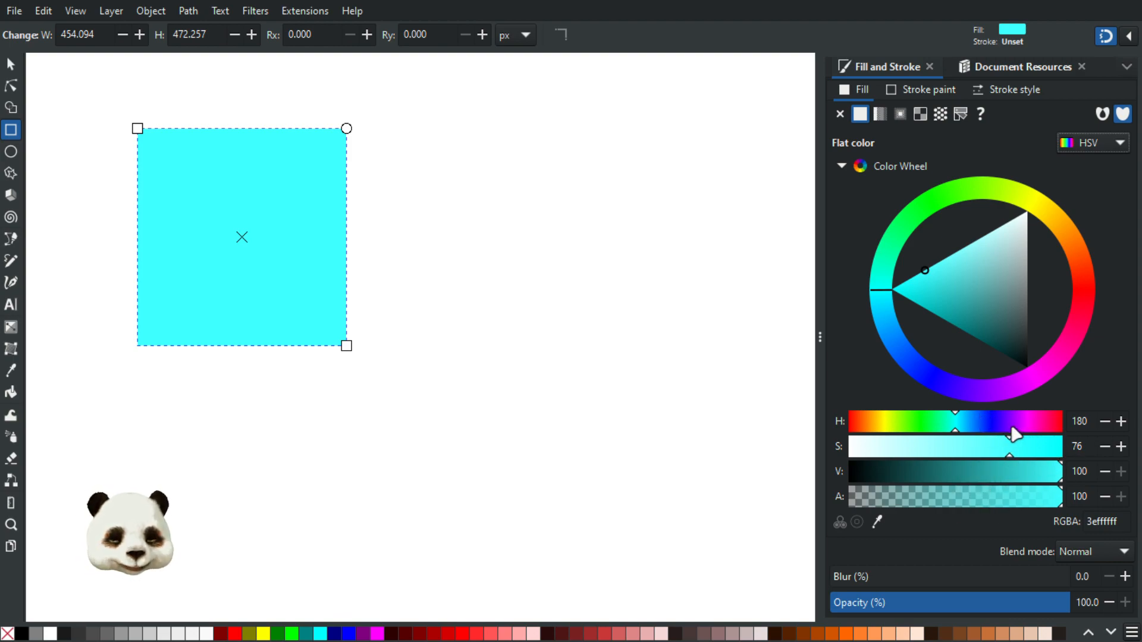
pyautogui.click(1097, 149)
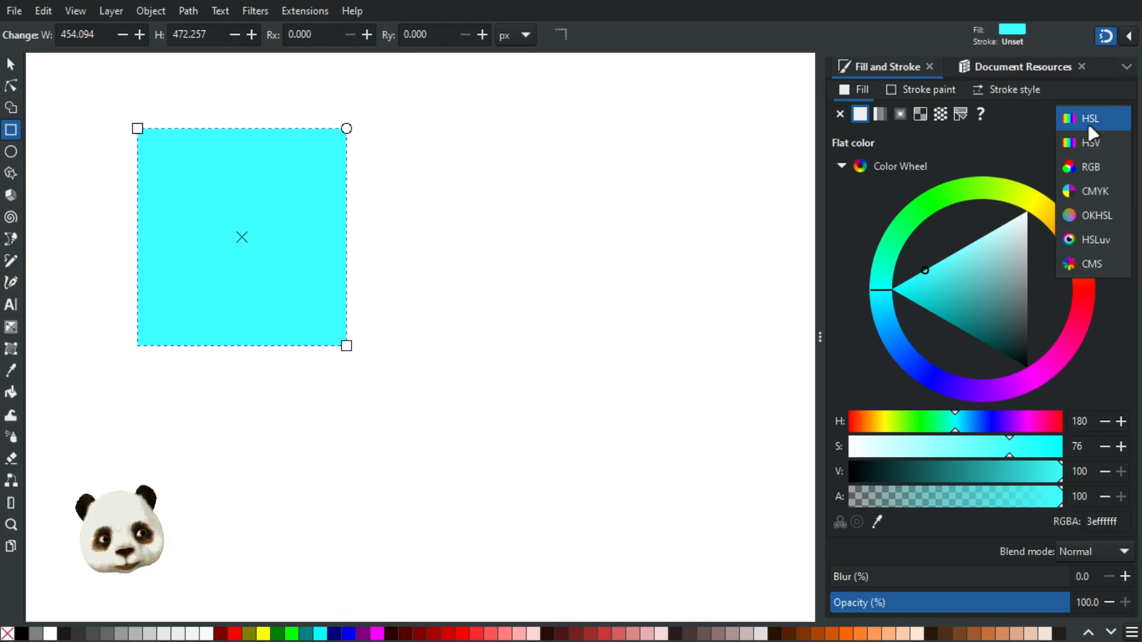
pyautogui.click(1090, 124)
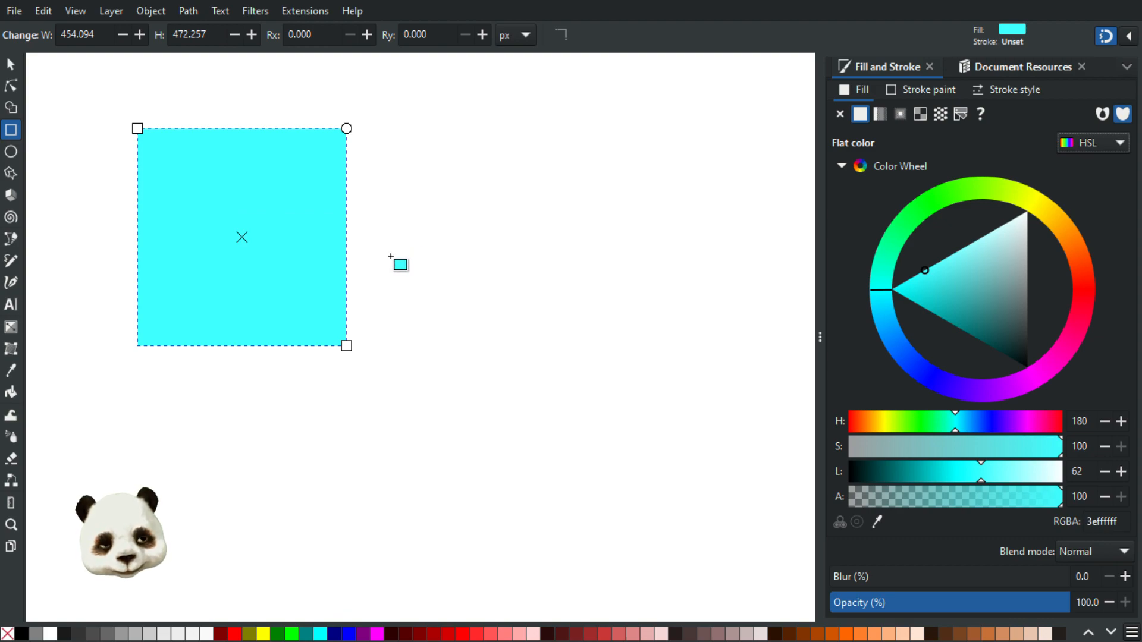
pyautogui.click(1100, 142)
pyautogui.click(1103, 165)
pyautogui.click(1105, 150)
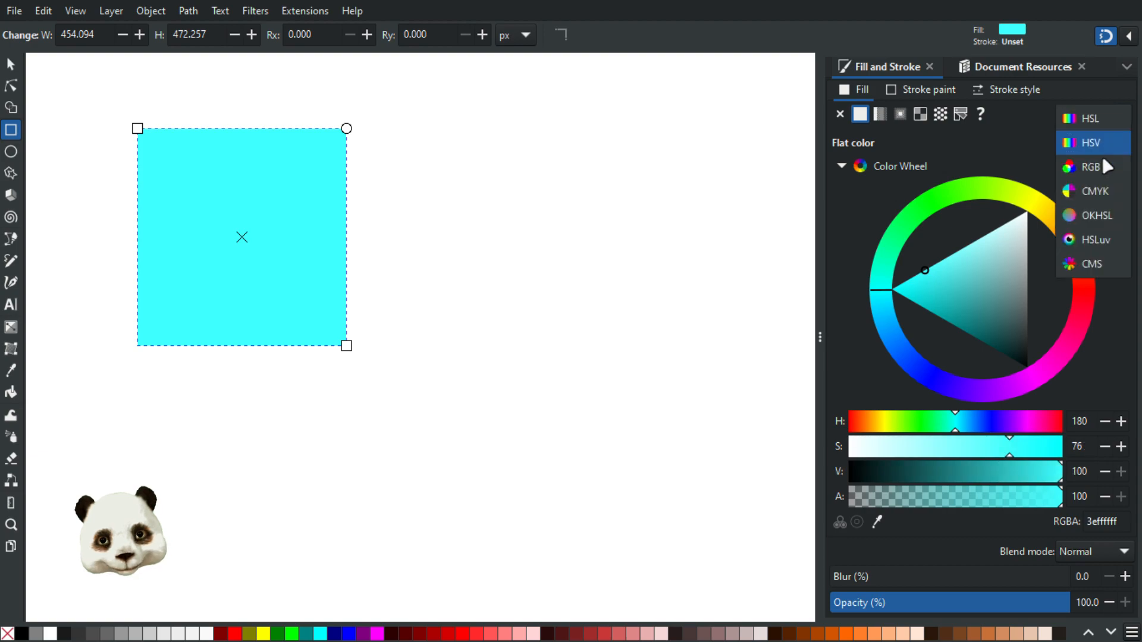
pyautogui.click(1103, 164)
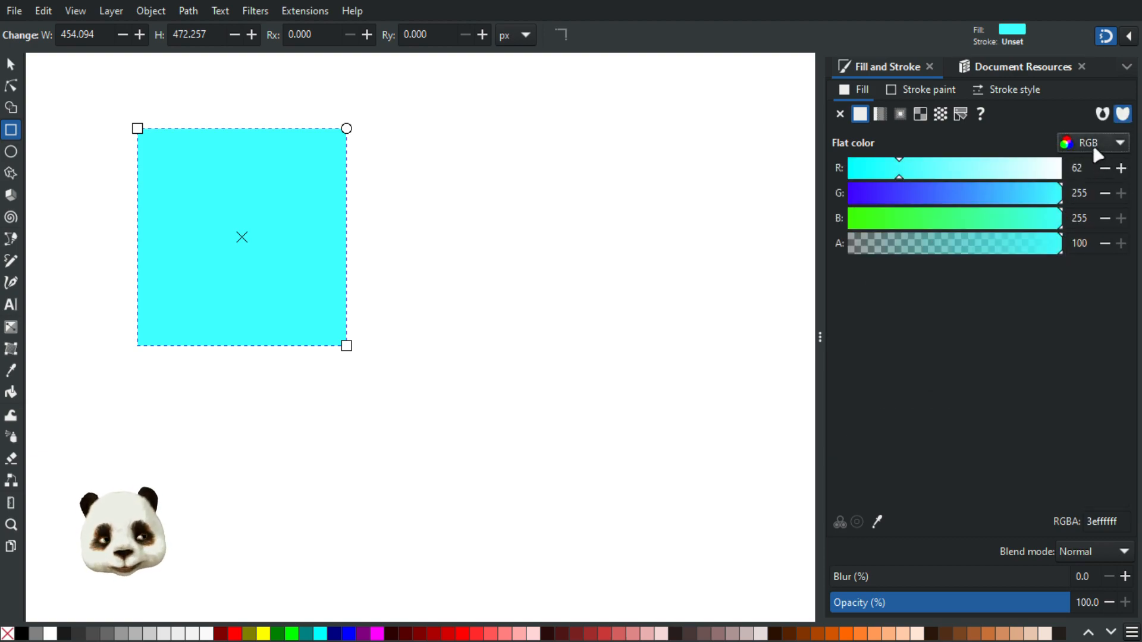
# In RGB, drag red, green and blue down to 0, turning the square black
pyautogui.click(1097, 152)
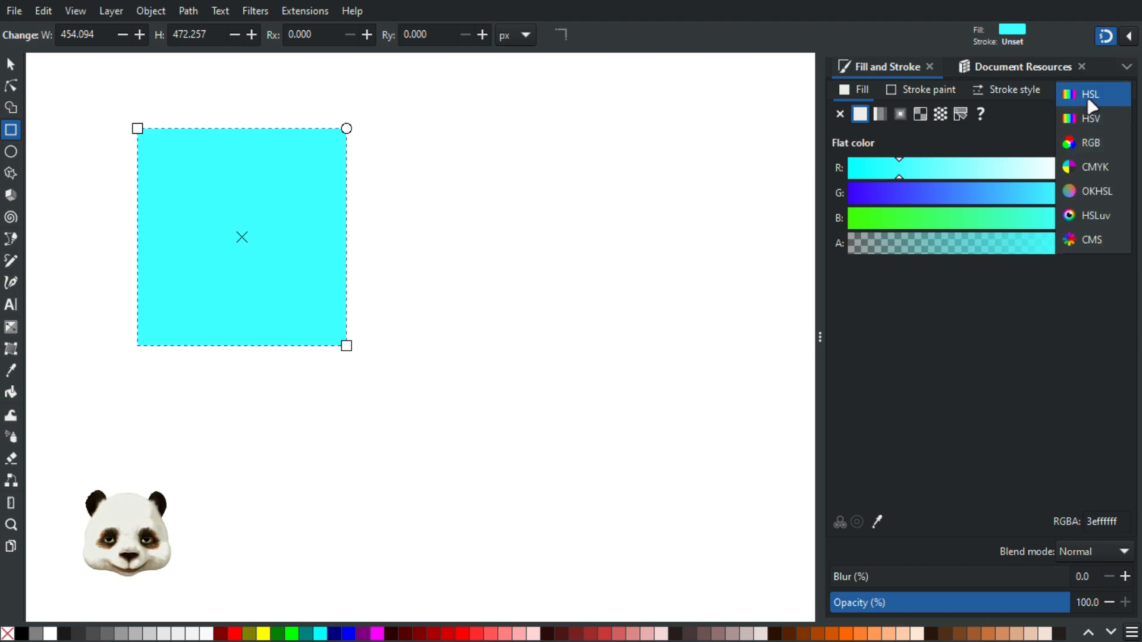
pyautogui.click(1088, 142)
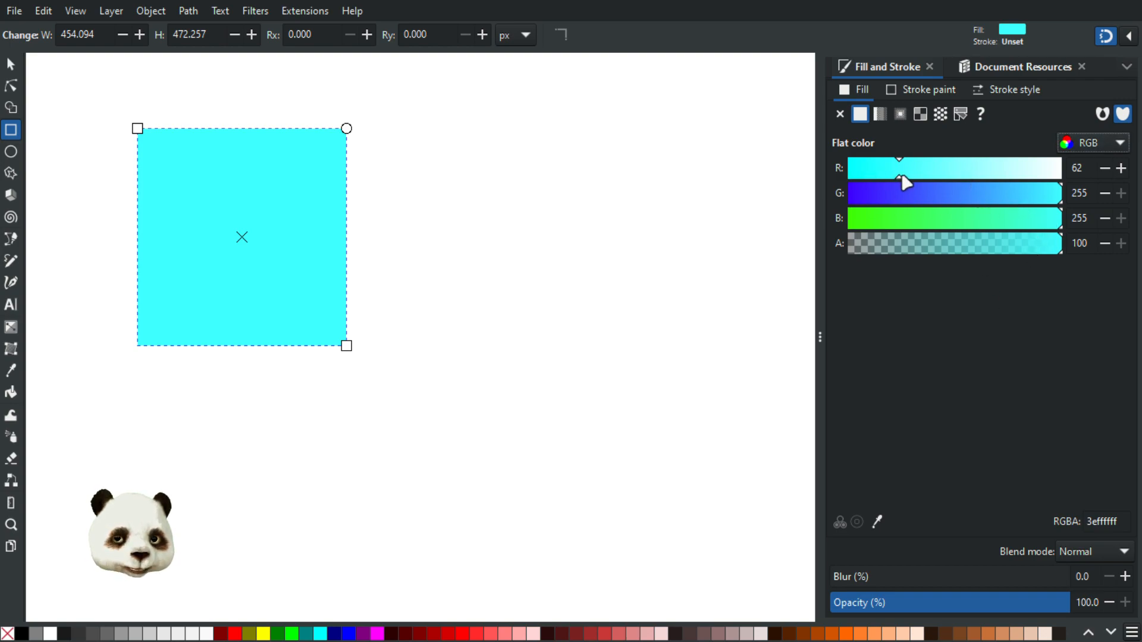
pyautogui.moveTo(900, 173); pyautogui.dragTo(798, 199)
pyautogui.moveTo(1053, 193); pyautogui.dragTo(817, 228)
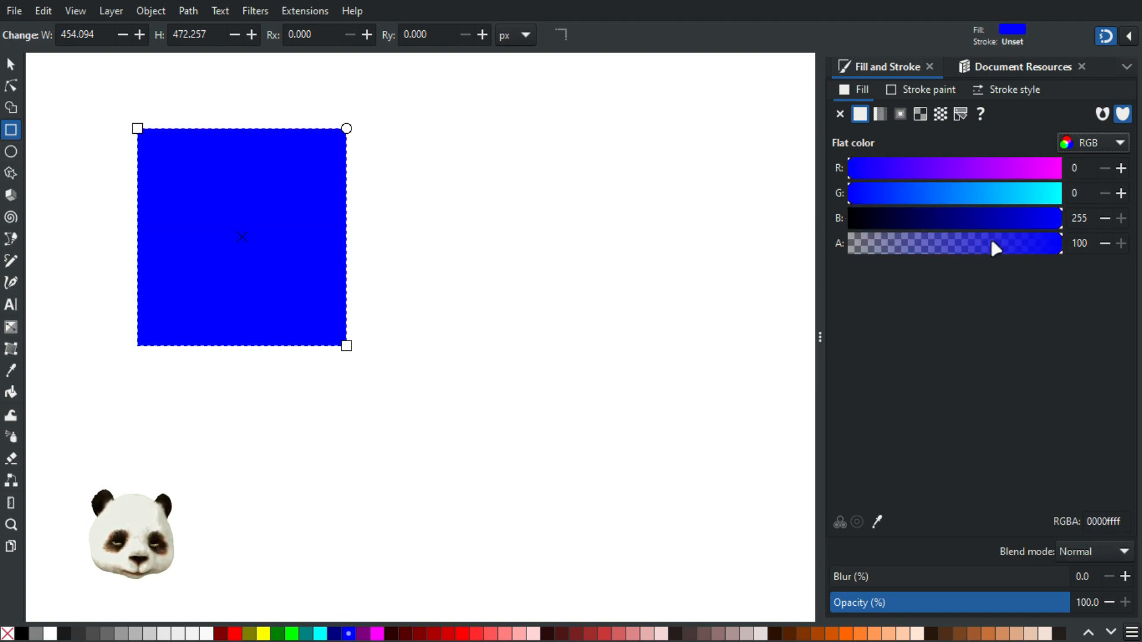
pyautogui.moveTo(1032, 220); pyautogui.dragTo(747, 257)
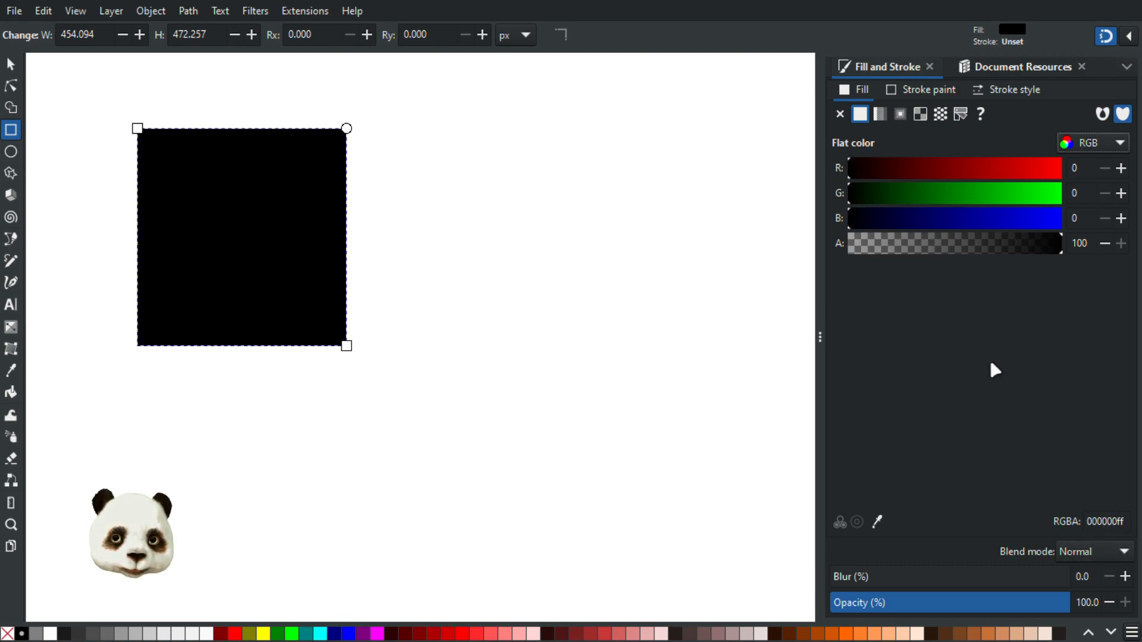
# Try a transparent fill with alpha 00, then restore full opacity
pyautogui.click(1120, 524)
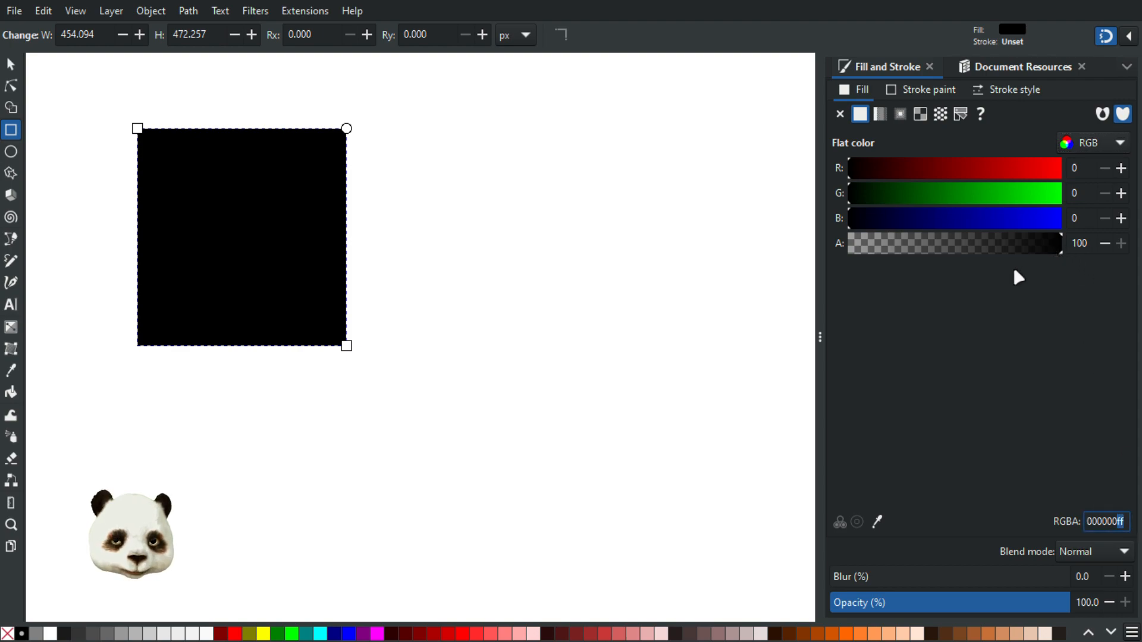
pyautogui.write('00')
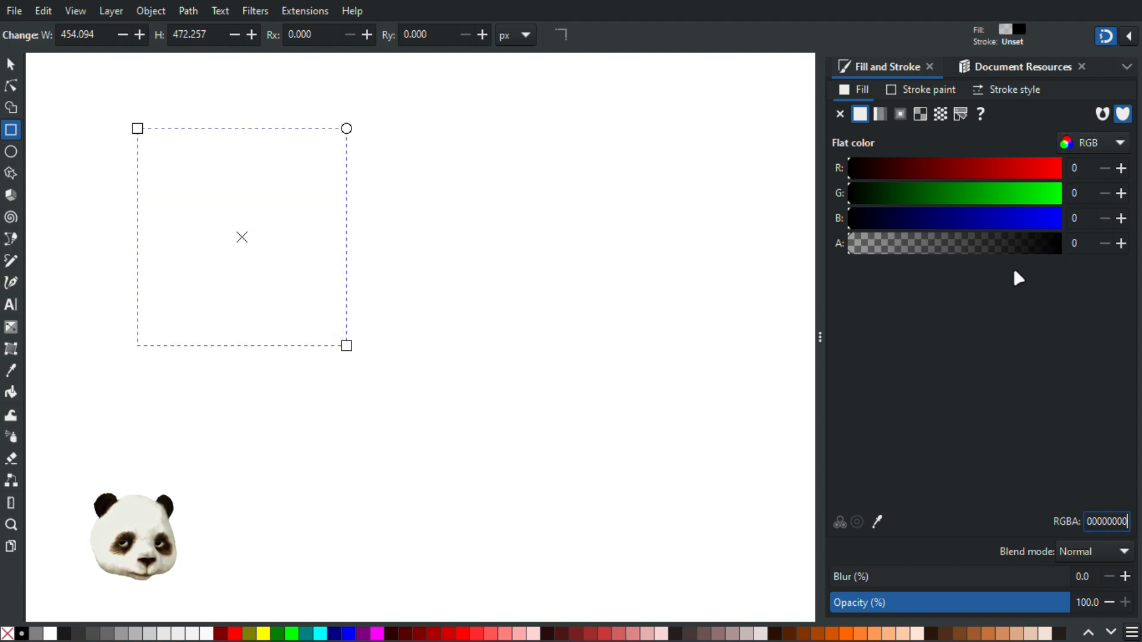
pyautogui.moveTo(869, 247); pyautogui.dragTo(1070, 261)
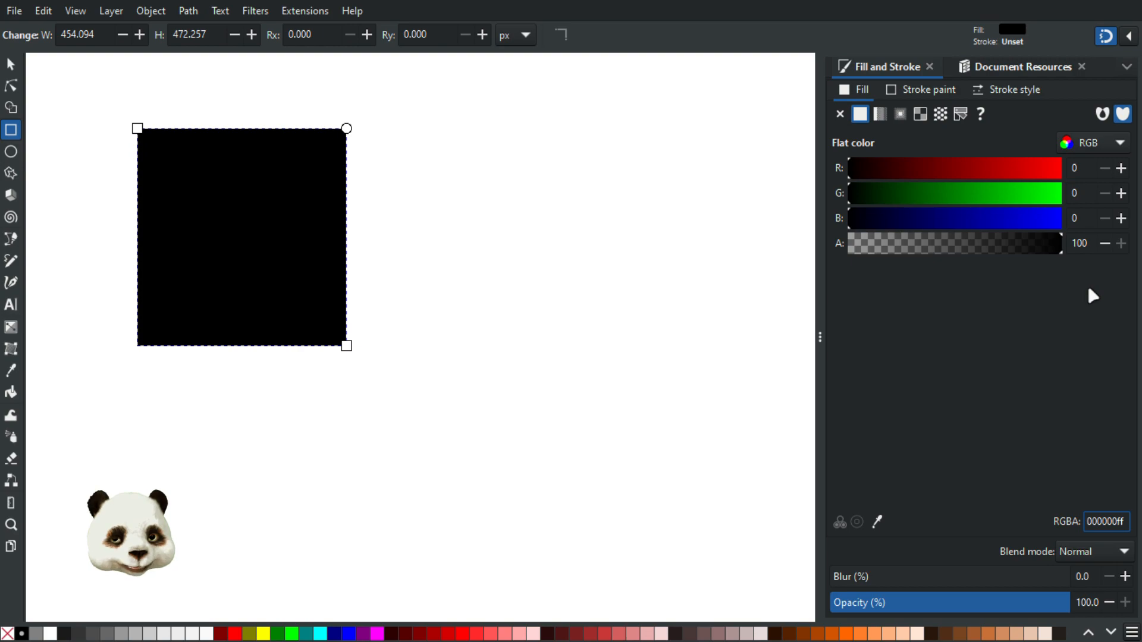
# Edit the RGBA code to try red ff0000ff, green 00ff00ff and blue 0000ffff fills
pyautogui.doubleClick(1096, 522)
pyautogui.click(1097, 522)
pyautogui.moveTo(1097, 522); pyautogui.dragTo(1084, 528)
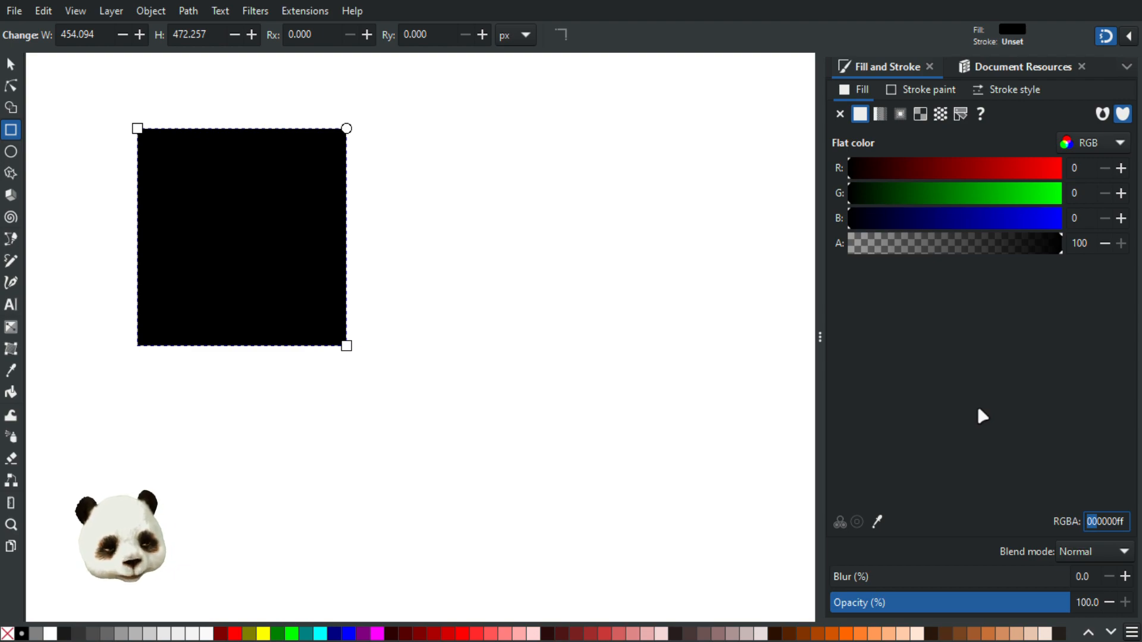
pyautogui.write('ff')
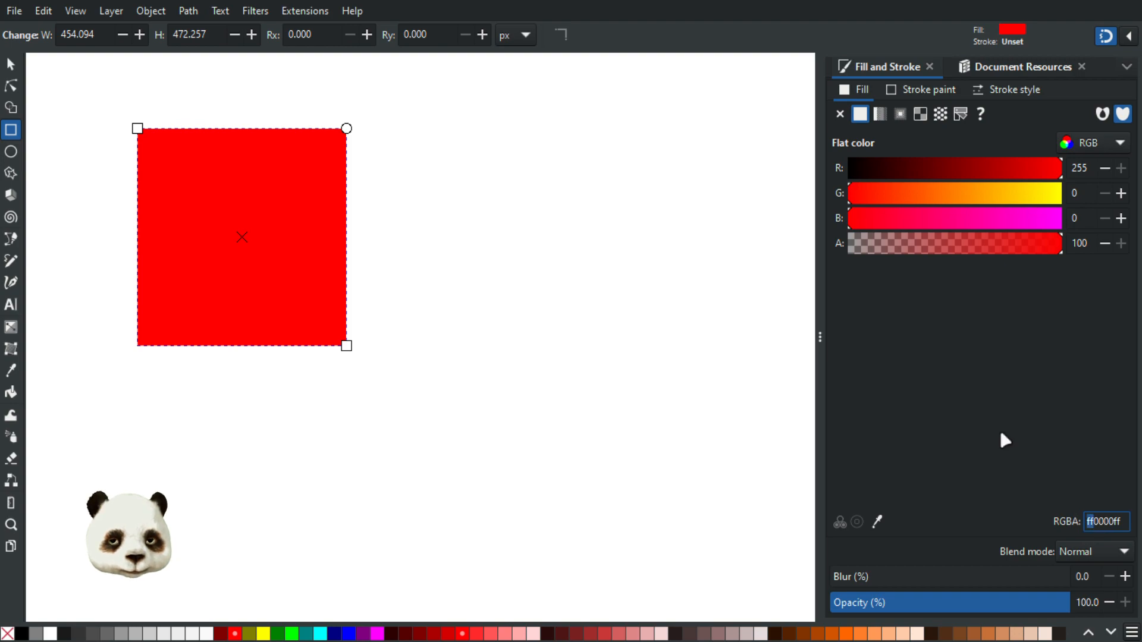
pyautogui.write('00')
pyautogui.press('Delete')
pyautogui.press('Delete')
# Edit the RGBA code until the square is pure white ffffffff, then deselect it
pyautogui.write('ff')
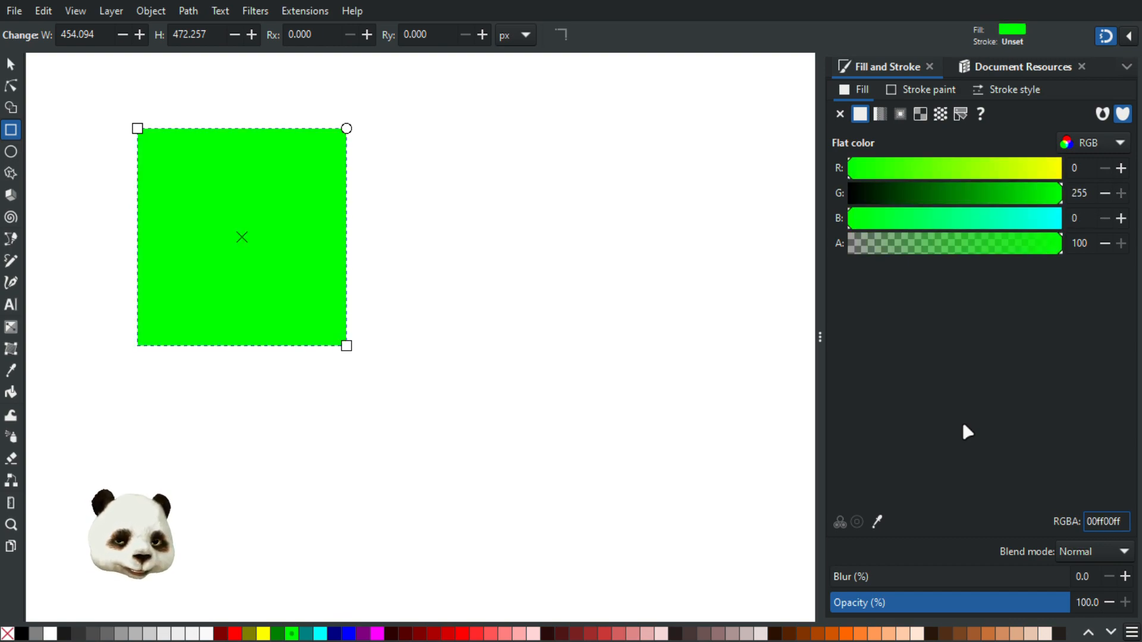
pyautogui.press('BackSpace')
pyautogui.press('BackSpace')
pyautogui.write('00')
pyautogui.press('Delete')
pyautogui.write('f')
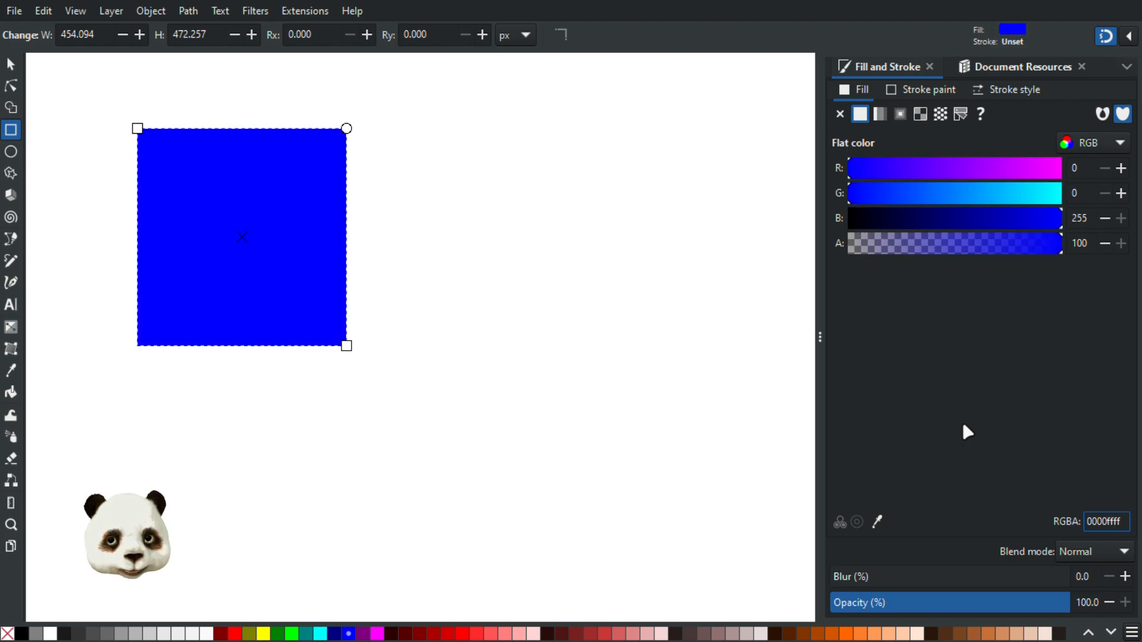
pyautogui.press('BackSpace')
pyautogui.press('BackSpace')
pyautogui.press('BackSpace')
pyautogui.press('BackSpace')
pyautogui.press('BackSpace')
pyautogui.press('BackSpace')
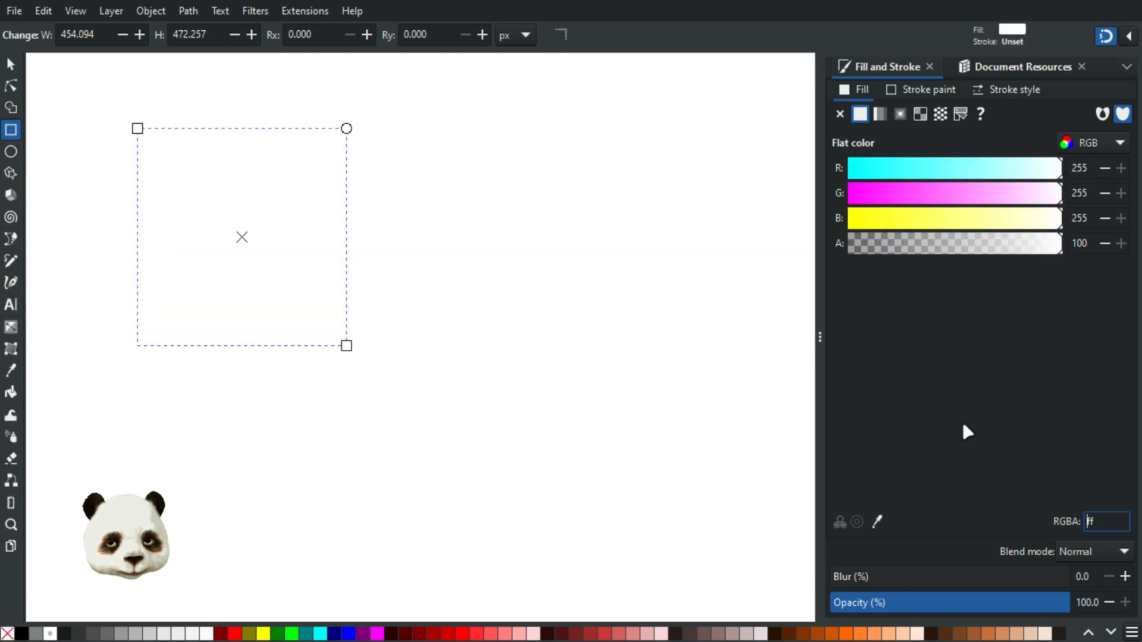
pyautogui.click(708, 306)
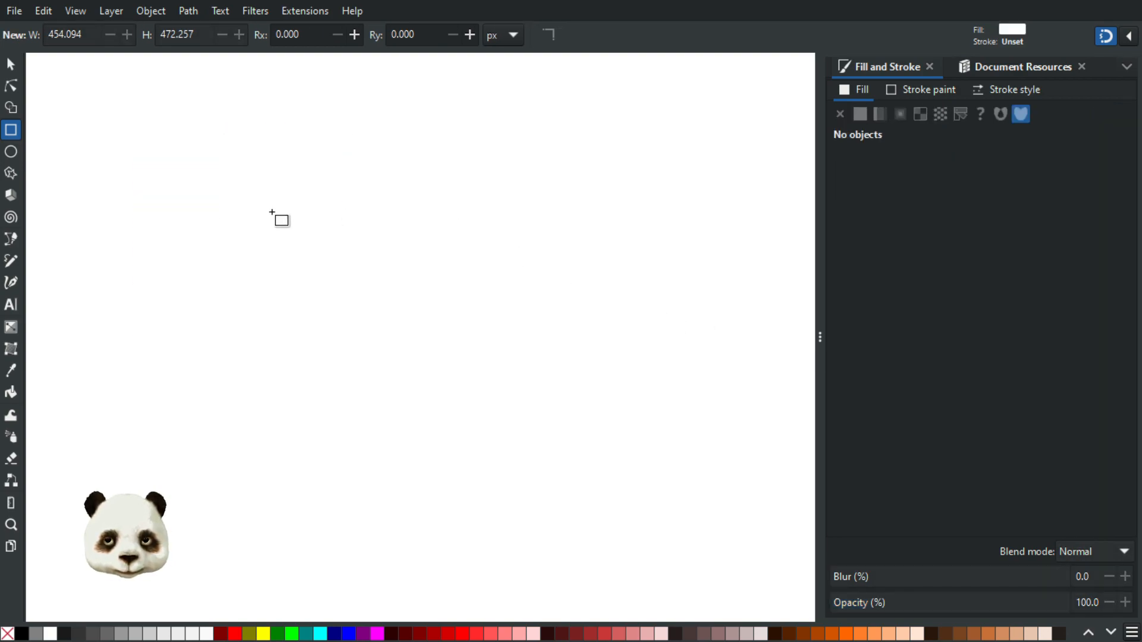
# Delete the white square
pyautogui.click(11, 65)
pyautogui.click(297, 215)
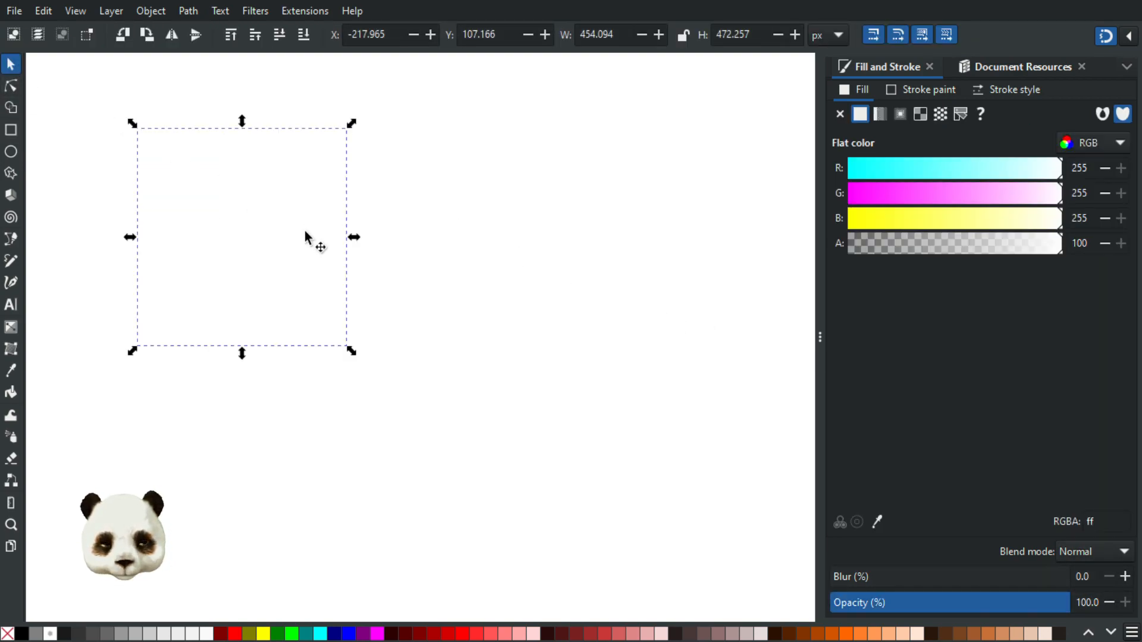
pyautogui.press('Delete')
# Draw a mid-grey circle and duplicate it into three overlapping circles
pyautogui.click(11, 151)
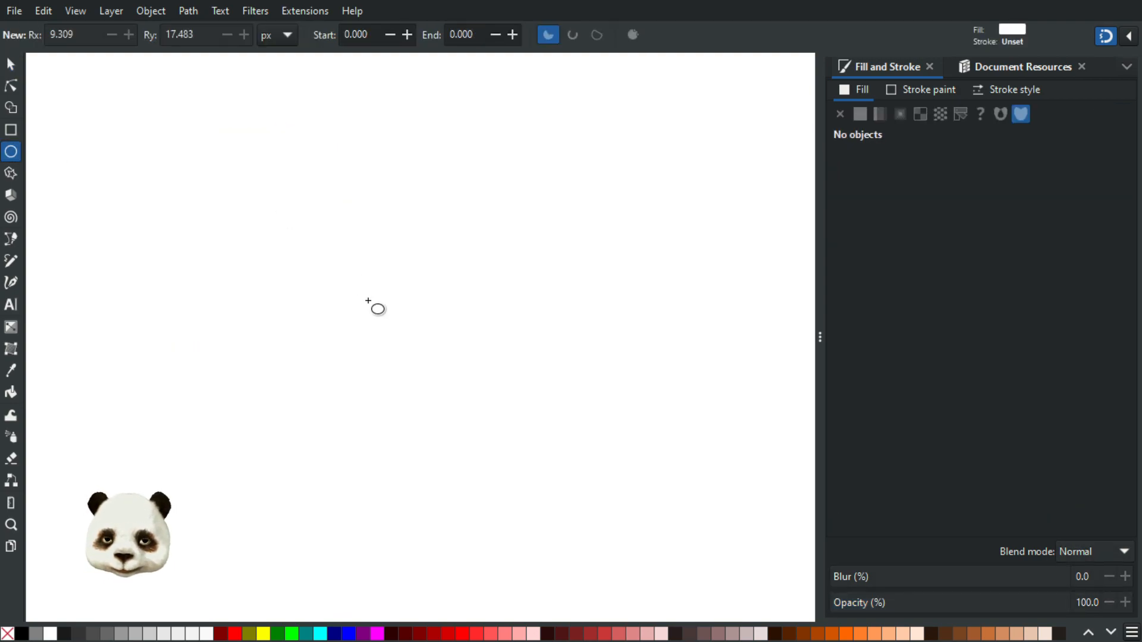
pyautogui.moveTo(348, 280); pyautogui.dragTo(194, 127)
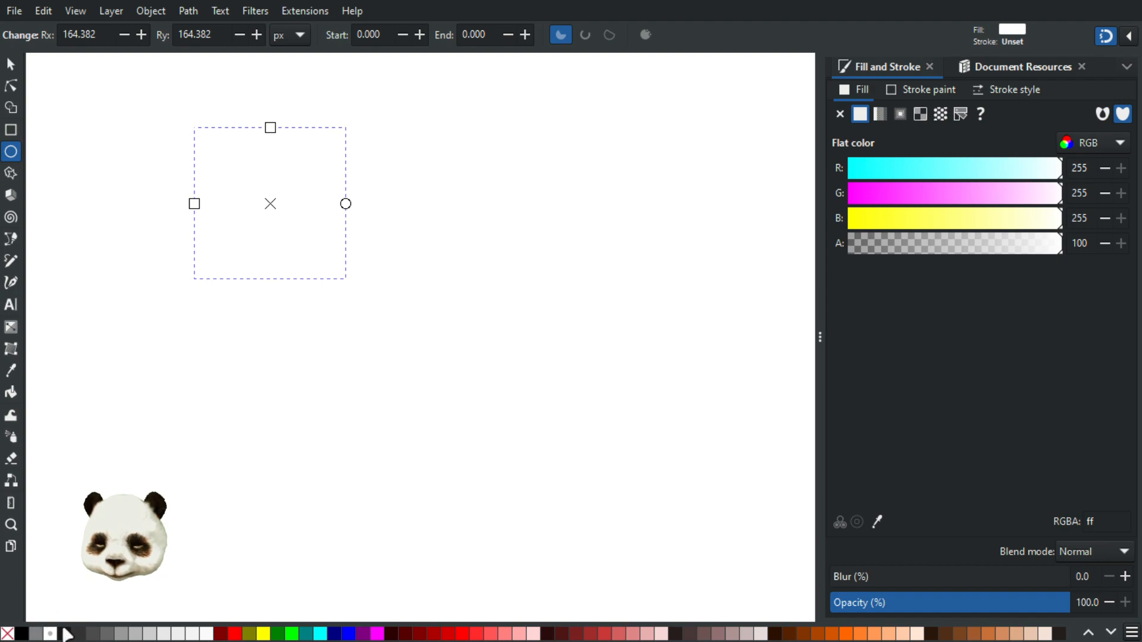
pyautogui.click(37, 634)
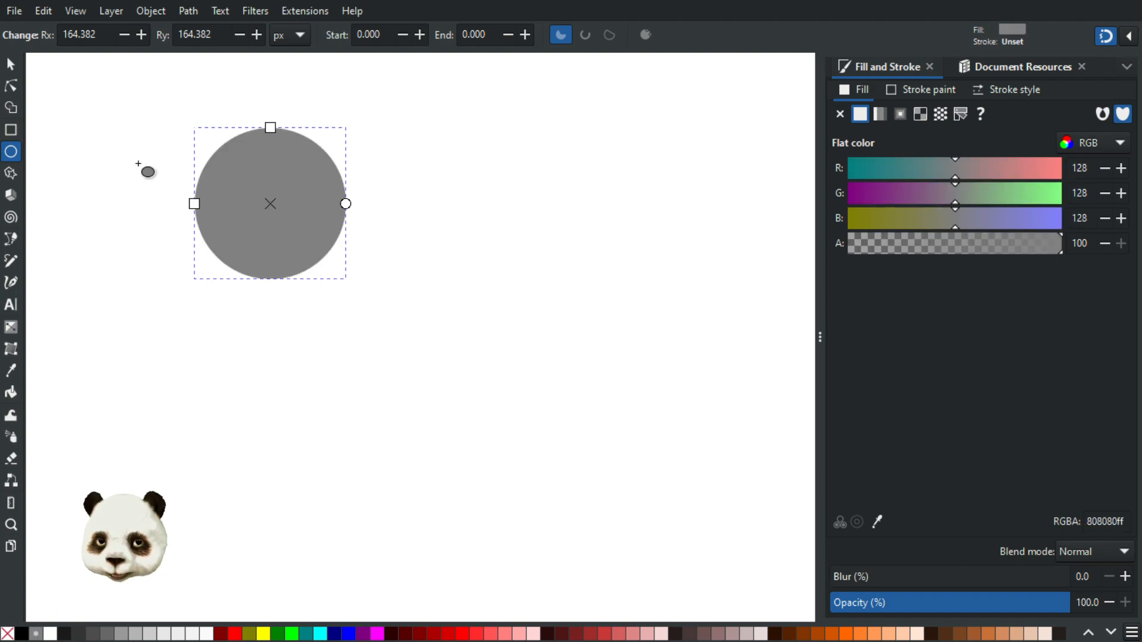
pyautogui.press('s')
pyautogui.hotkey('ctrl', 'd')
pyautogui.moveTo(273, 232); pyautogui.dragTo(351, 235)
pyautogui.moveTo(329, 285); pyautogui.dragTo(314, 309)
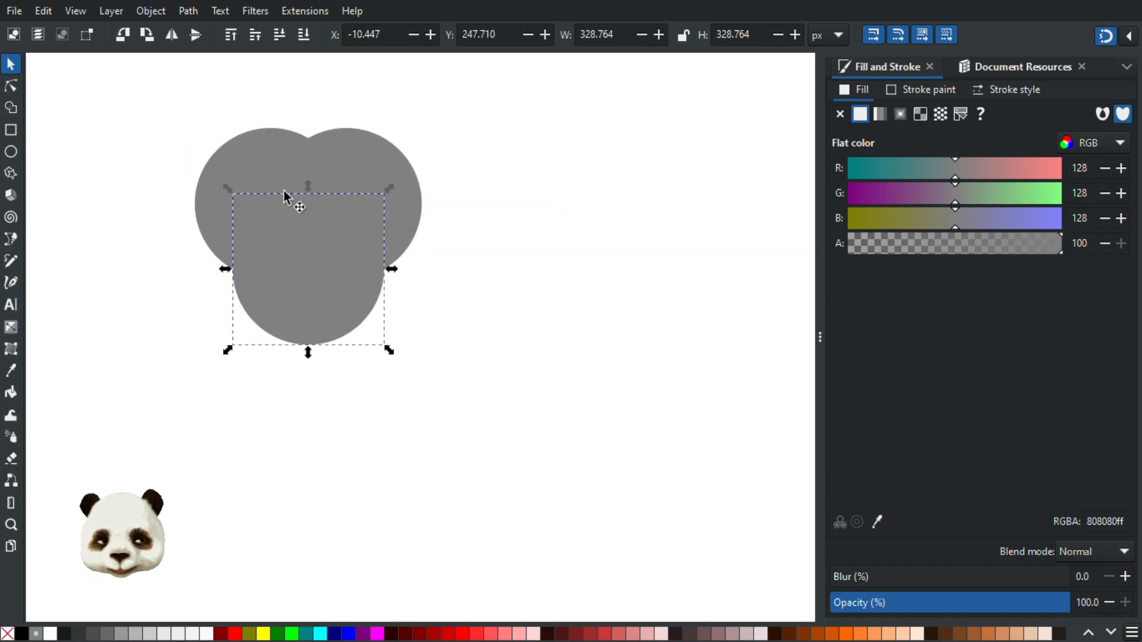
# Apply Path > Fracture to all three circles, test-drag a piece, and undo the move
pyautogui.moveTo(176, 93); pyautogui.dragTo(479, 381)
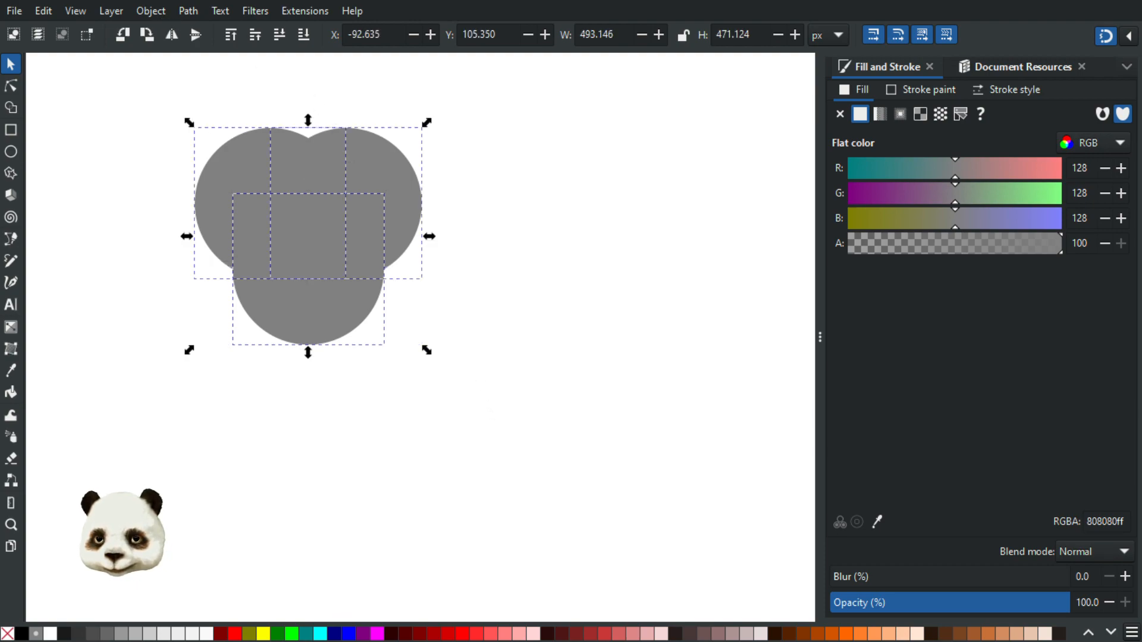
pyautogui.click(188, 10)
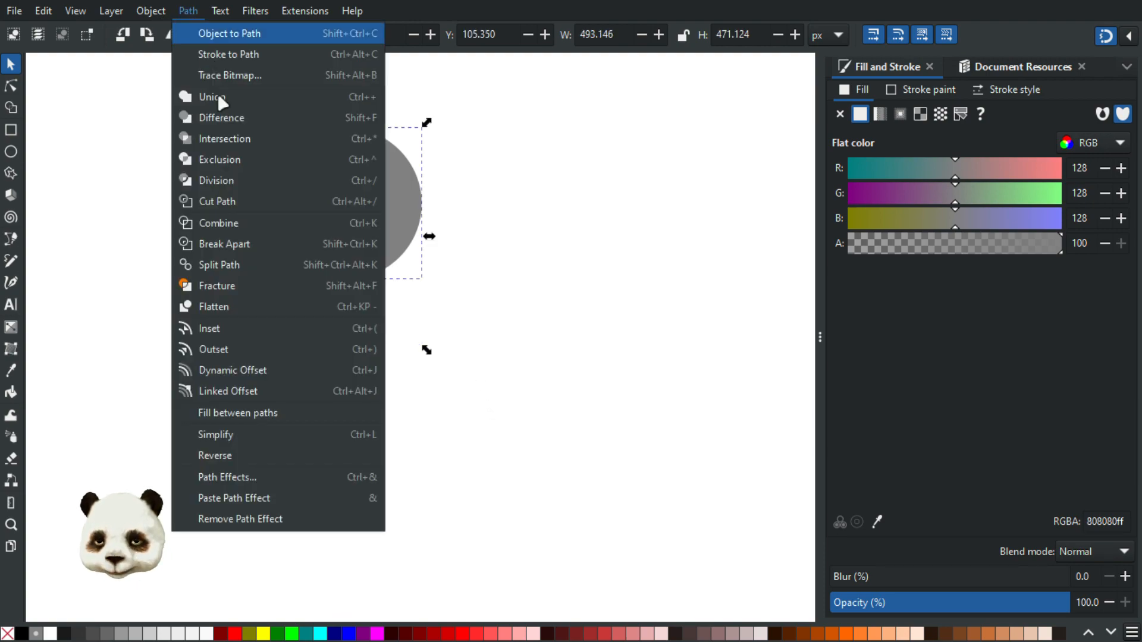
pyautogui.click(261, 286)
pyautogui.click(469, 269)
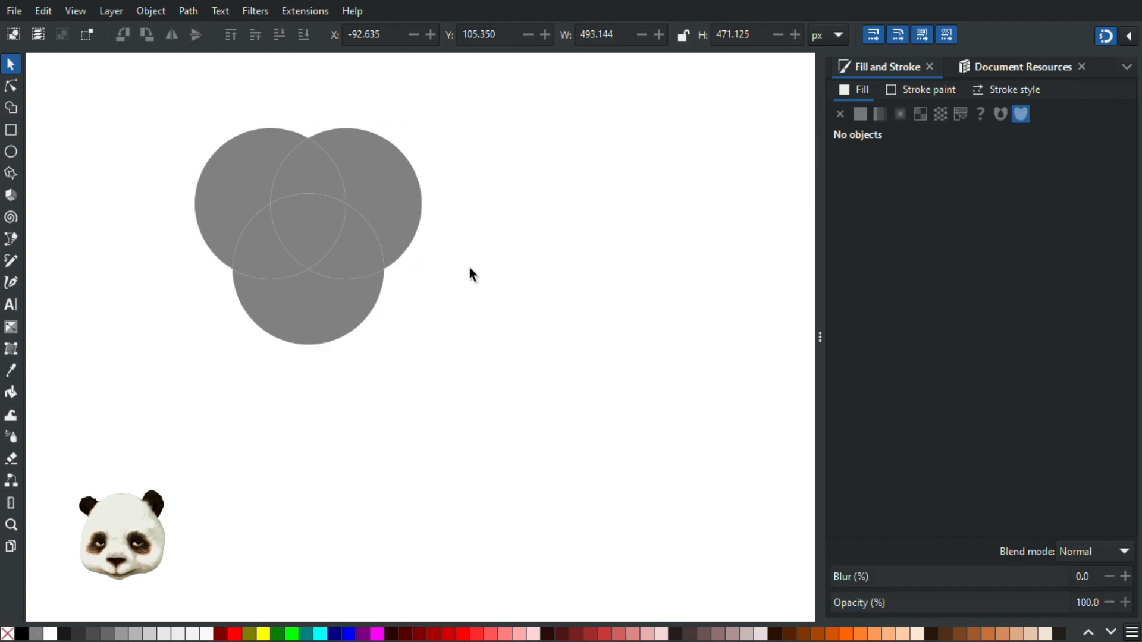
pyautogui.click(308, 173)
pyautogui.moveTo(254, 252); pyautogui.dragTo(133, 280)
pyautogui.hotkey('ctrl', 'z')
pyautogui.click(510, 280)
pyautogui.click(240, 166)
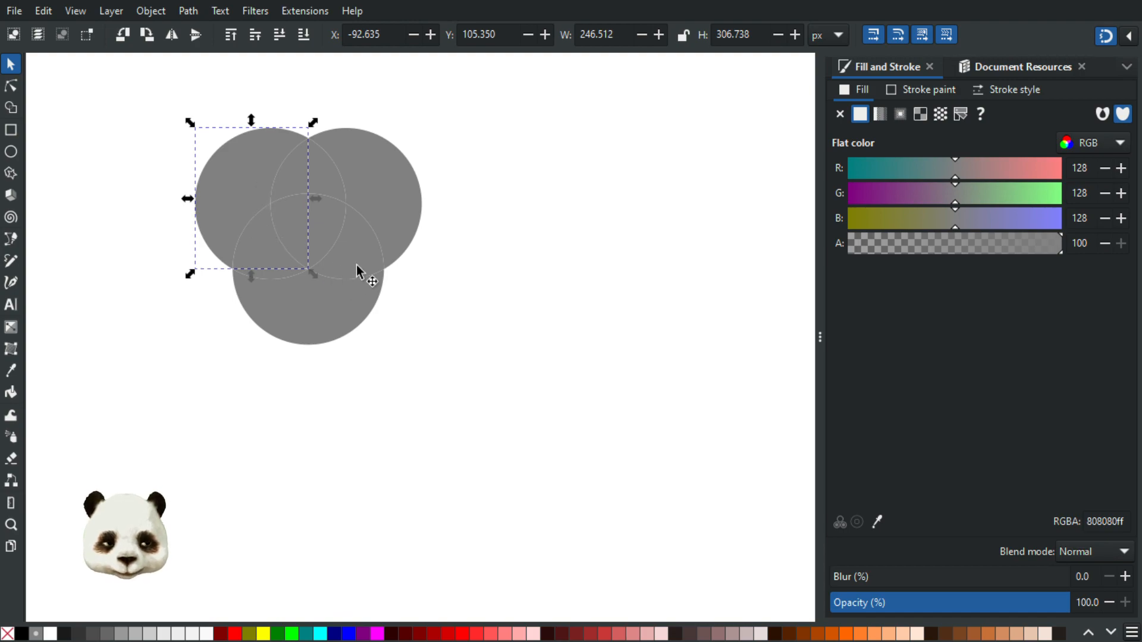
# Colour the three outer crescent pieces pure red, green and blue
pyautogui.click(232, 179)
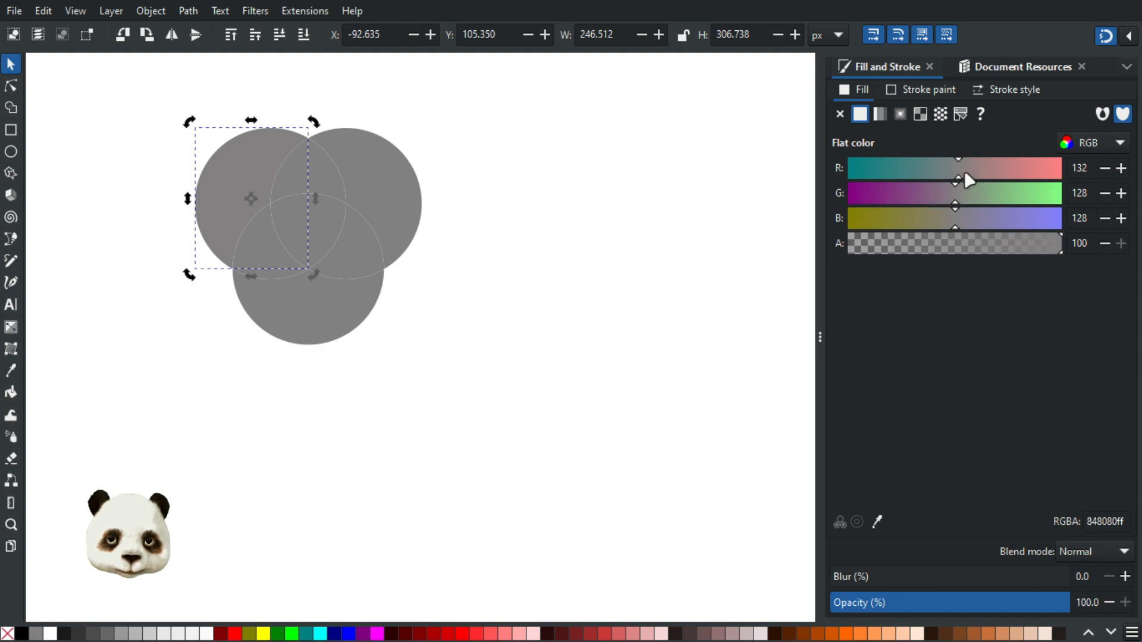
pyautogui.moveTo(965, 174); pyautogui.dragTo(1052, 178)
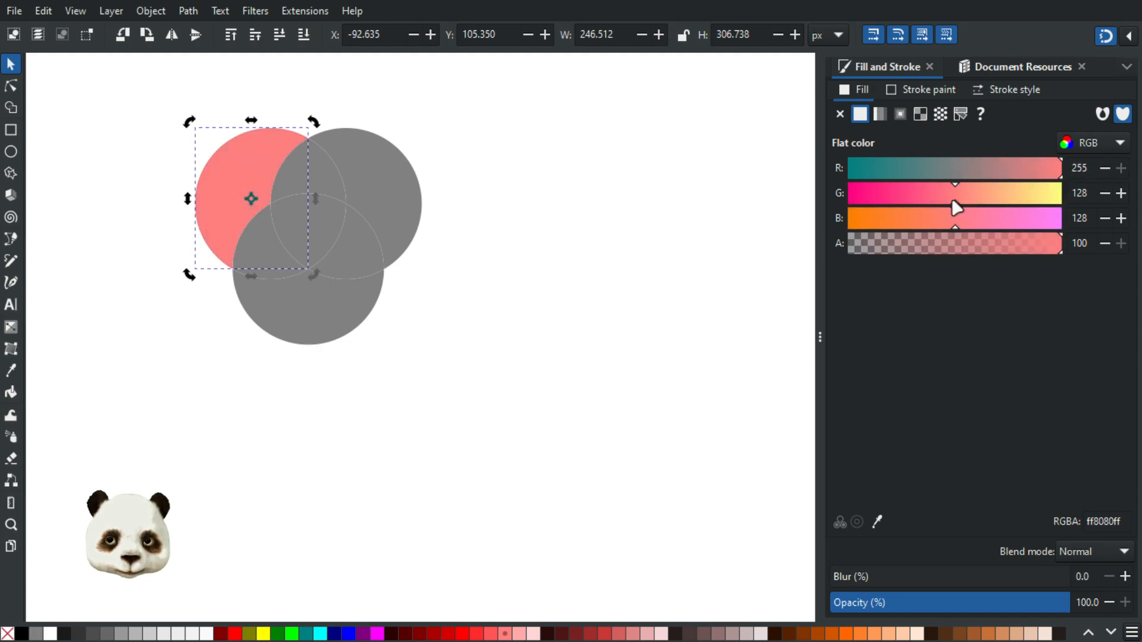
pyautogui.moveTo(954, 198); pyautogui.dragTo(827, 205)
pyautogui.moveTo(954, 224); pyautogui.dragTo(777, 242)
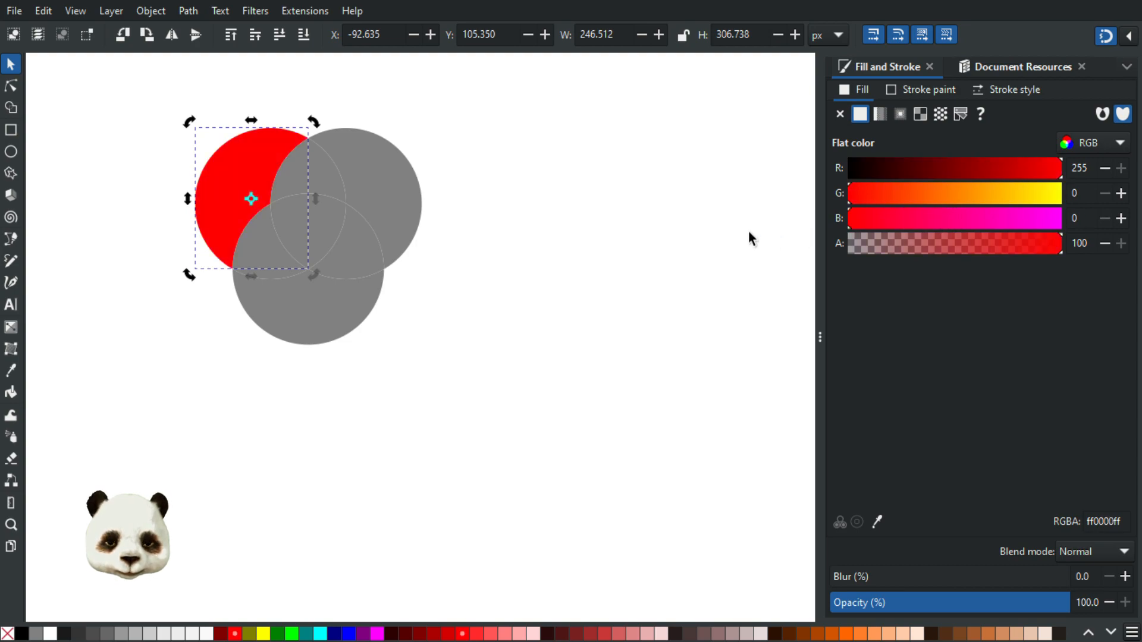
pyautogui.click(403, 178)
pyautogui.moveTo(956, 197); pyautogui.dragTo(1113, 218)
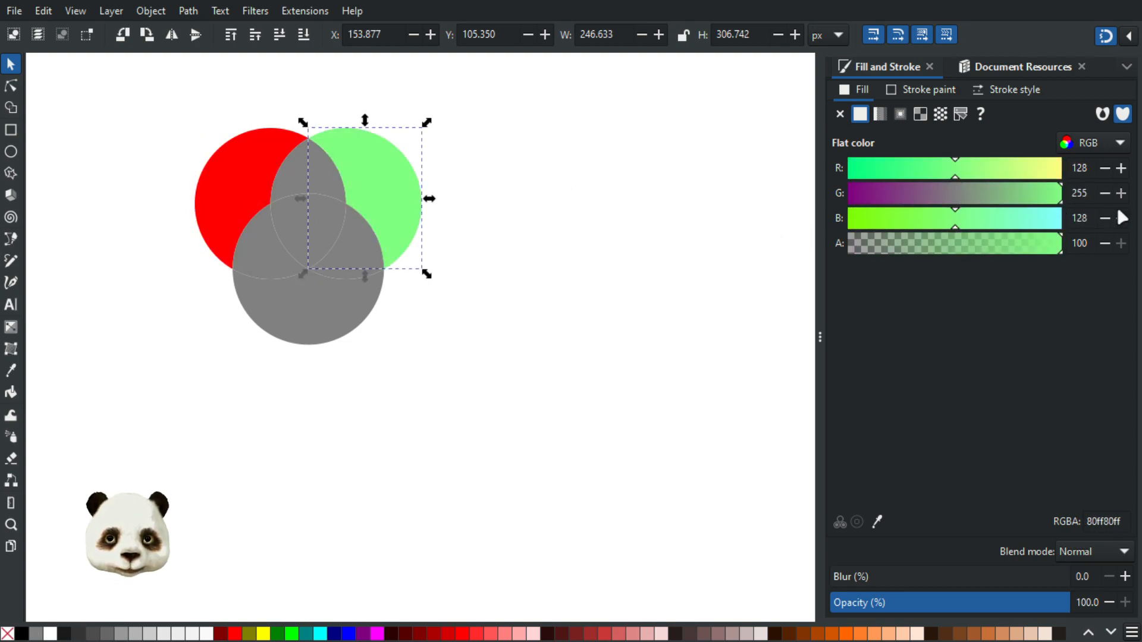
pyautogui.moveTo(950, 170); pyautogui.dragTo(874, 172)
pyautogui.moveTo(956, 222); pyautogui.dragTo(755, 235)
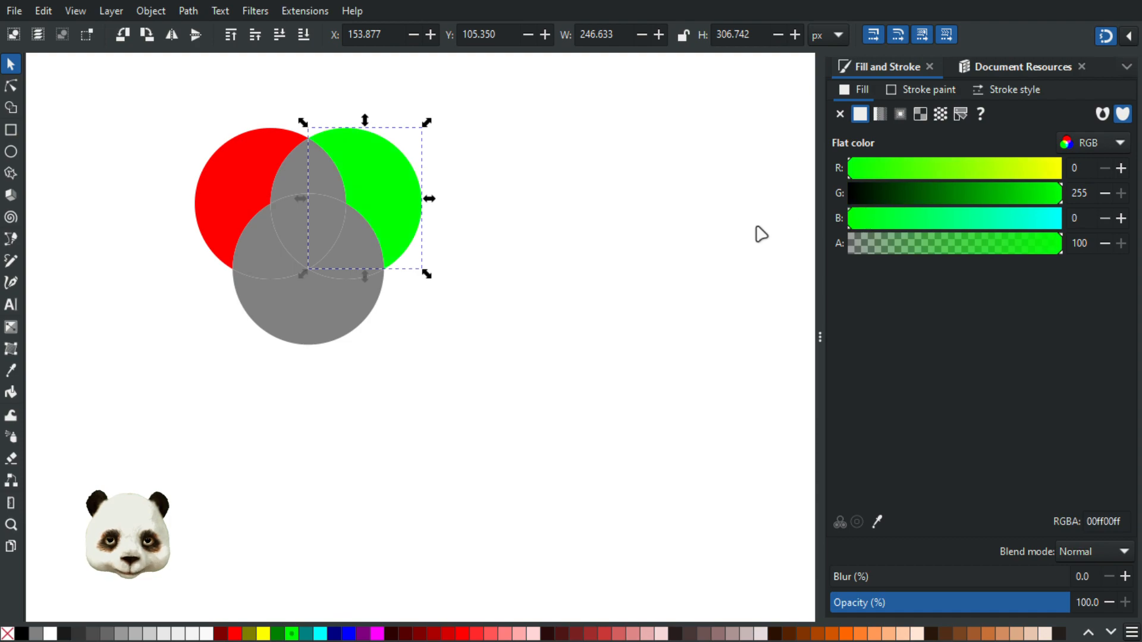
pyautogui.click(353, 311)
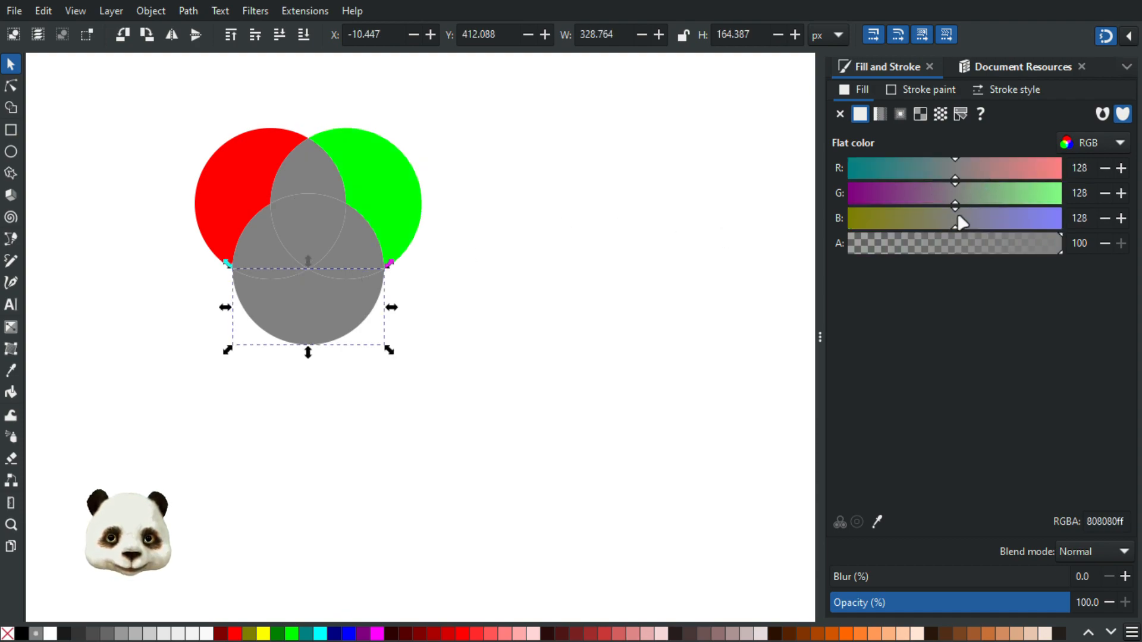
pyautogui.moveTo(958, 221); pyautogui.dragTo(1065, 222)
pyautogui.moveTo(958, 202); pyautogui.dragTo(785, 197)
pyautogui.moveTo(944, 171); pyautogui.dragTo(765, 184)
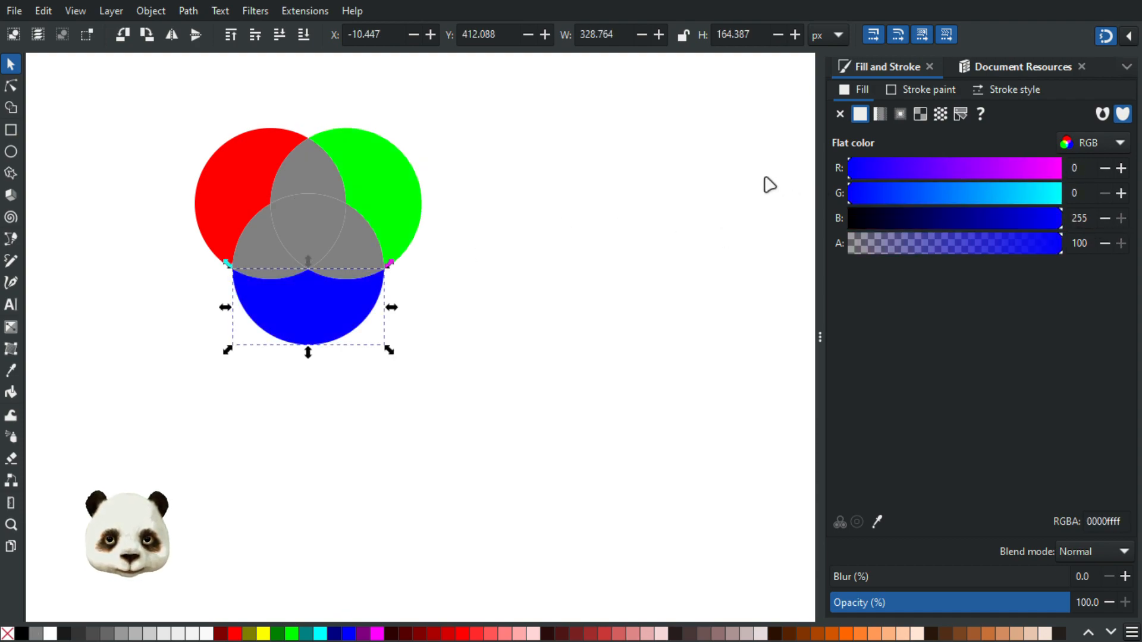
# Colour the overlap lenses yellow, cyan and magenta
pyautogui.click(306, 170)
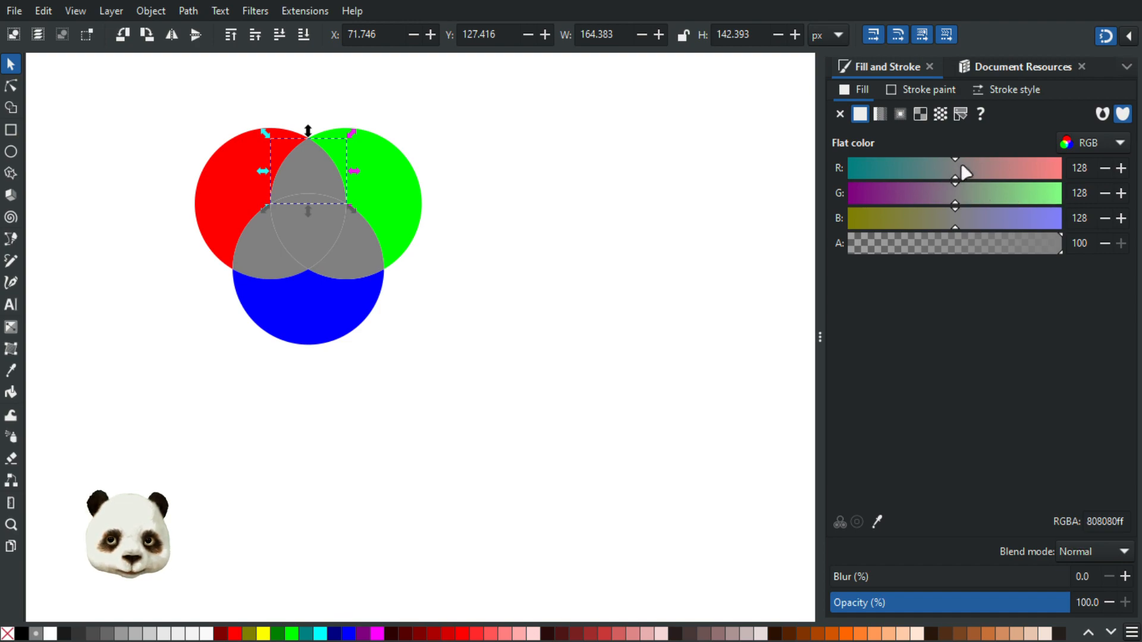
pyautogui.moveTo(960, 167); pyautogui.dragTo(1065, 168)
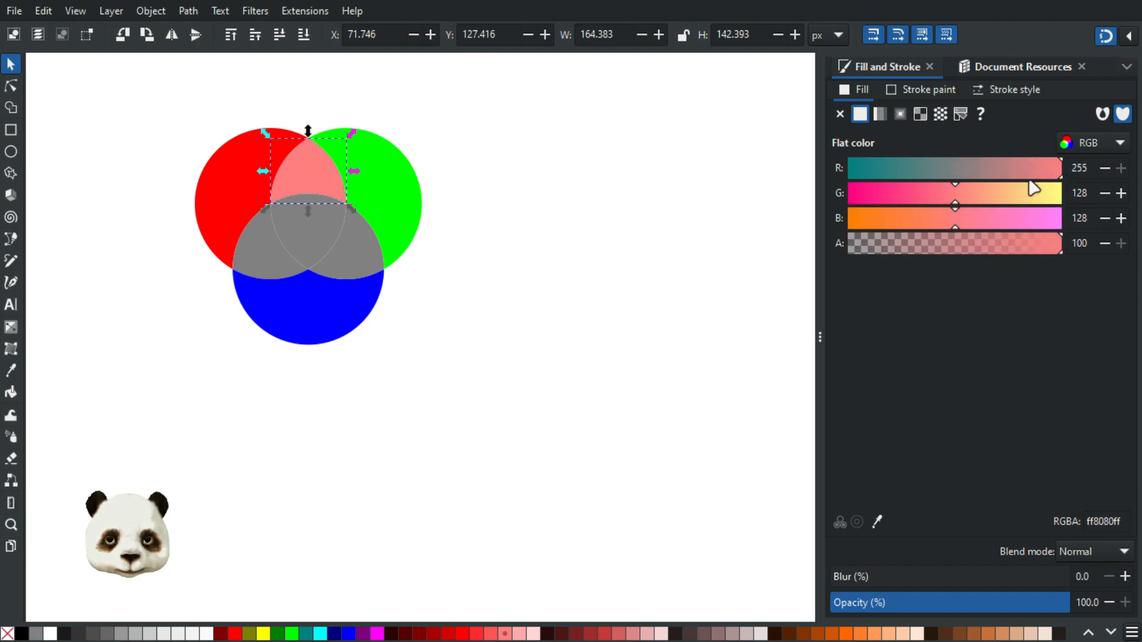
pyautogui.click(962, 193)
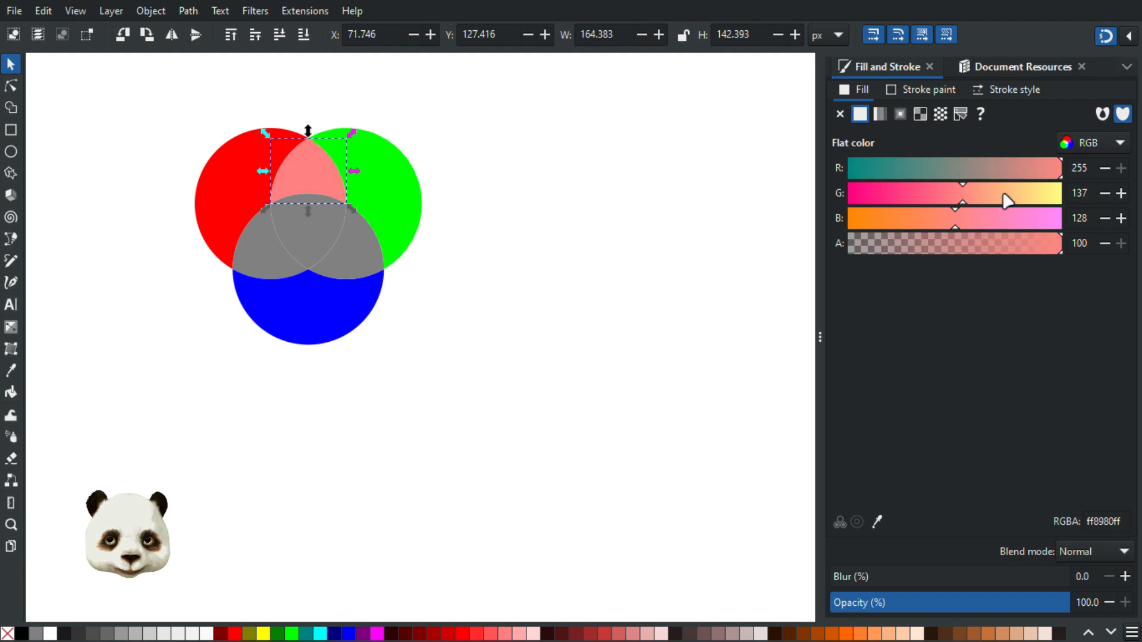
pyautogui.moveTo(1004, 194); pyautogui.dragTo(1093, 197)
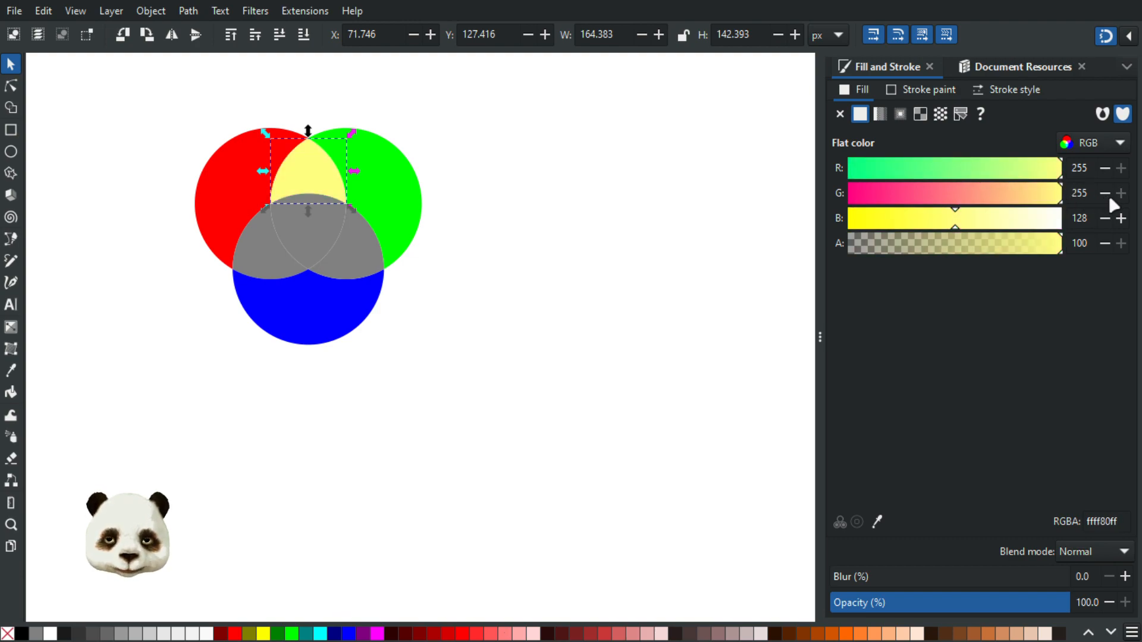
pyautogui.click(354, 252)
pyautogui.moveTo(962, 193); pyautogui.dragTo(1050, 191)
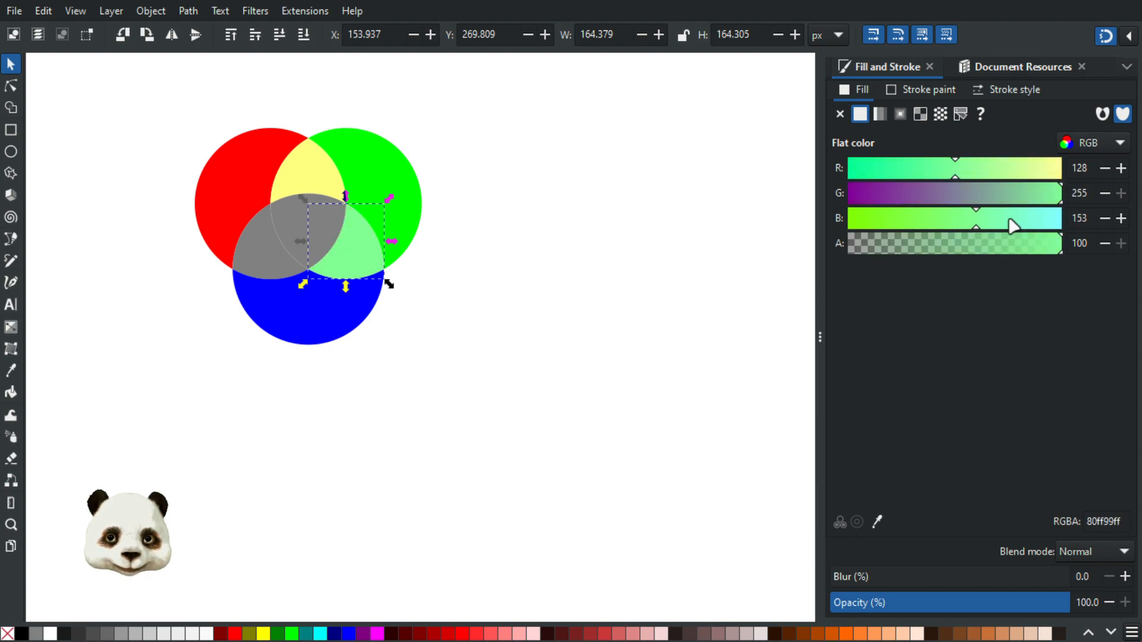
pyautogui.moveTo(992, 225); pyautogui.dragTo(1093, 228)
pyautogui.click(273, 256)
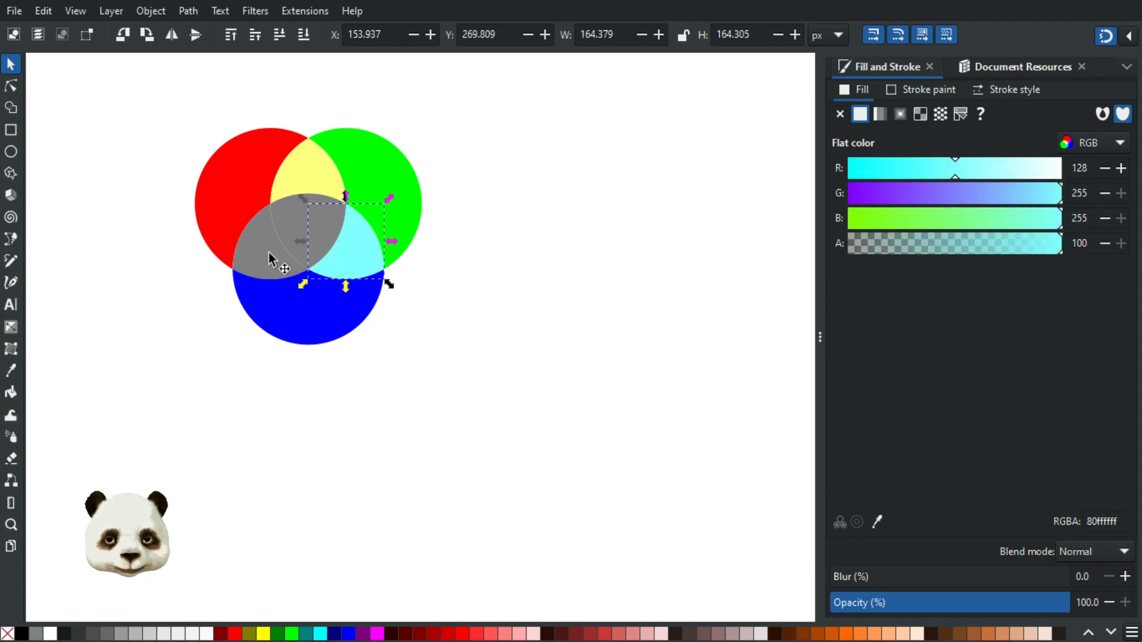
pyautogui.moveTo(964, 171); pyautogui.dragTo(1102, 170)
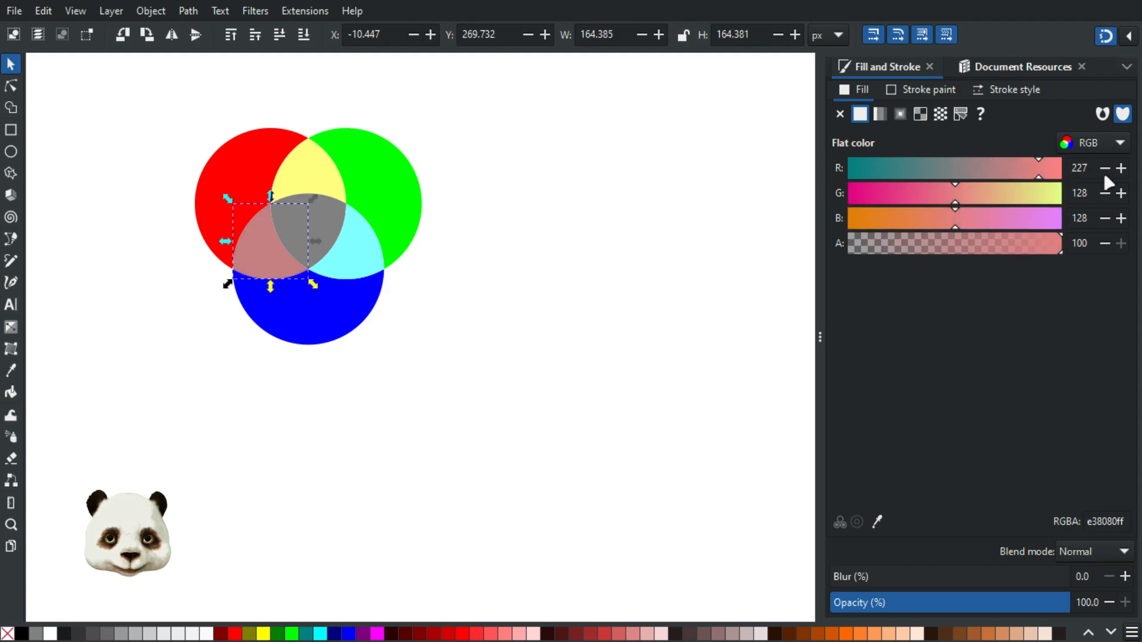
pyautogui.moveTo(972, 217); pyautogui.dragTo(1107, 231)
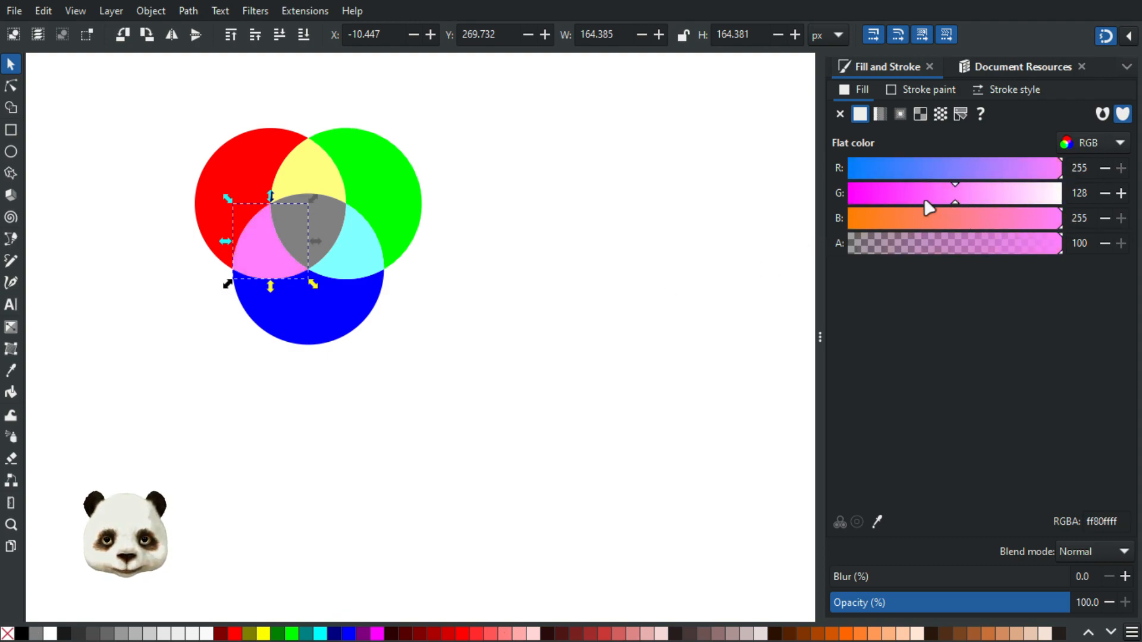
pyautogui.click(357, 253)
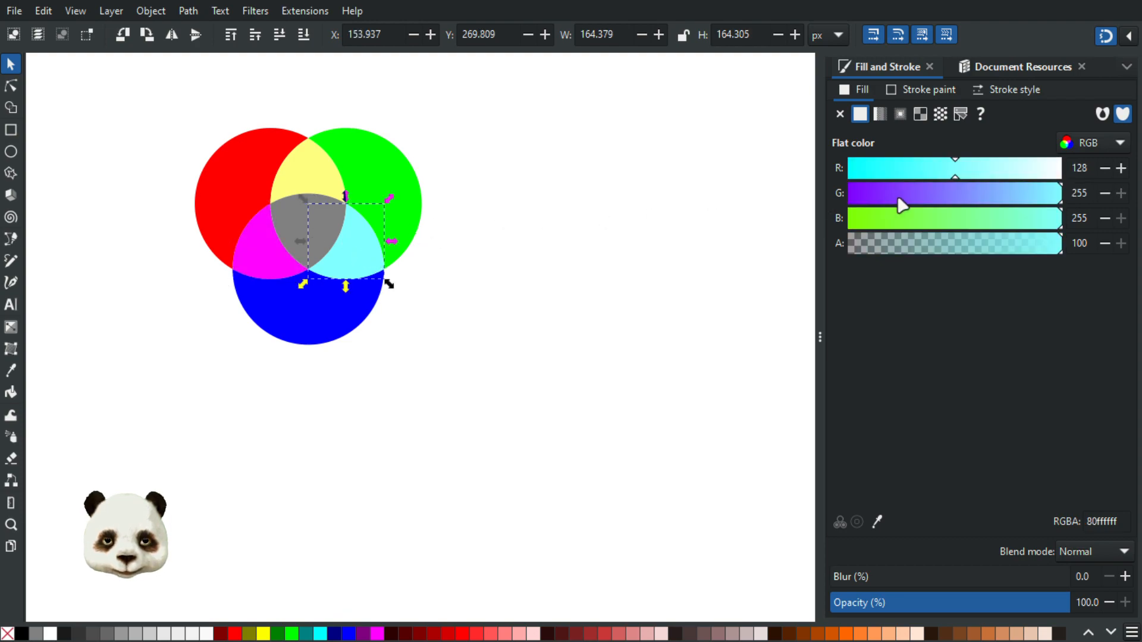
pyautogui.moveTo(932, 171); pyautogui.dragTo(747, 180)
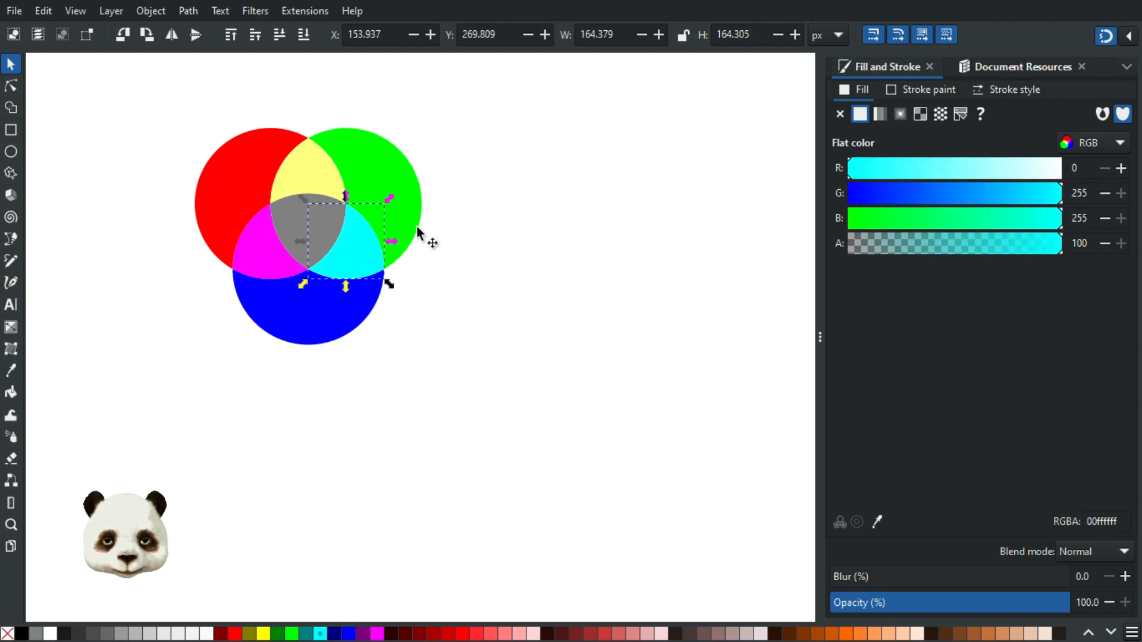
# Set the centre piece to white with all channels at 255, then deselect
pyautogui.click(297, 212)
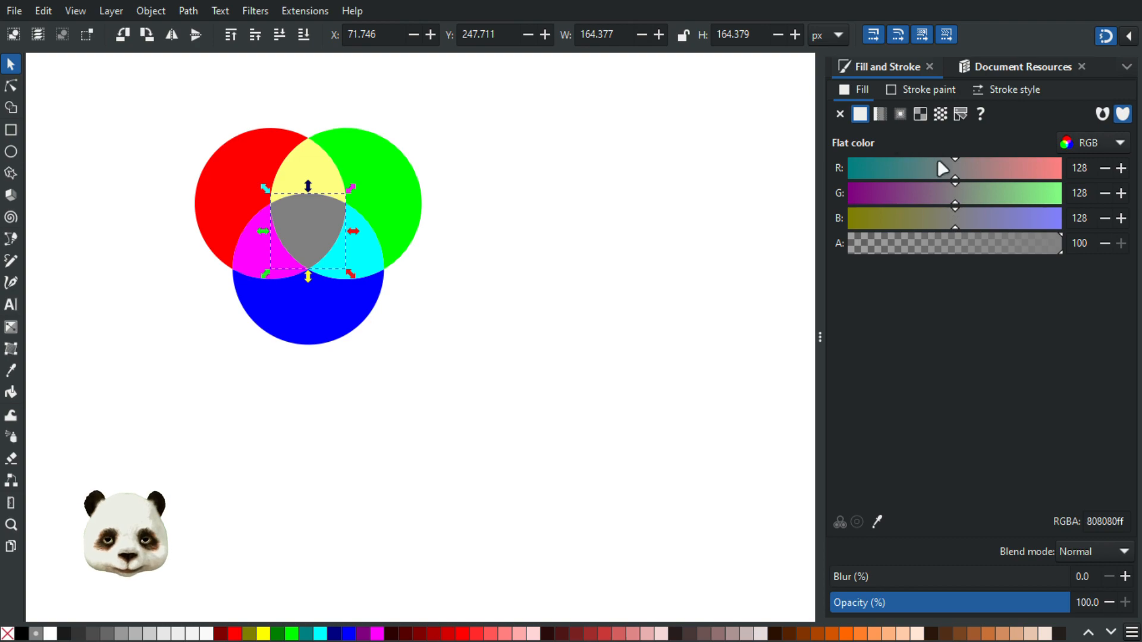
pyautogui.moveTo(968, 178); pyautogui.dragTo(1049, 179)
pyautogui.moveTo(973, 200); pyautogui.dragTo(1124, 217)
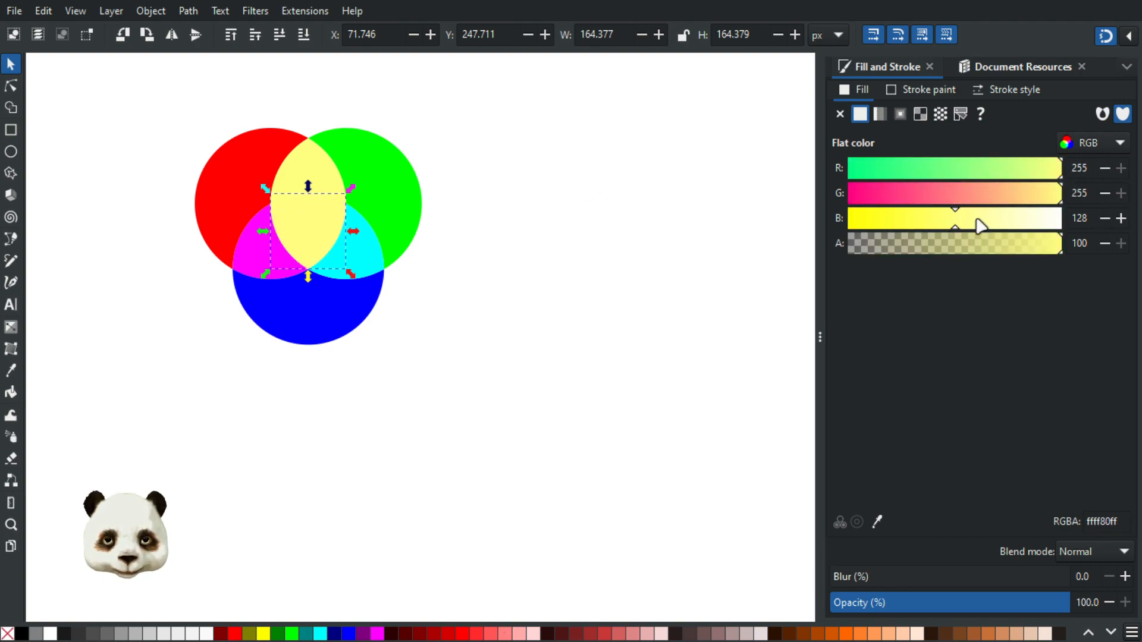
pyautogui.moveTo(976, 222); pyautogui.dragTo(1065, 221)
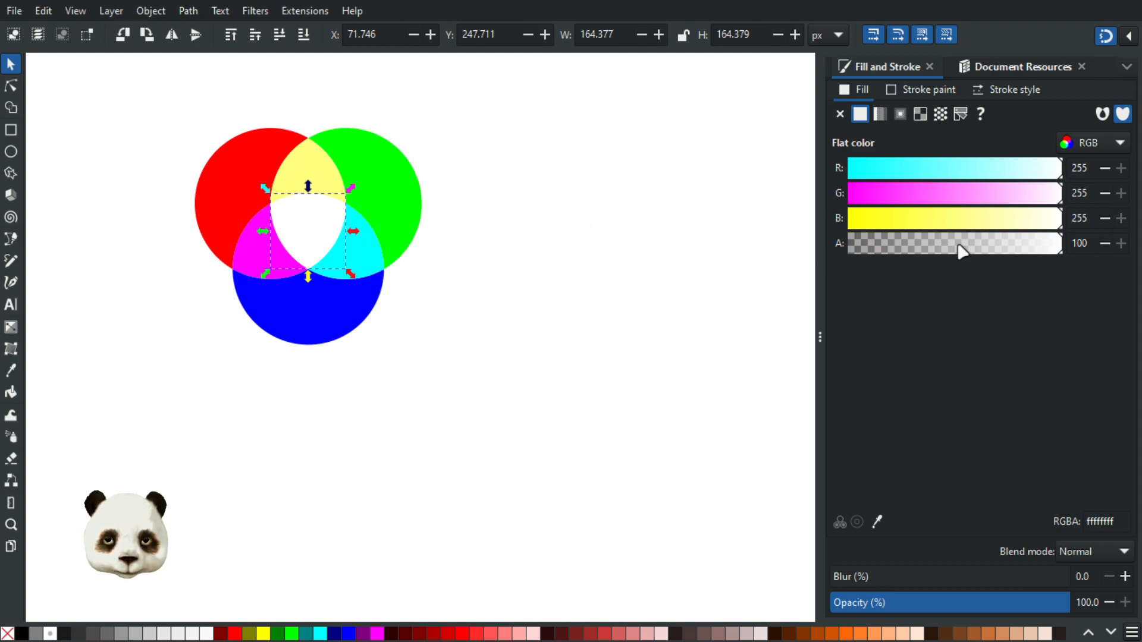
pyautogui.moveTo(930, 224); pyautogui.dragTo(843, 195)
pyautogui.moveTo(910, 163); pyautogui.dragTo(782, 176)
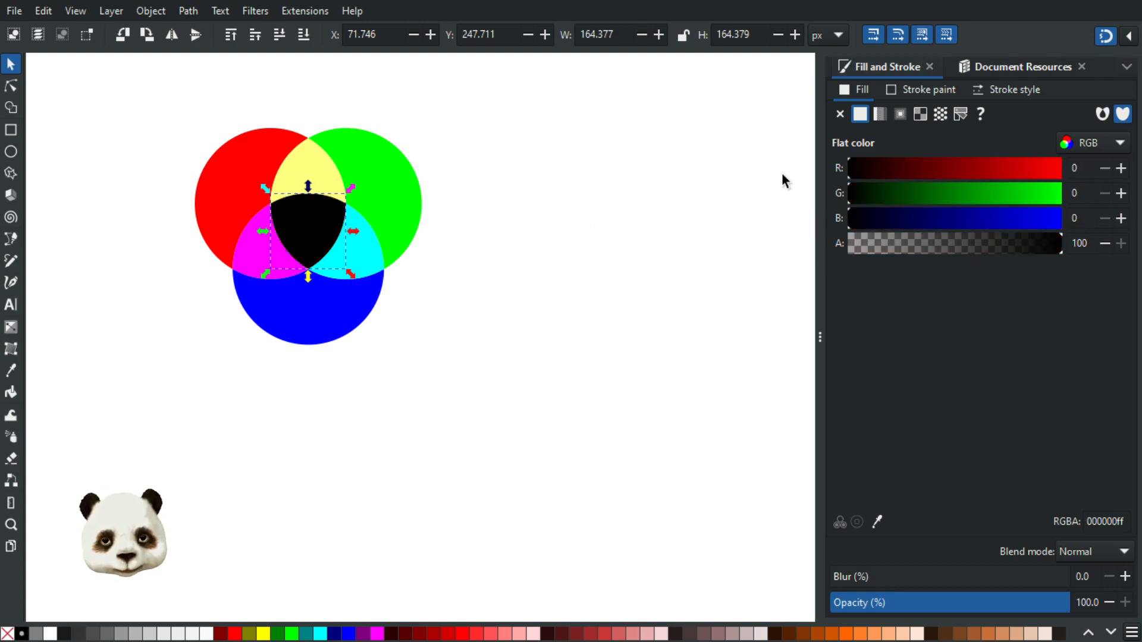
pyautogui.moveTo(885, 175); pyautogui.dragTo(1132, 184)
pyautogui.moveTo(1007, 199); pyautogui.dragTo(1066, 228)
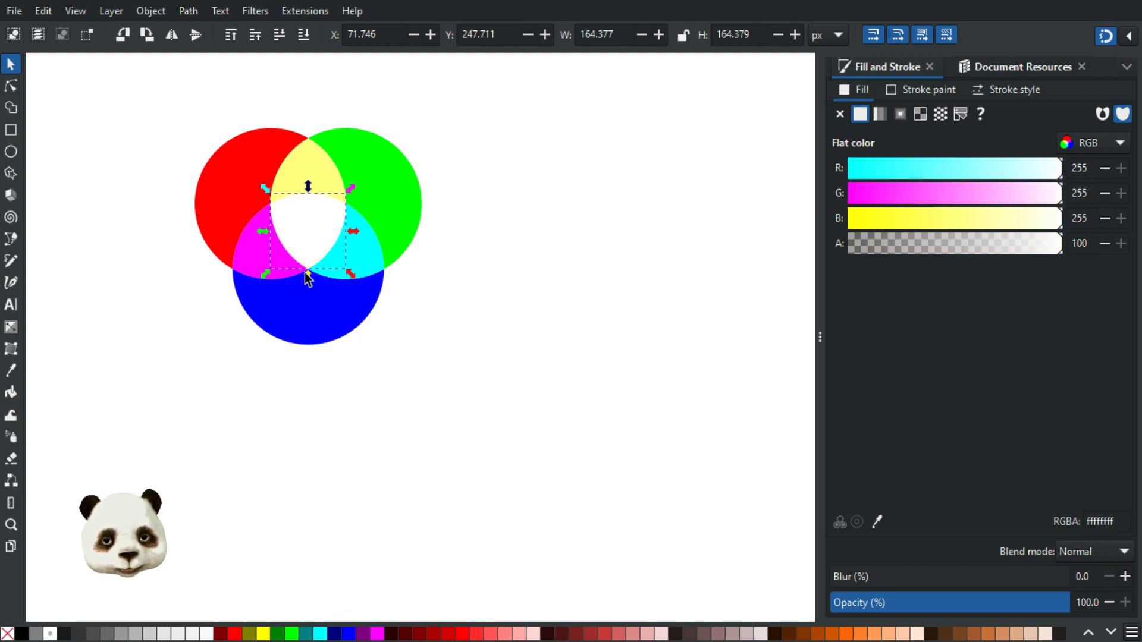
pyautogui.click(537, 268)
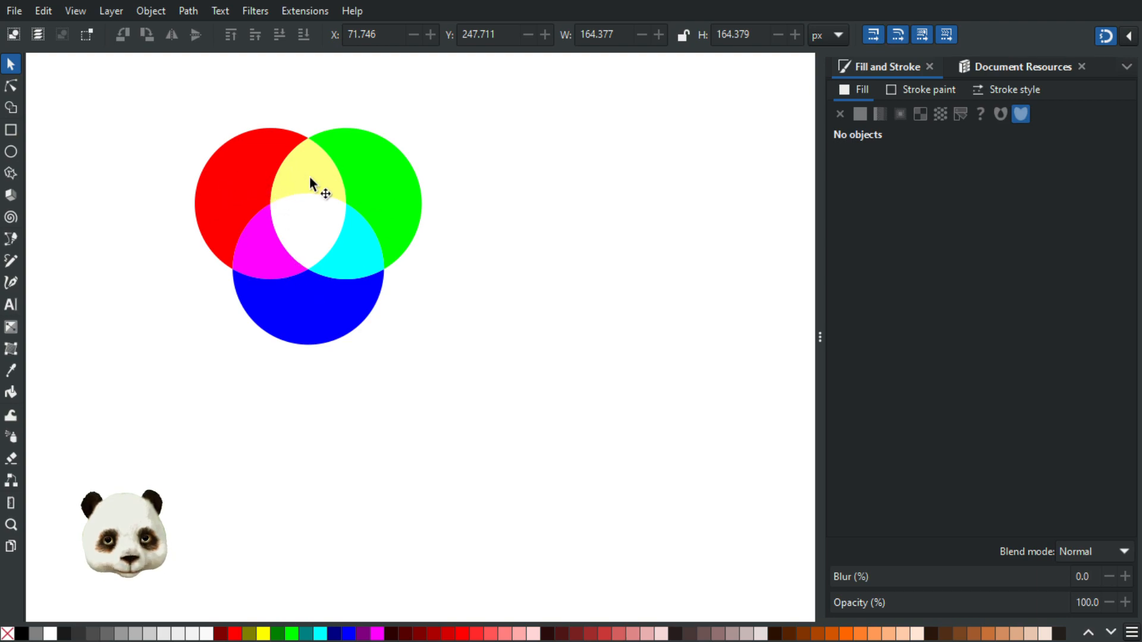
# Show the green circle's fill on the HSL wheel, try a hue change, then undo it
pyautogui.click(400, 203)
pyautogui.click(1109, 145)
pyautogui.click(1090, 87)
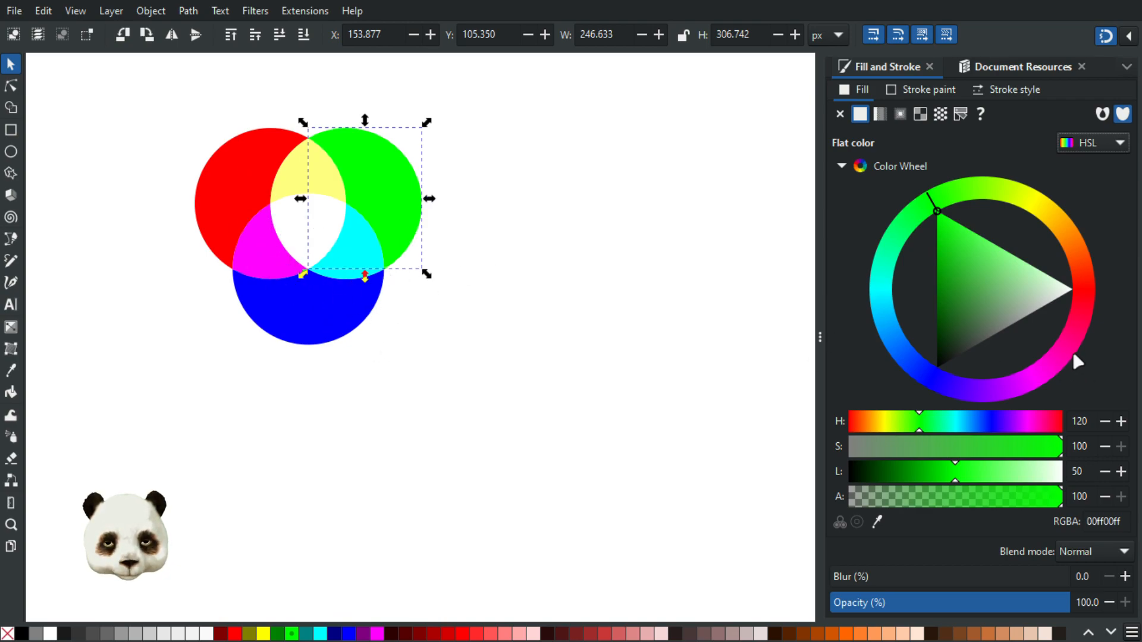
pyautogui.moveTo(1078, 326); pyautogui.dragTo(1097, 284)
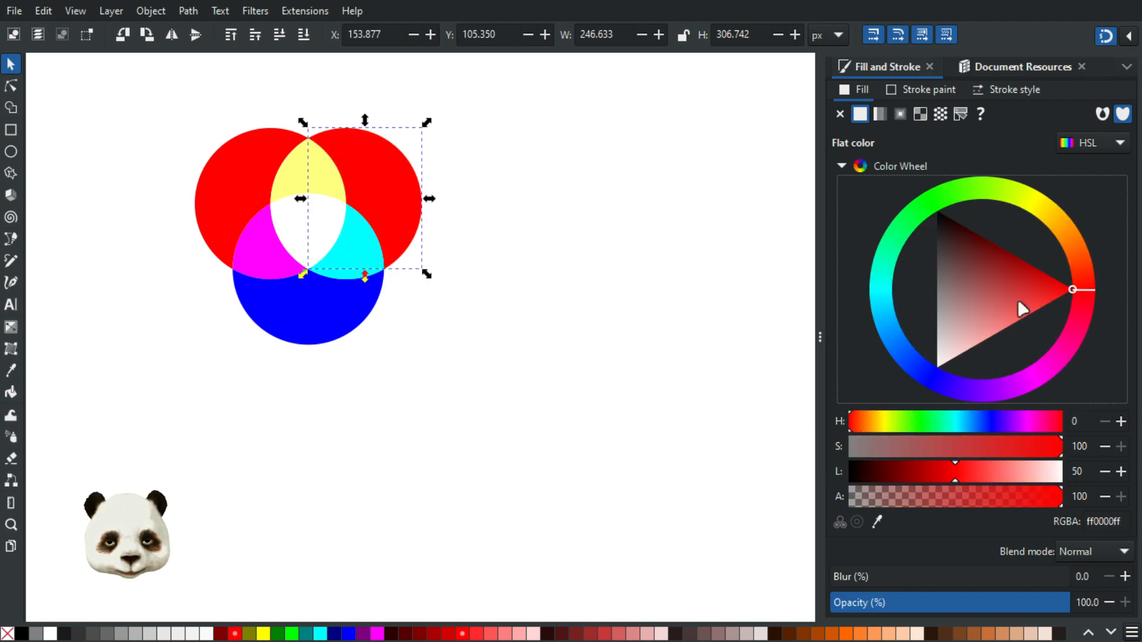
pyautogui.hotkey('ctrl', 'z')
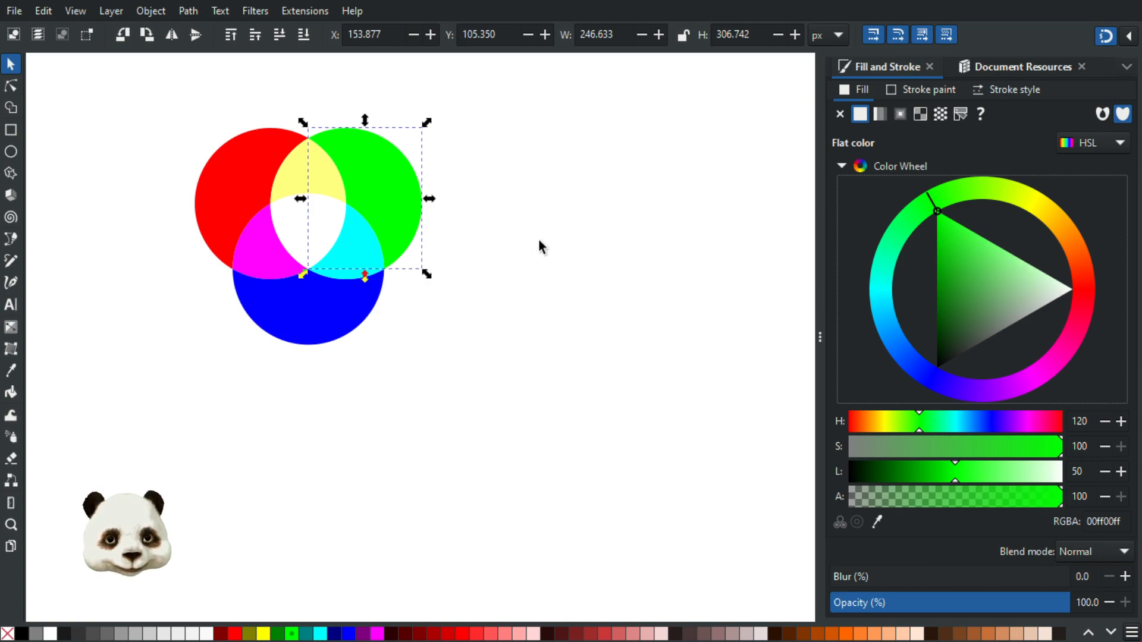
# Draw a red 370.540×295.669 px rectangle to the right of the circles
pyautogui.click(91, 137)
pyautogui.click(10, 130)
pyautogui.moveTo(525, 171); pyautogui.dragTo(696, 307)
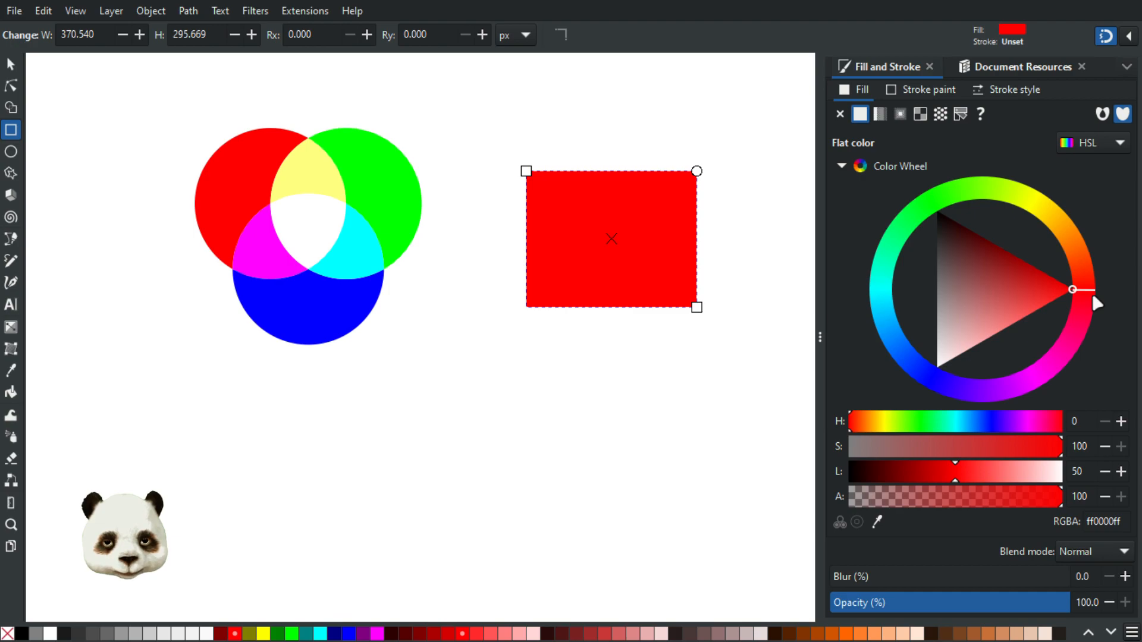
# Nudge the rectangle's hue toward orange, then make the red–green lens pure yellow with RGB blue at 0
pyautogui.moveTo(1091, 291); pyautogui.dragTo(1055, 211)
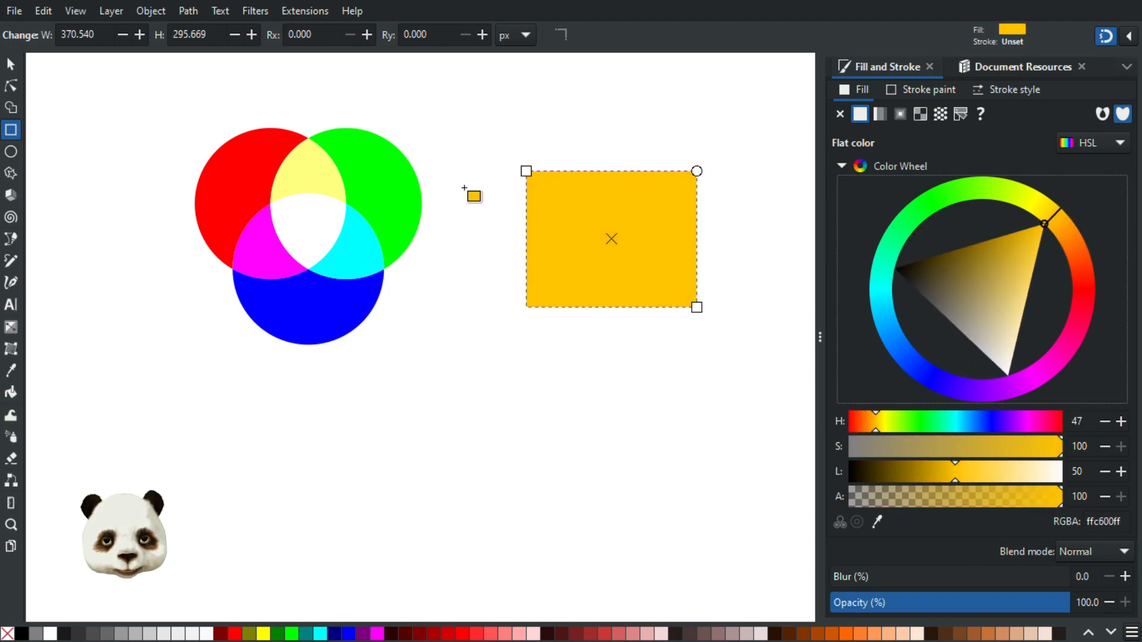
pyautogui.click(311, 181)
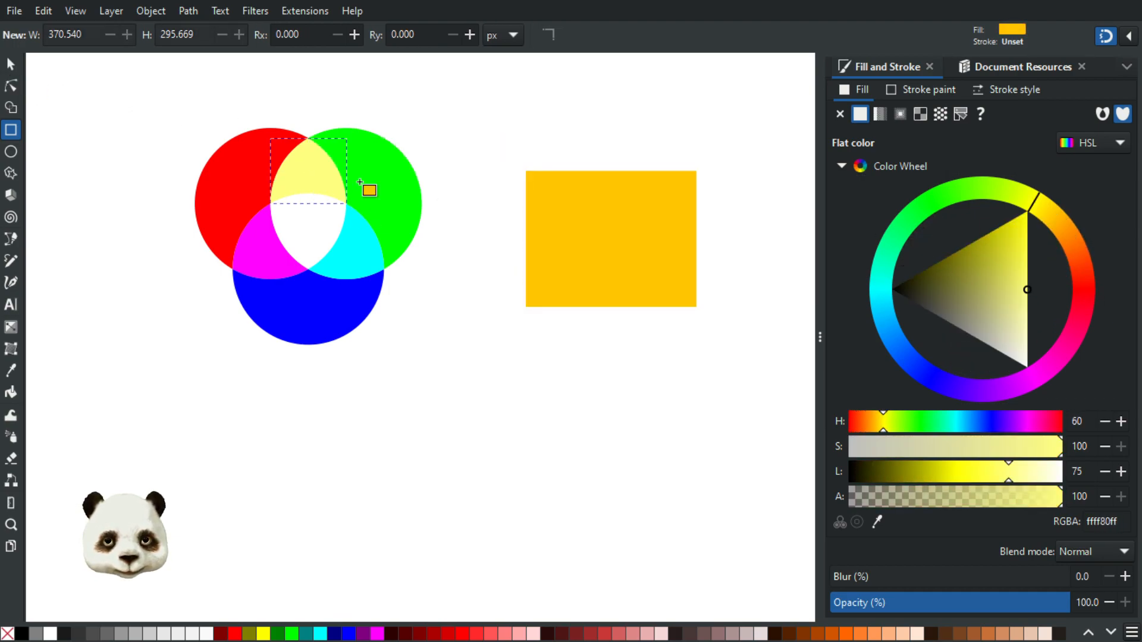
pyautogui.click(1092, 149)
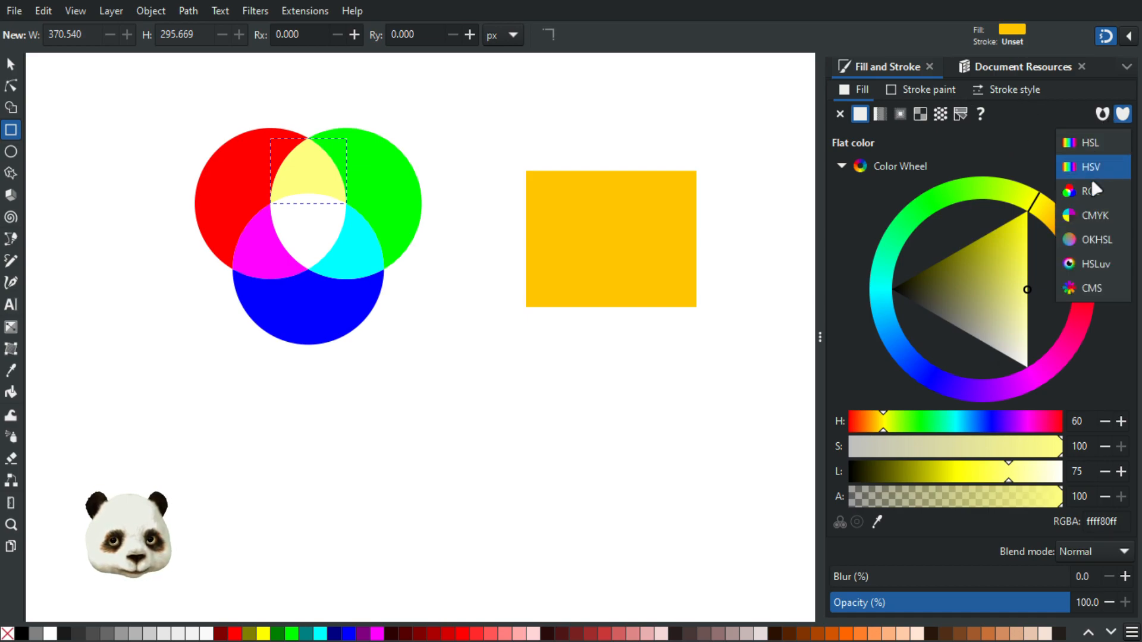
pyautogui.click(1088, 141)
pyautogui.moveTo(965, 229); pyautogui.dragTo(851, 232)
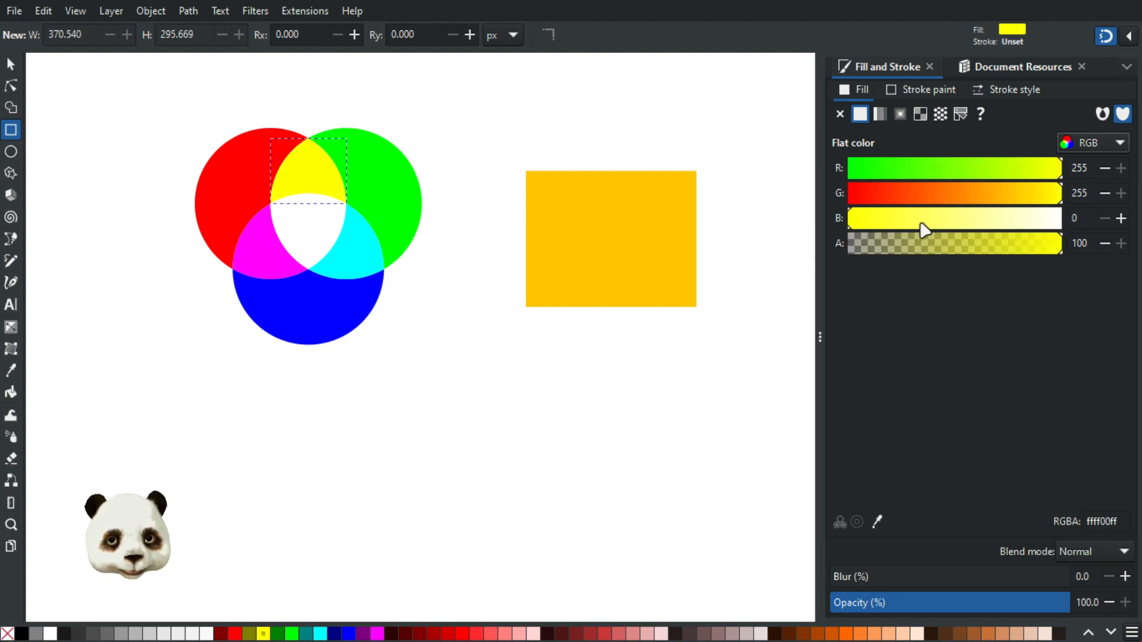
# Switch the rectangle's fill to HSL and nudge its hue toward orange, entering 30
pyautogui.click(629, 242)
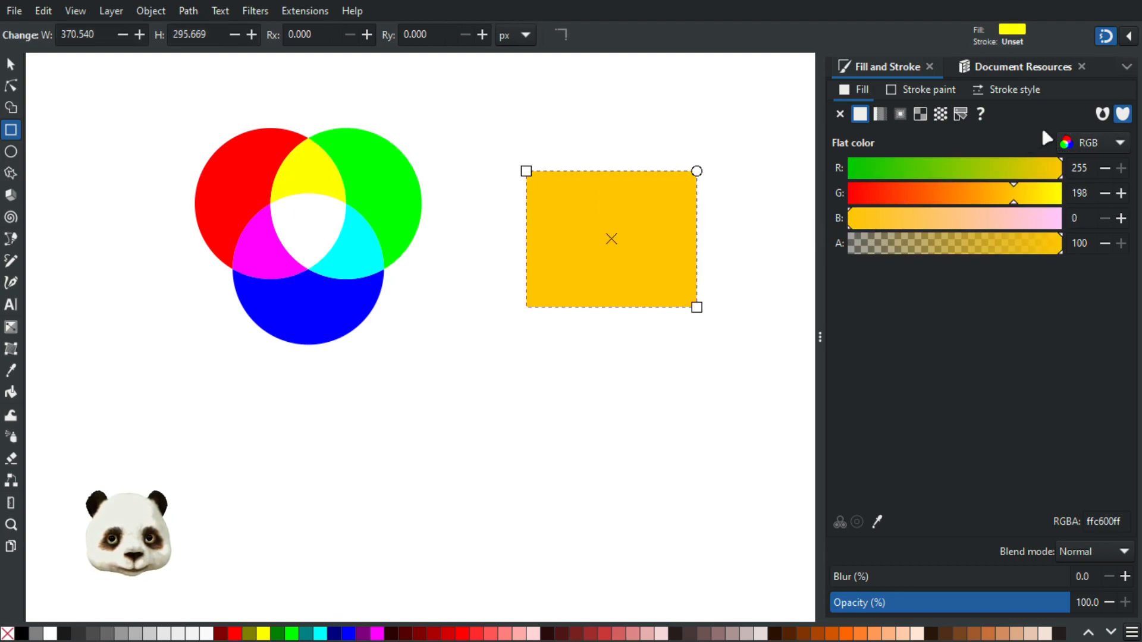
pyautogui.click(1091, 144)
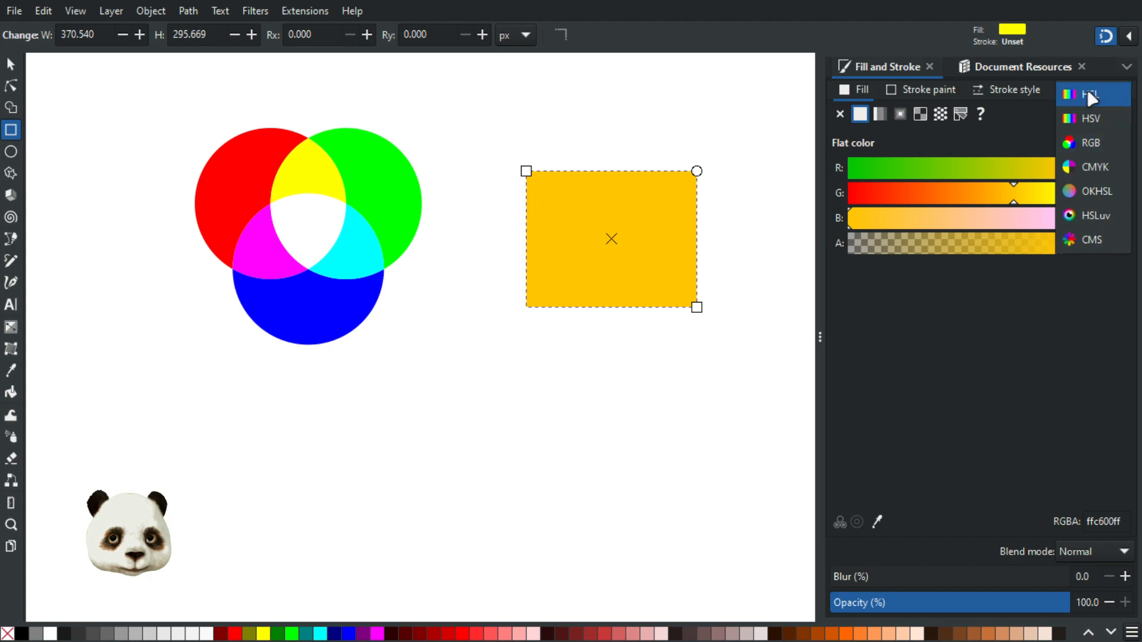
pyautogui.click(1089, 95)
pyautogui.moveTo(1052, 221); pyautogui.dragTo(1061, 218)
pyautogui.doubleClick(1078, 421)
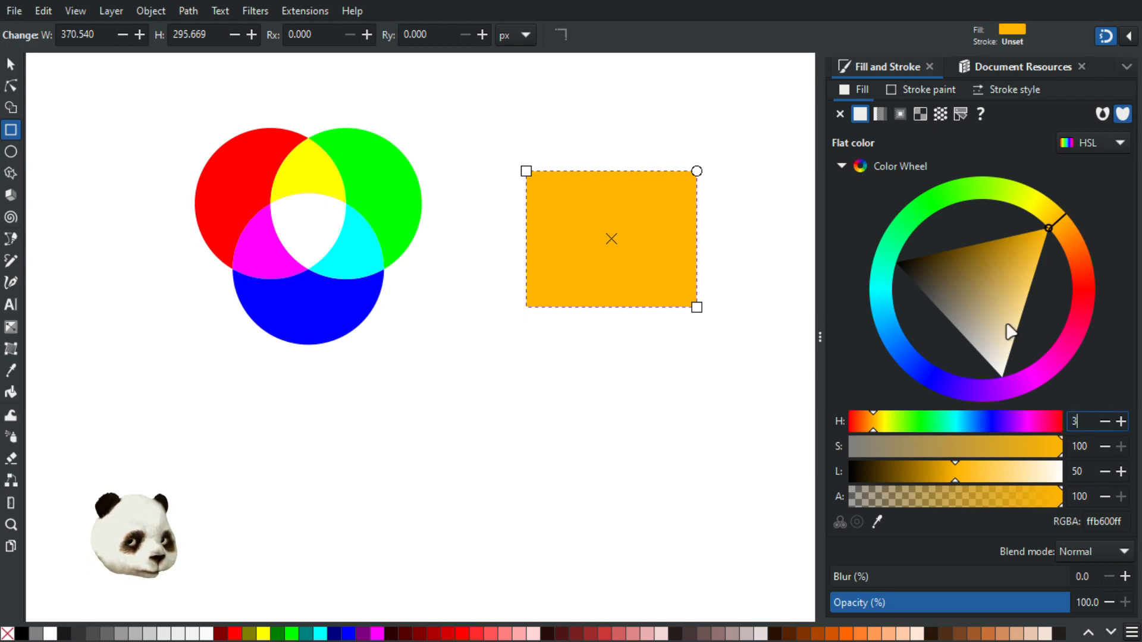
pyautogui.write('30')
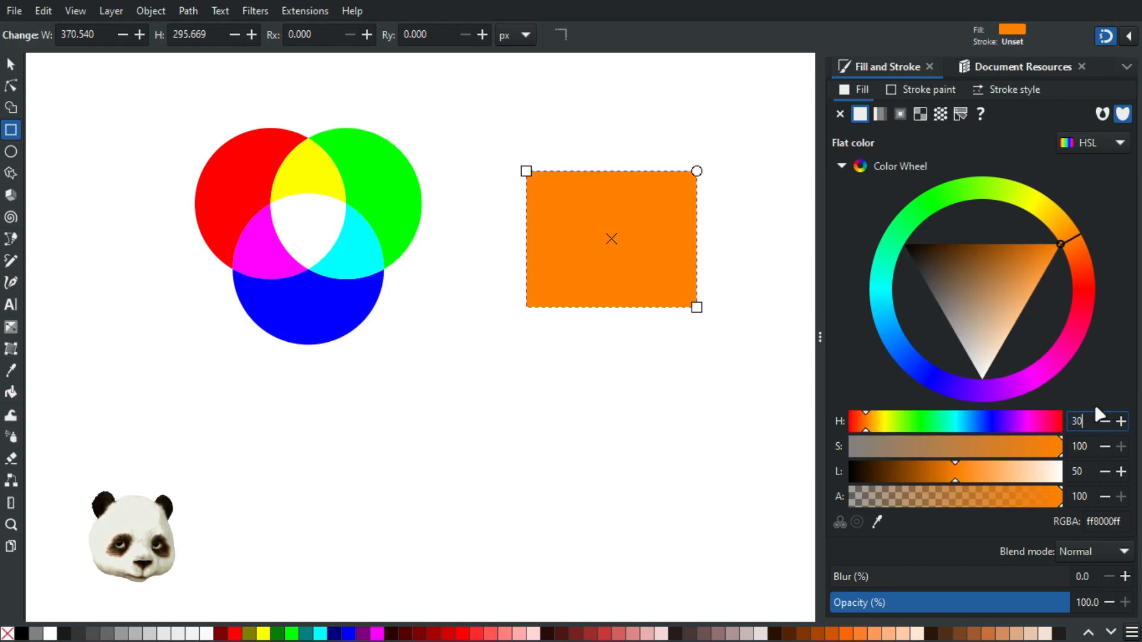
# Try hues 45 and 60 on the rectangle, then sweep it through lime green and violet
pyautogui.moveTo(1081, 421); pyautogui.dragTo(1065, 424)
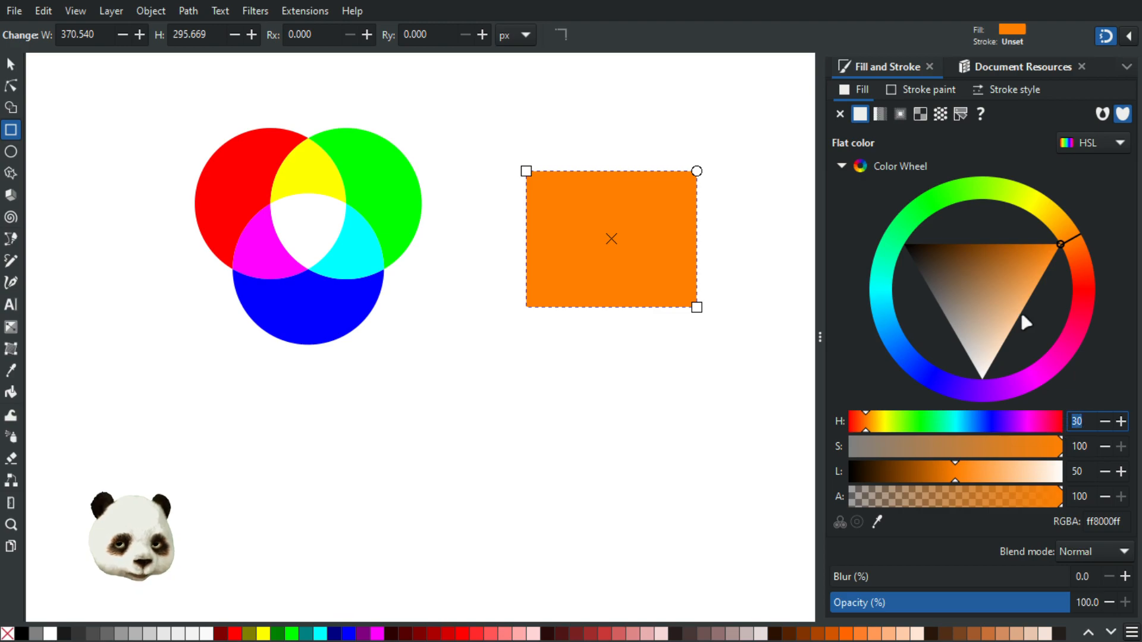
pyautogui.press('Return')
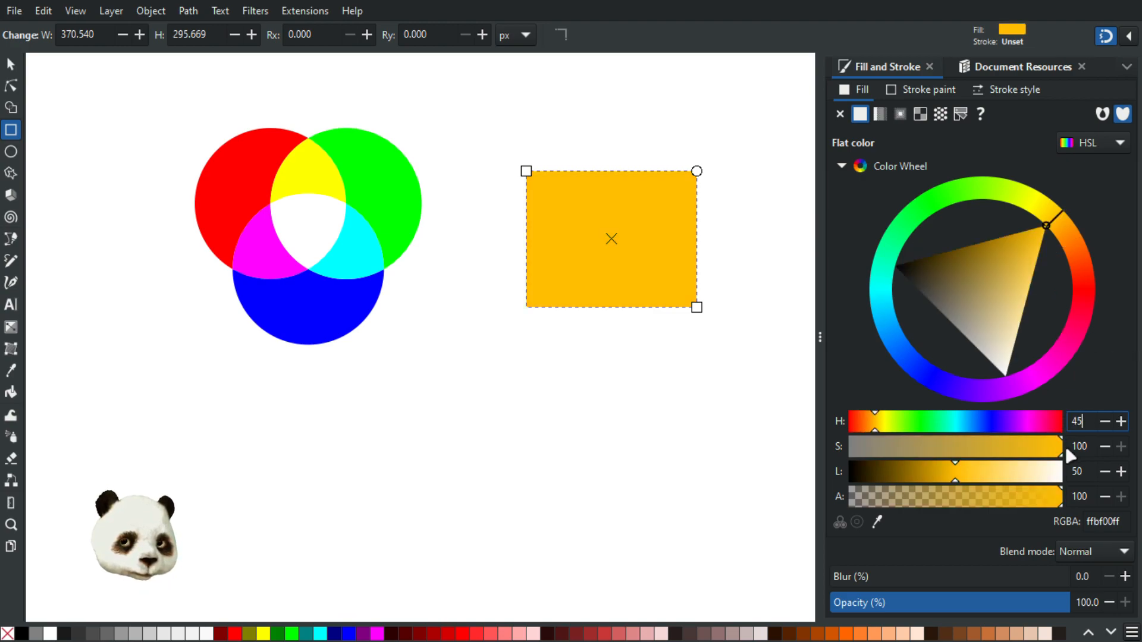
pyautogui.moveTo(1090, 422); pyautogui.dragTo(1067, 421)
pyautogui.write('60')
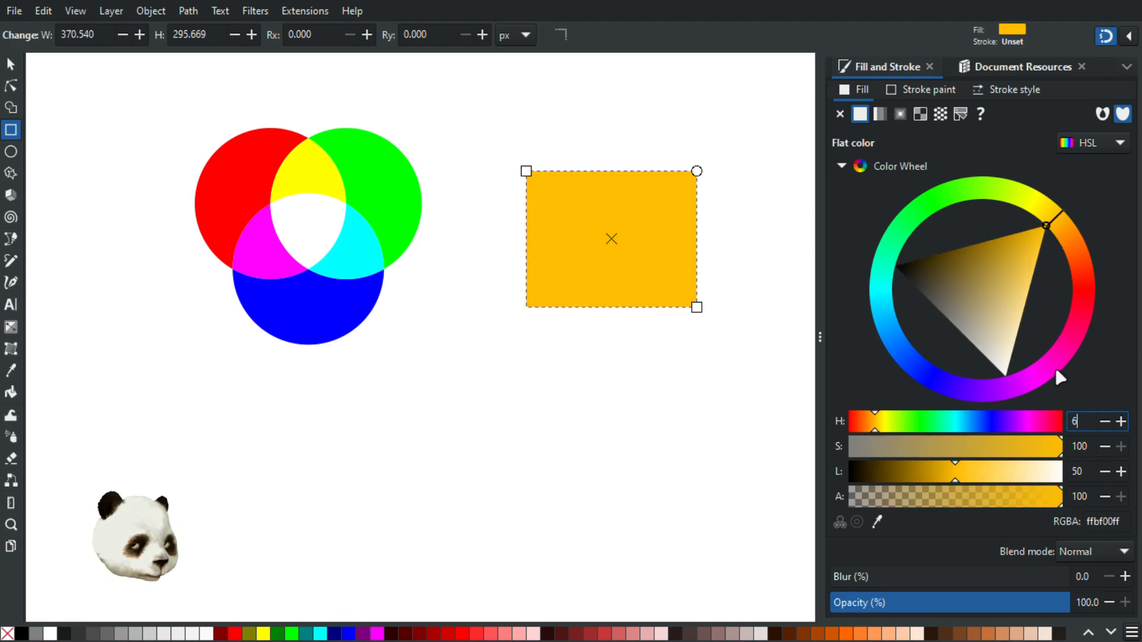
pyautogui.press('Return')
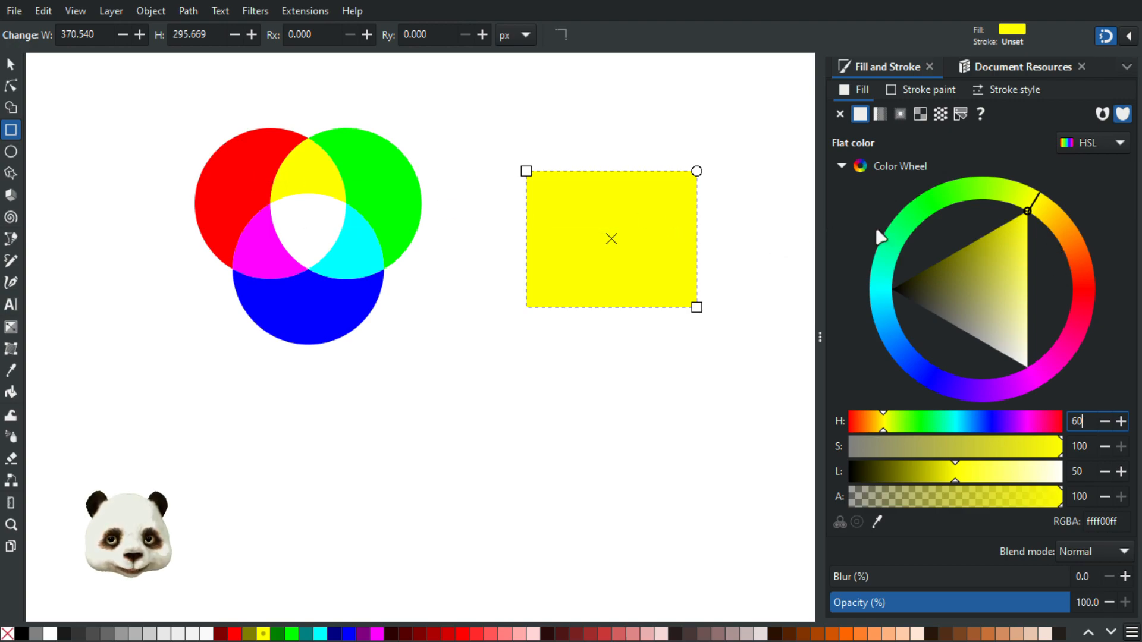
pyautogui.moveTo(1035, 201)
pyautogui.mouseDown()
pyautogui.moveTo(969, 197)
pyautogui.moveTo(900, 246)
pyautogui.moveTo(1012, 186)
pyautogui.moveTo(892, 240)
pyautogui.moveTo(884, 305)
pyautogui.moveTo(902, 344)
pyautogui.mouseUp()
pyautogui.moveTo(910, 371); pyautogui.dragTo(1126, 305)
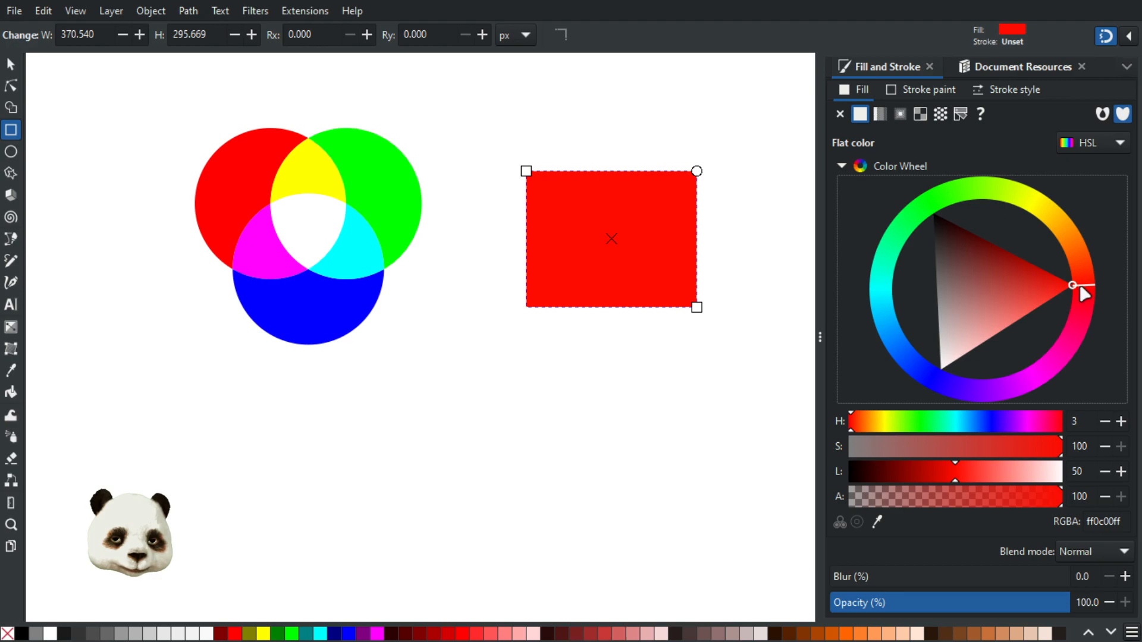
# Set the rectangle's hue to 0 for pure red
pyautogui.click(1075, 421)
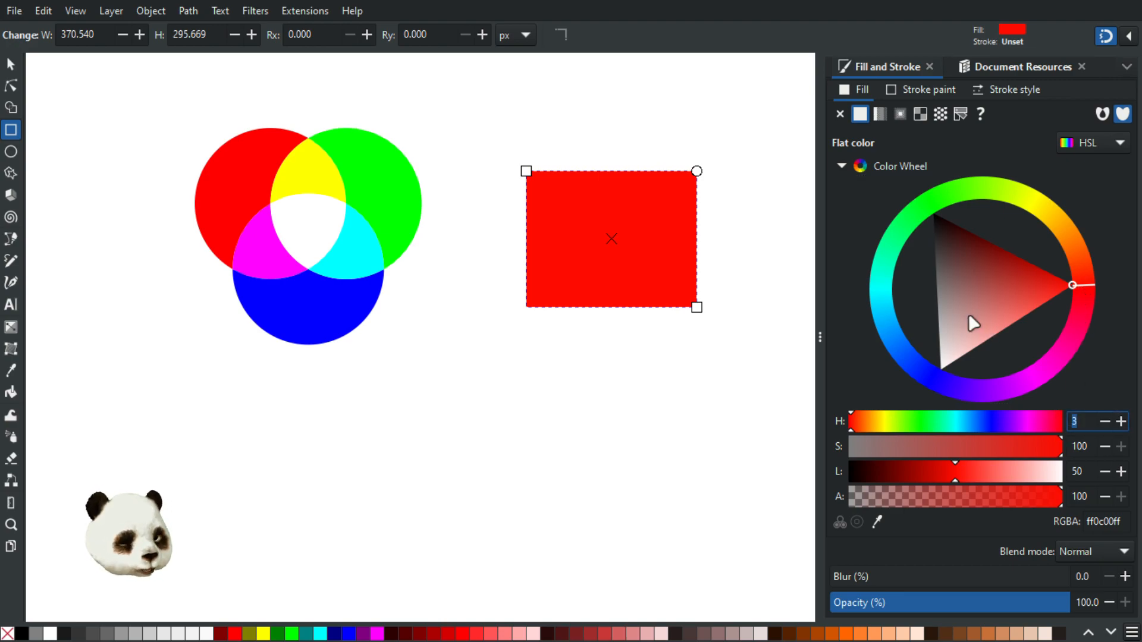
pyautogui.write('0')
pyautogui.press('Return')
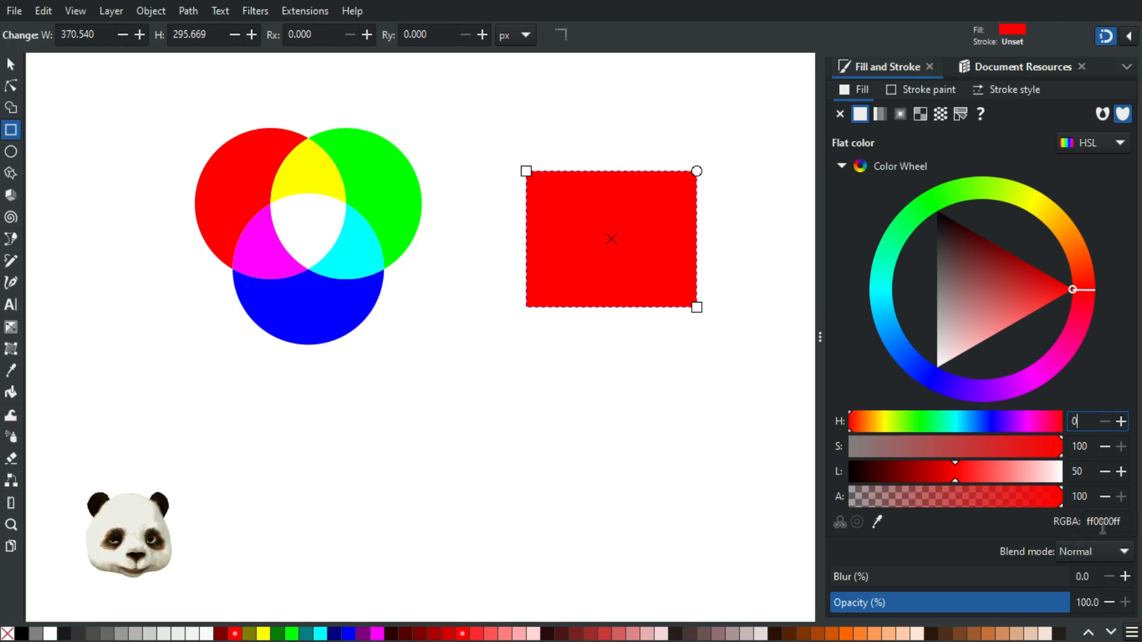
# View the red fill as RGB hex ff0000ff, then in HSL and HSV (hue 0, saturation 100, value 100)
pyautogui.click(1111, 143)
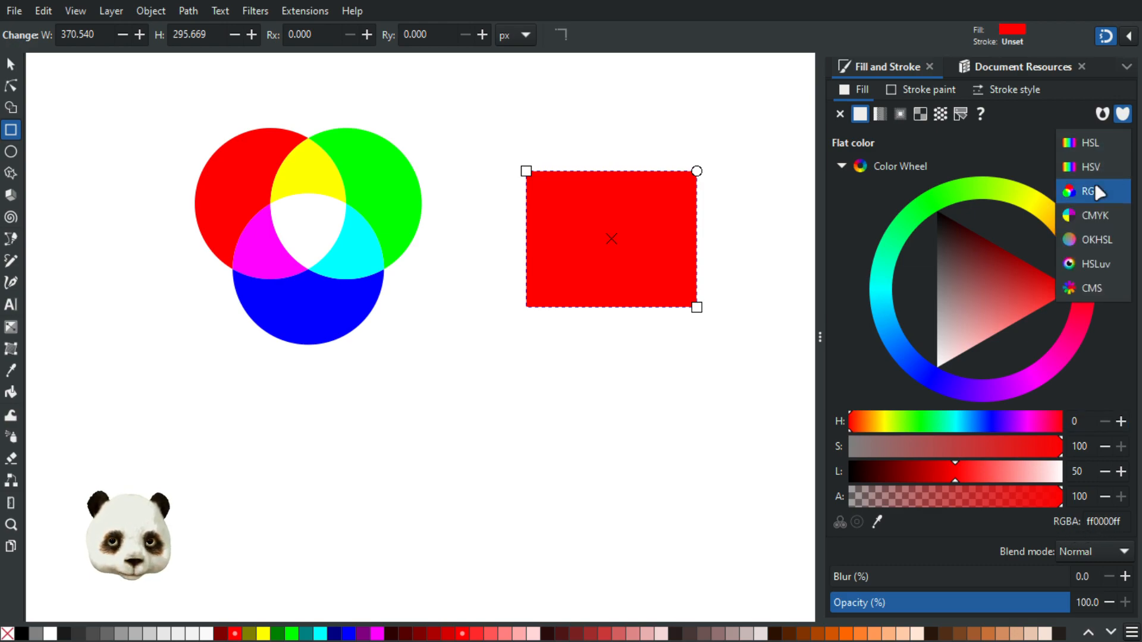
pyautogui.click(1094, 190)
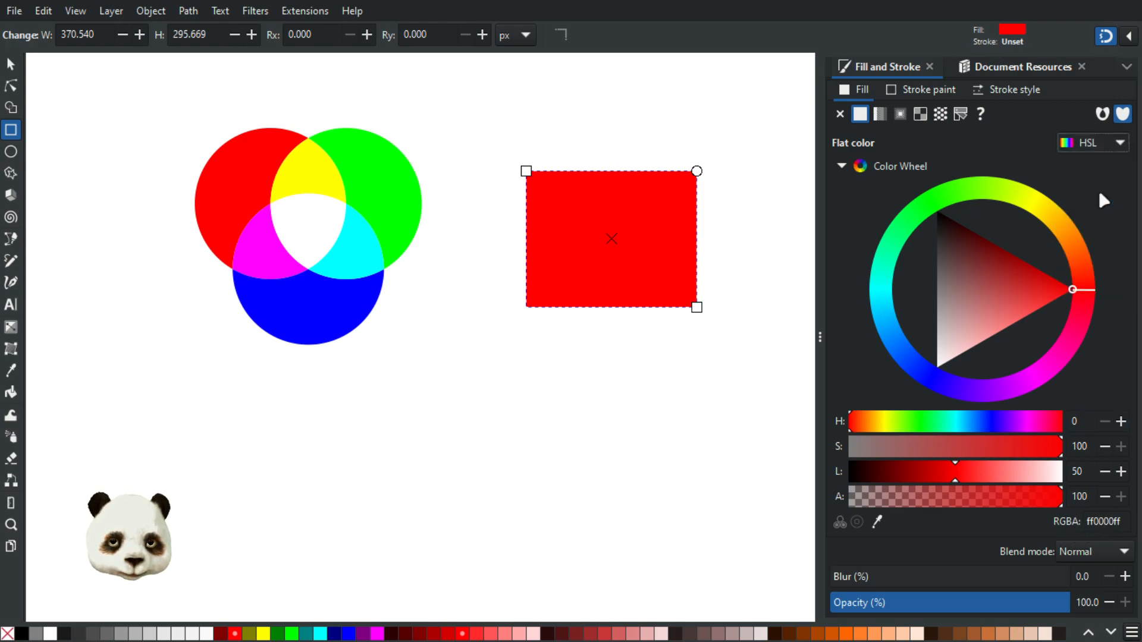
pyautogui.click(1097, 138)
pyautogui.click(1072, 269)
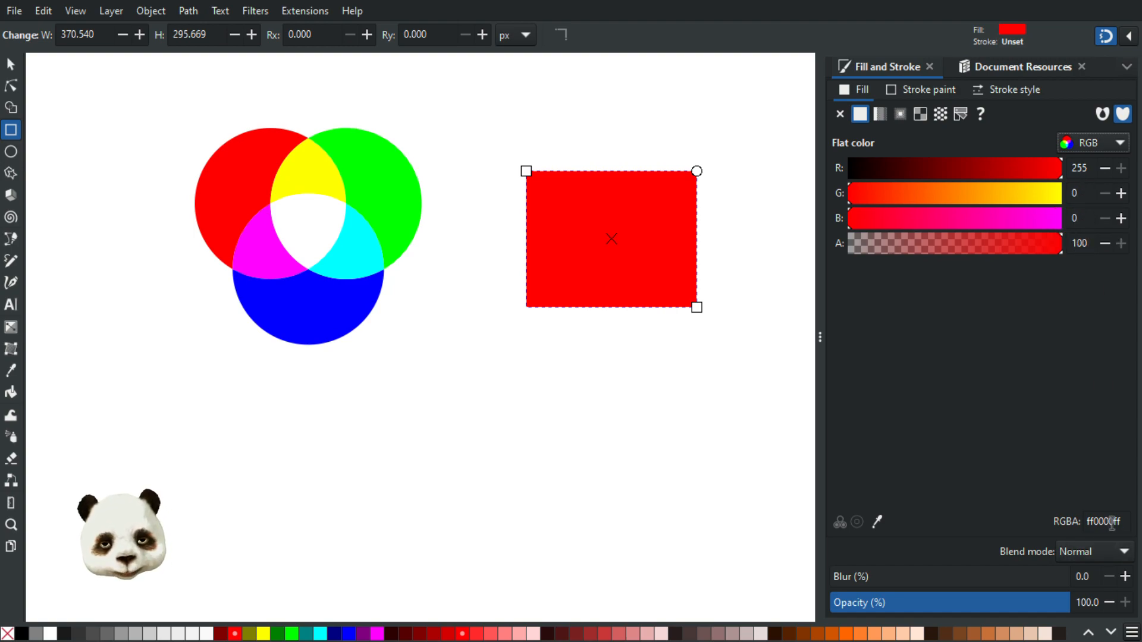
pyautogui.moveTo(1110, 524); pyautogui.dragTo(1066, 522)
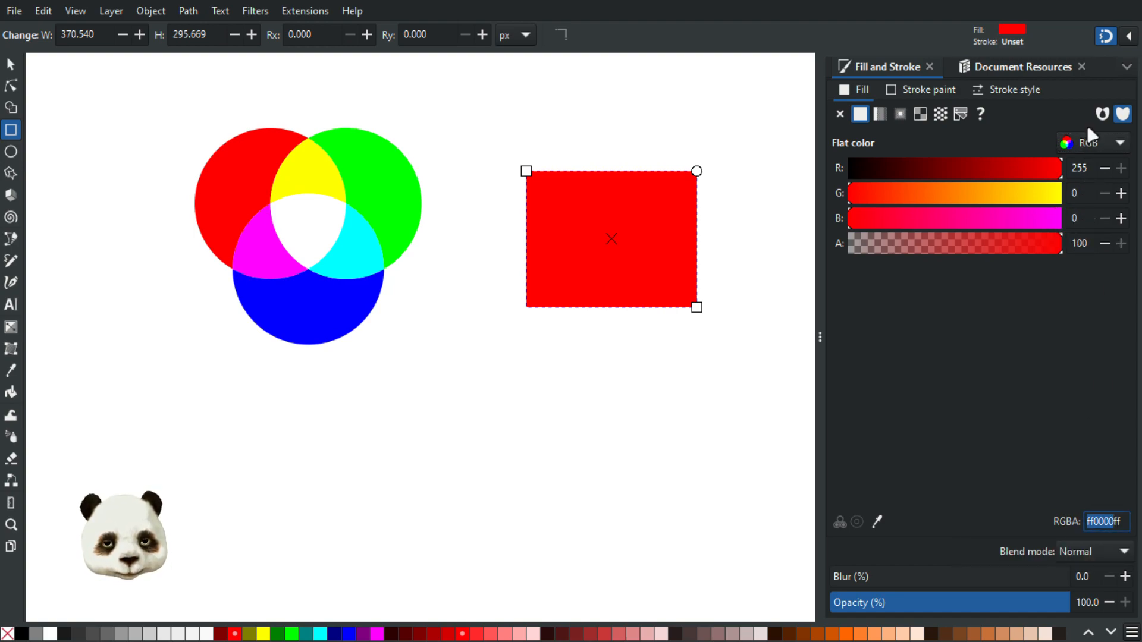
pyautogui.click(1093, 145)
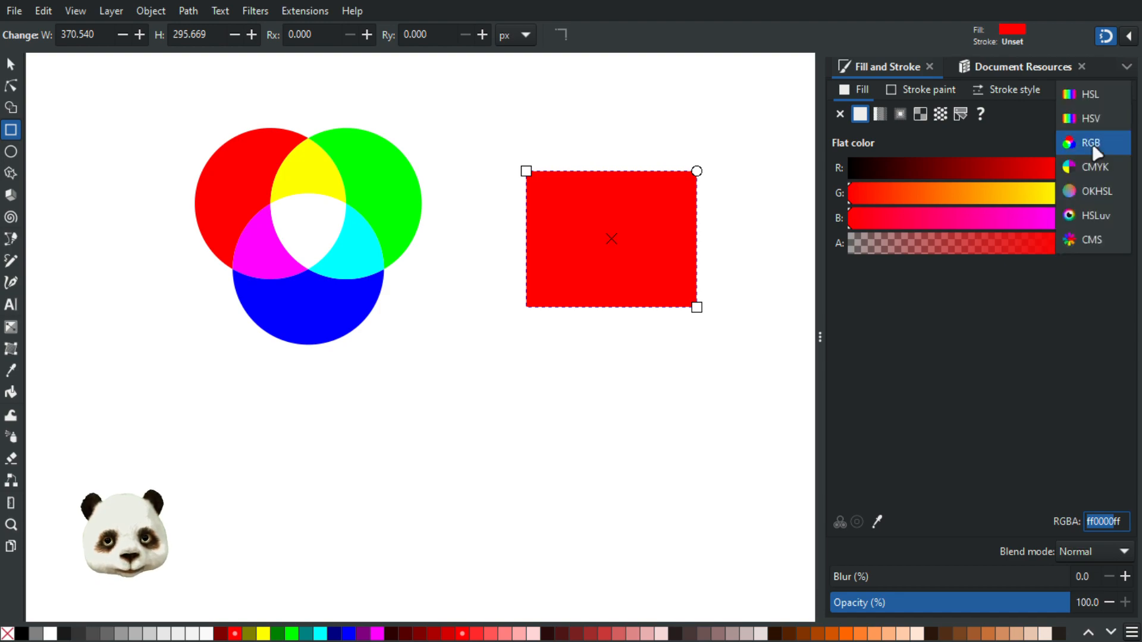
pyautogui.click(1098, 92)
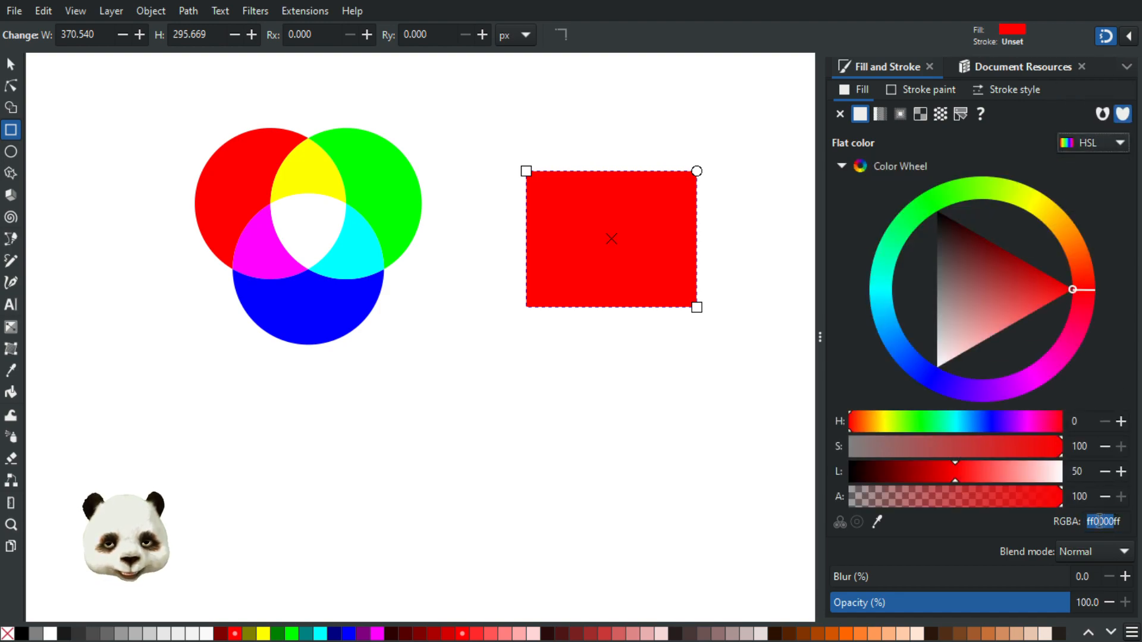
pyautogui.click(1100, 142)
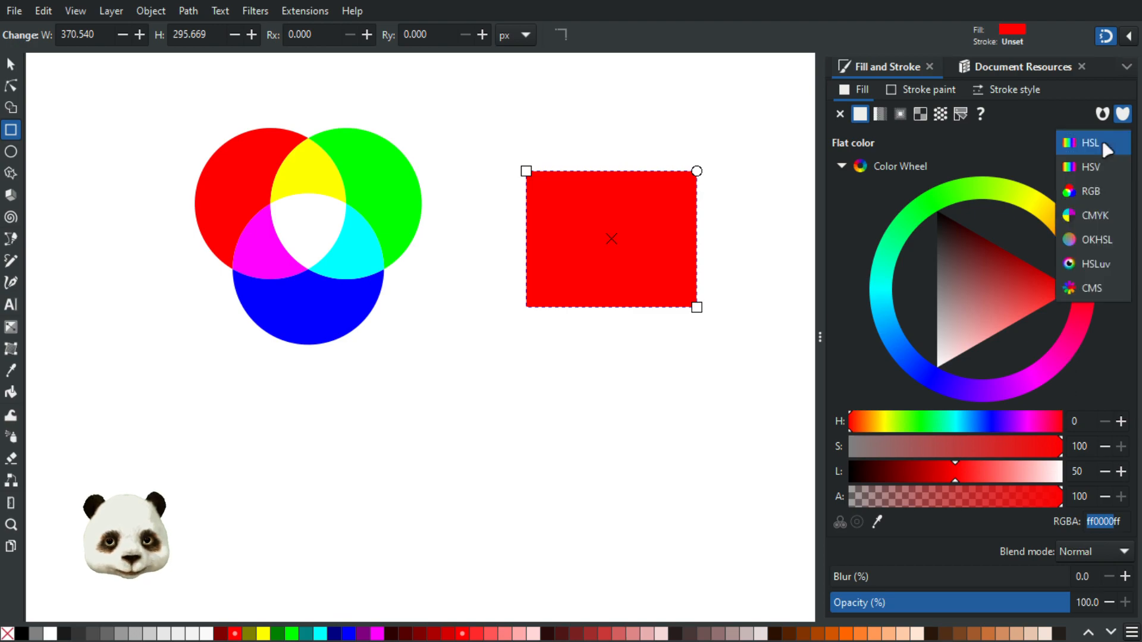
pyautogui.click(1093, 166)
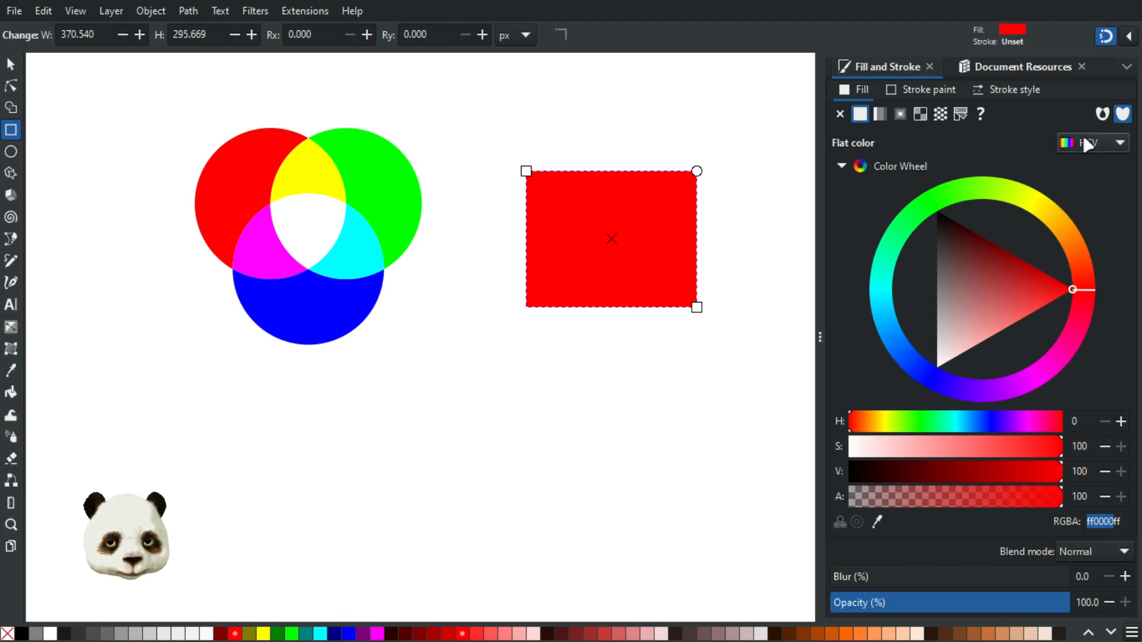
pyautogui.click(1086, 141)
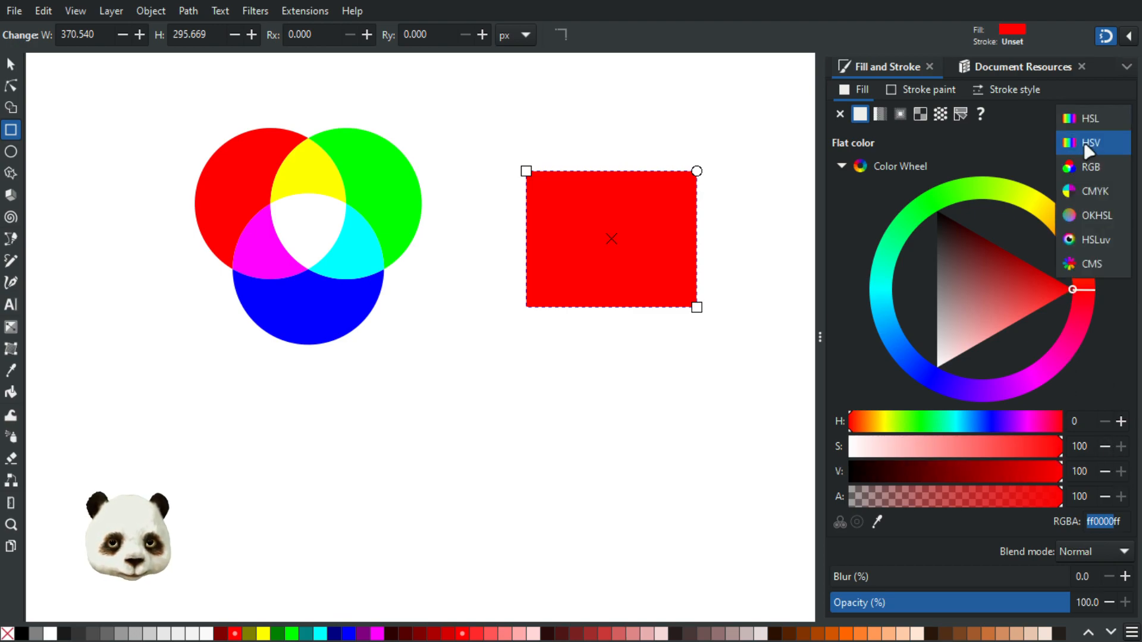
# Switch the fill to CMYK and adjust the cyan, magenta, yellow and black amounts toward a brown
pyautogui.click(1099, 190)
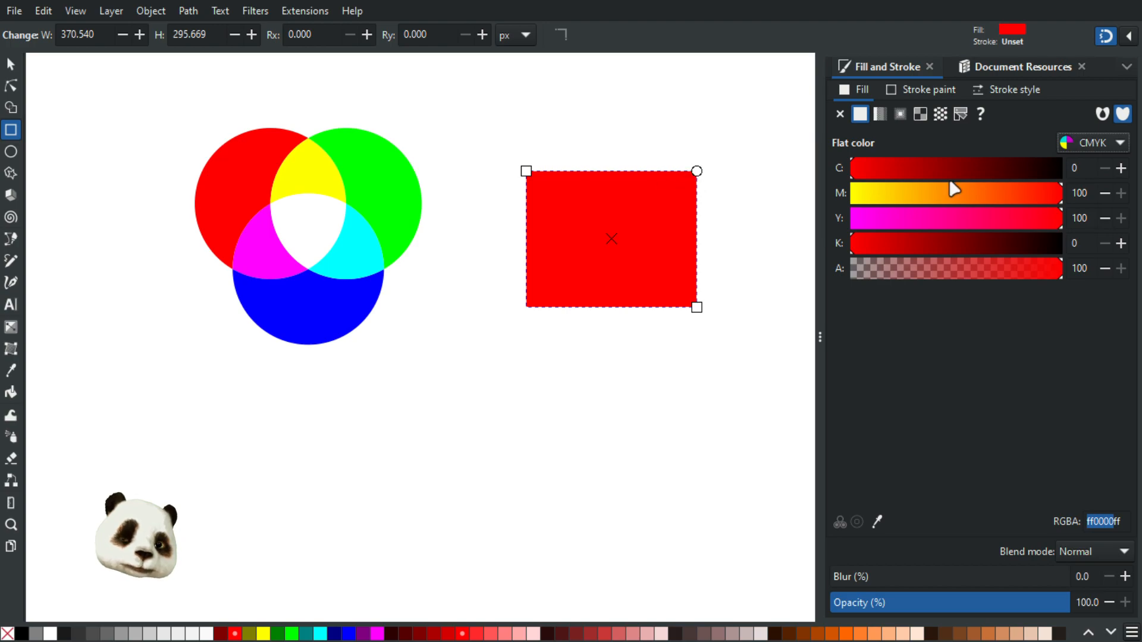
pyautogui.click(916, 170)
pyautogui.click(951, 194)
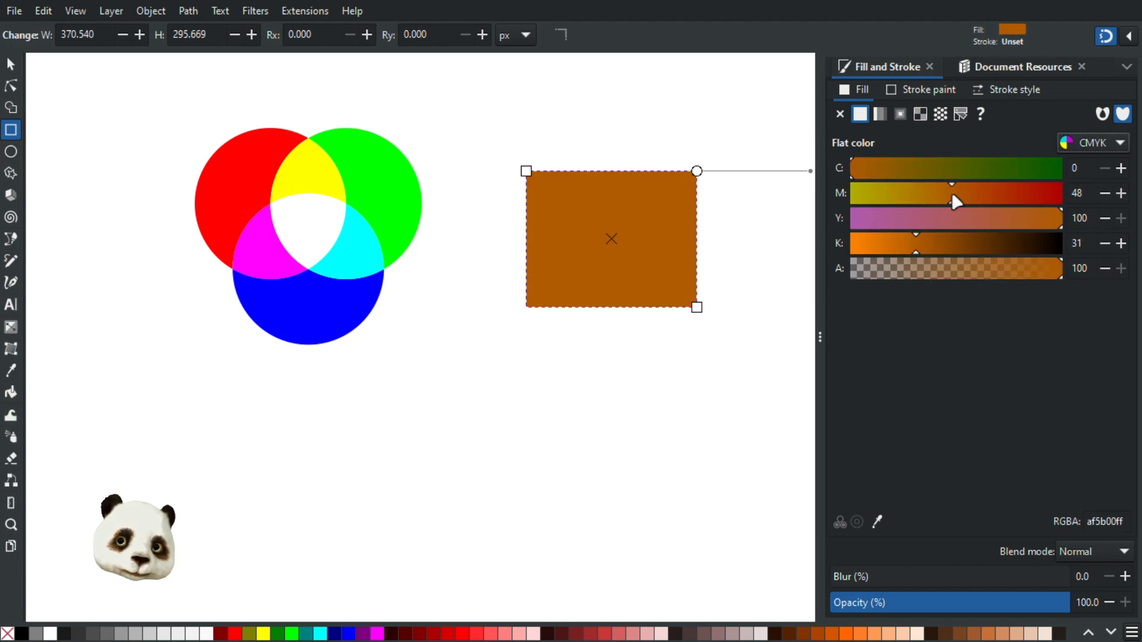
pyautogui.click(975, 220)
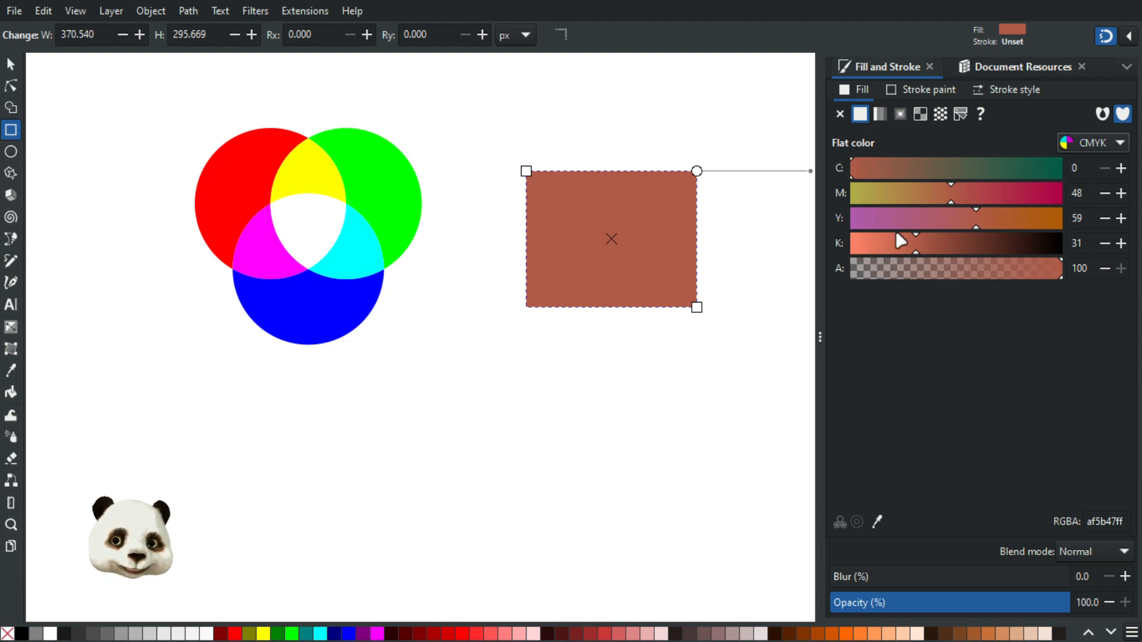
pyautogui.moveTo(919, 248)
pyautogui.mouseDown()
pyautogui.moveTo(936, 246)
pyautogui.moveTo(925, 251)
pyautogui.mouseUp()
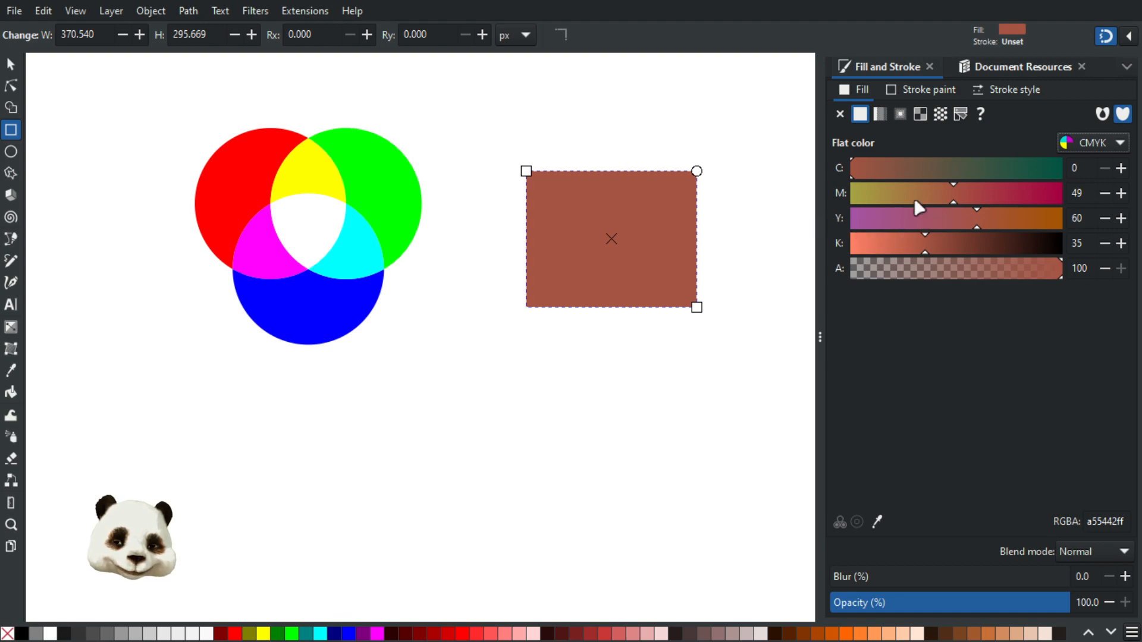
pyautogui.moveTo(882, 168)
pyautogui.mouseDown()
pyautogui.moveTo(961, 168)
pyautogui.moveTo(898, 170)
pyautogui.moveTo(908, 193)
pyautogui.moveTo(918, 193)
pyautogui.moveTo(902, 173)
pyautogui.mouseUp()
pyautogui.moveTo(896, 219); pyautogui.dragTo(928, 243)
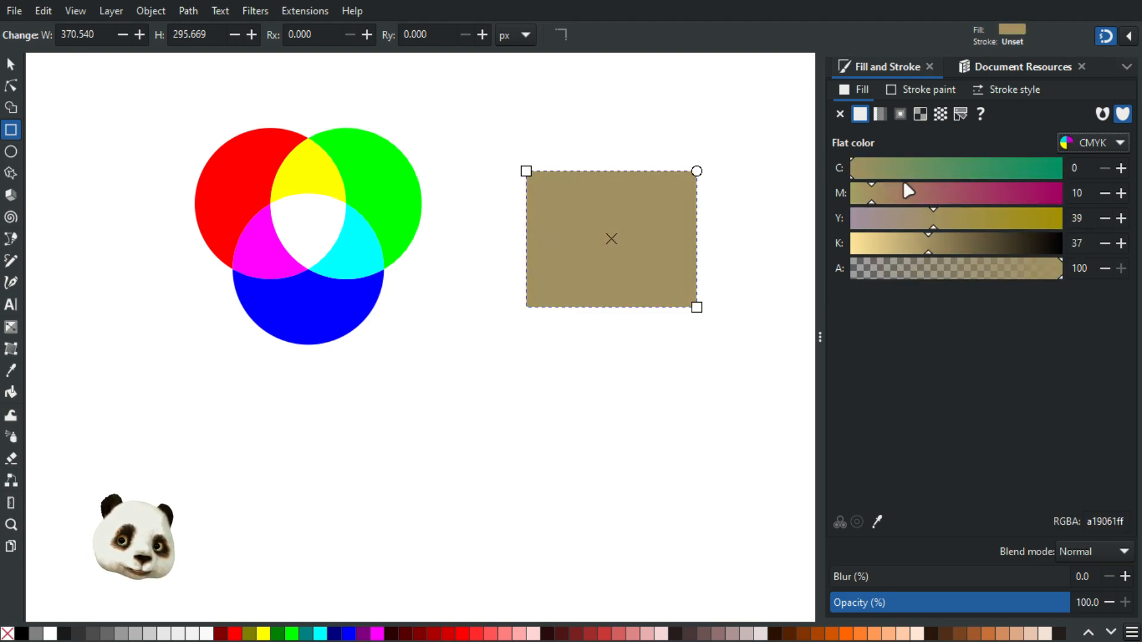
pyautogui.moveTo(883, 197); pyautogui.dragTo(929, 248)
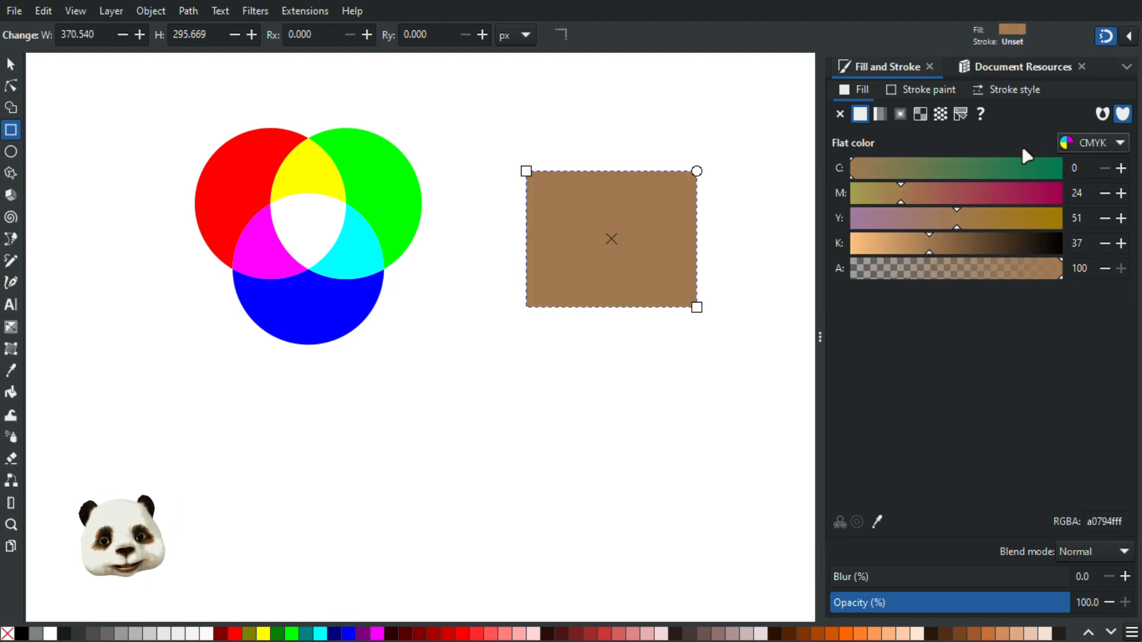
# Drag the brown fill colour swatch out across the canvas and back
pyautogui.moveTo(974, 250)
pyautogui.mouseDown()
pyautogui.moveTo(694, 214)
pyautogui.moveTo(619, 169)
pyautogui.moveTo(790, 330)
pyautogui.moveTo(977, 233)
pyautogui.mouseUp()
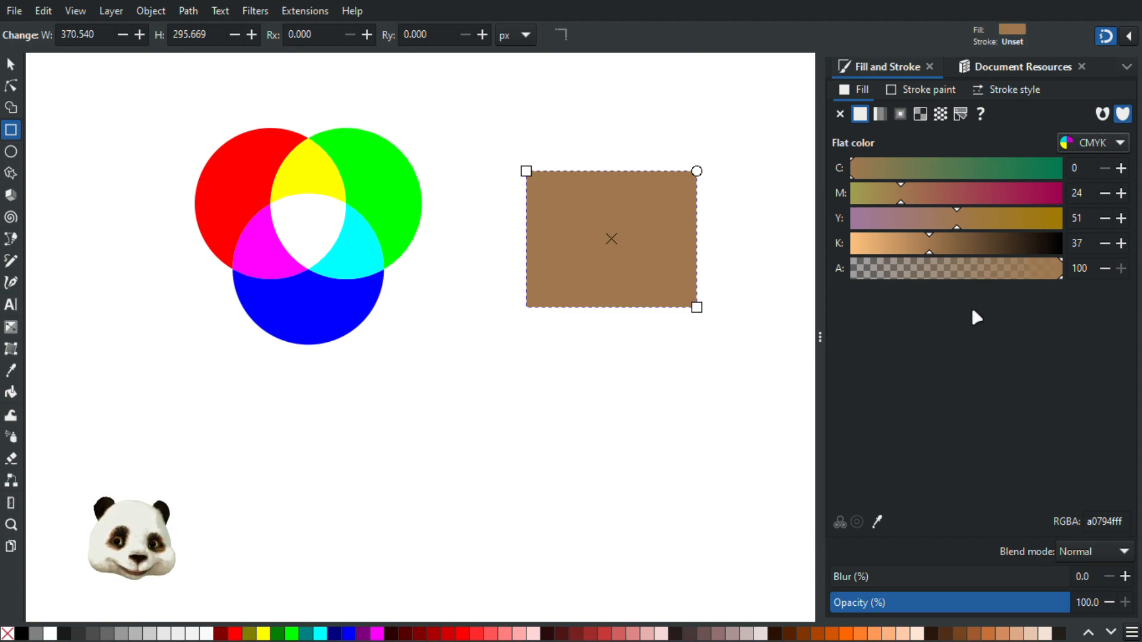
pyautogui.moveTo(982, 301); pyautogui.dragTo(430, 318)
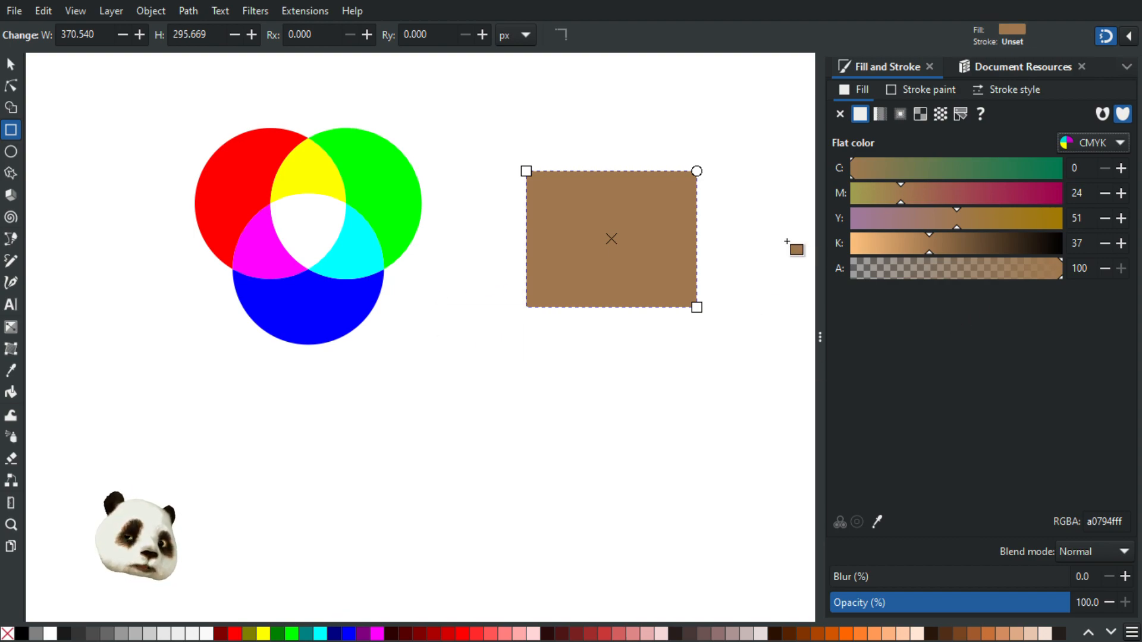
pyautogui.moveTo(856, 232); pyautogui.dragTo(600, 143)
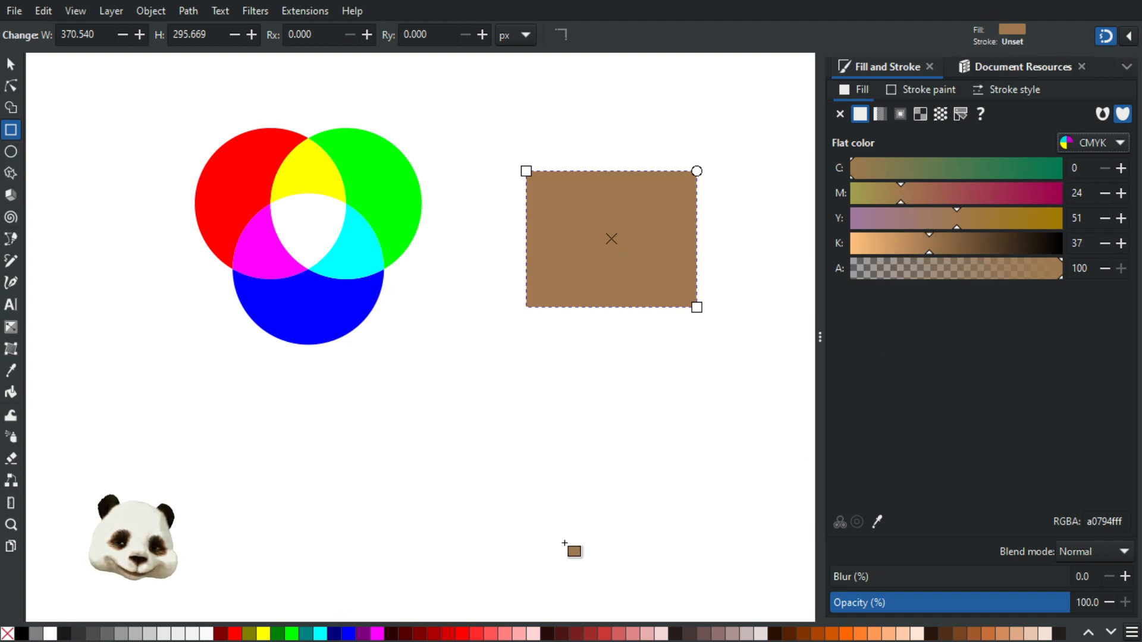
# Set the rectangle's inks to cyan 0, magenta 22, yellow 22, black 35 for dusty pink
pyautogui.moveTo(897, 169); pyautogui.dragTo(922, 168)
pyautogui.moveTo(914, 216); pyautogui.dragTo(948, 192)
pyautogui.click(952, 169)
pyautogui.click(959, 218)
pyautogui.click(943, 194)
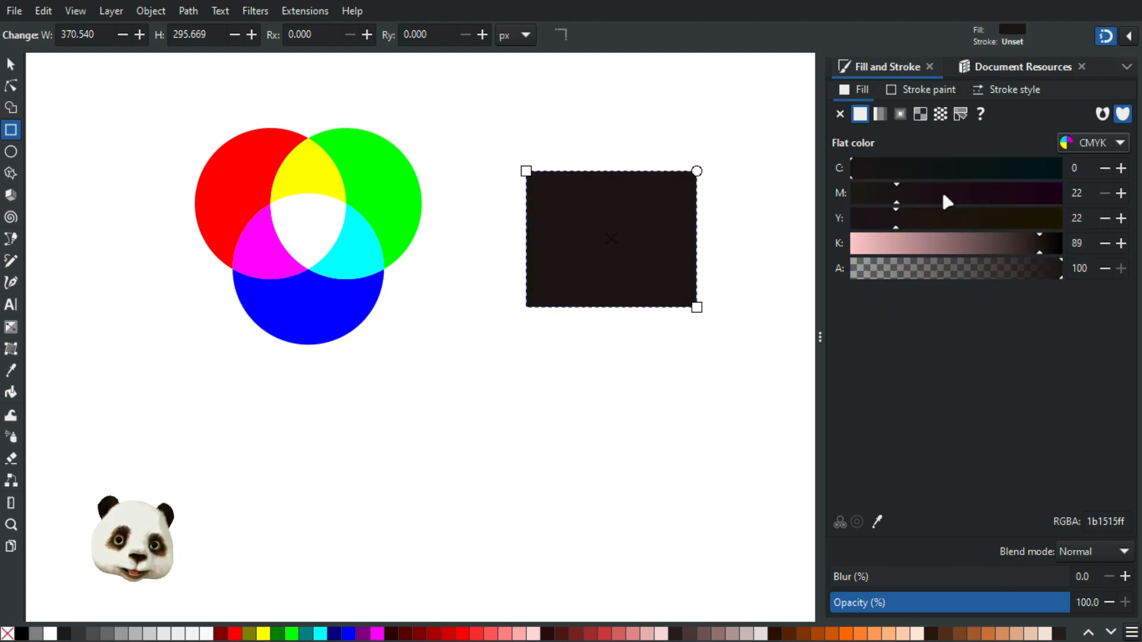
pyautogui.click(1111, 146)
pyautogui.click(913, 238)
pyautogui.click(923, 244)
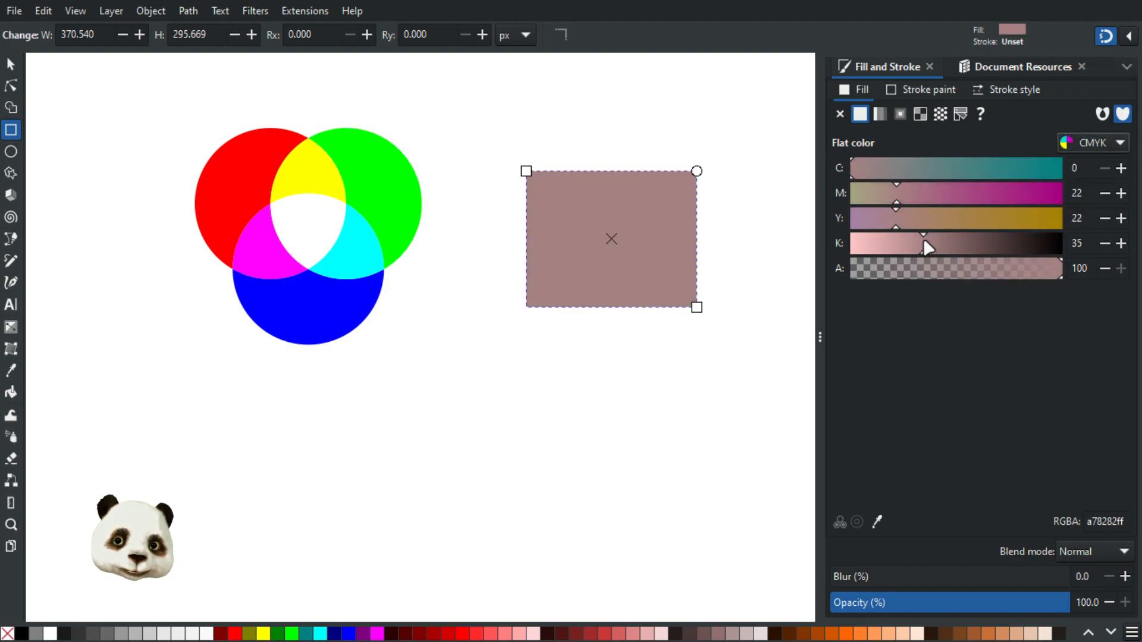
# Compare the dusty pink in HSL, then return the fill editor to CMYK
pyautogui.click(1081, 150)
pyautogui.click(1092, 70)
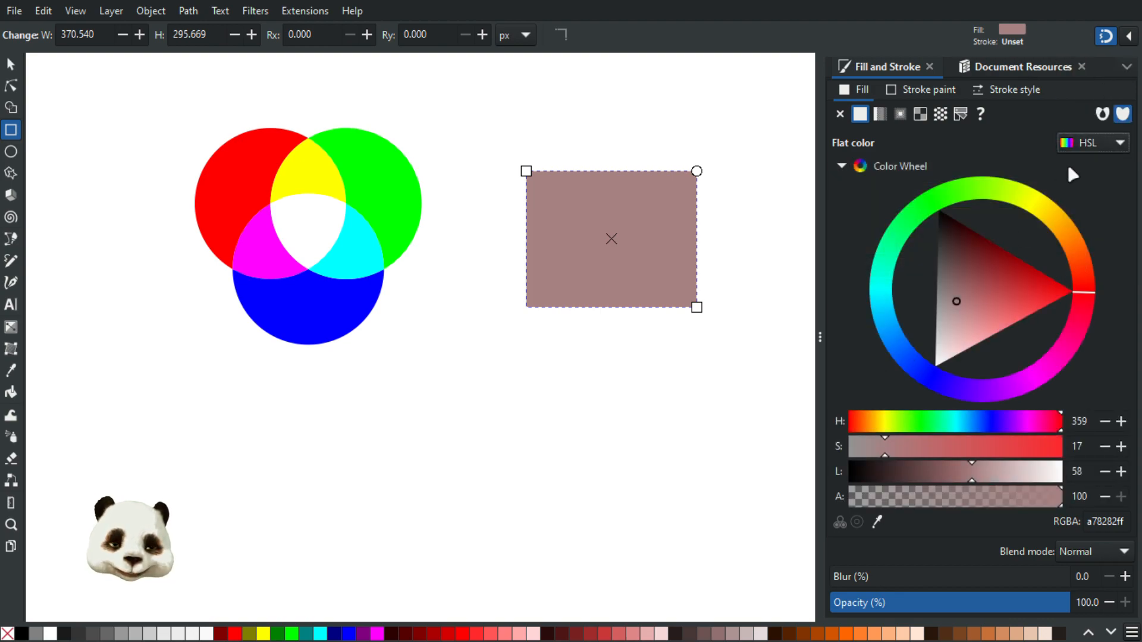
pyautogui.click(1090, 153)
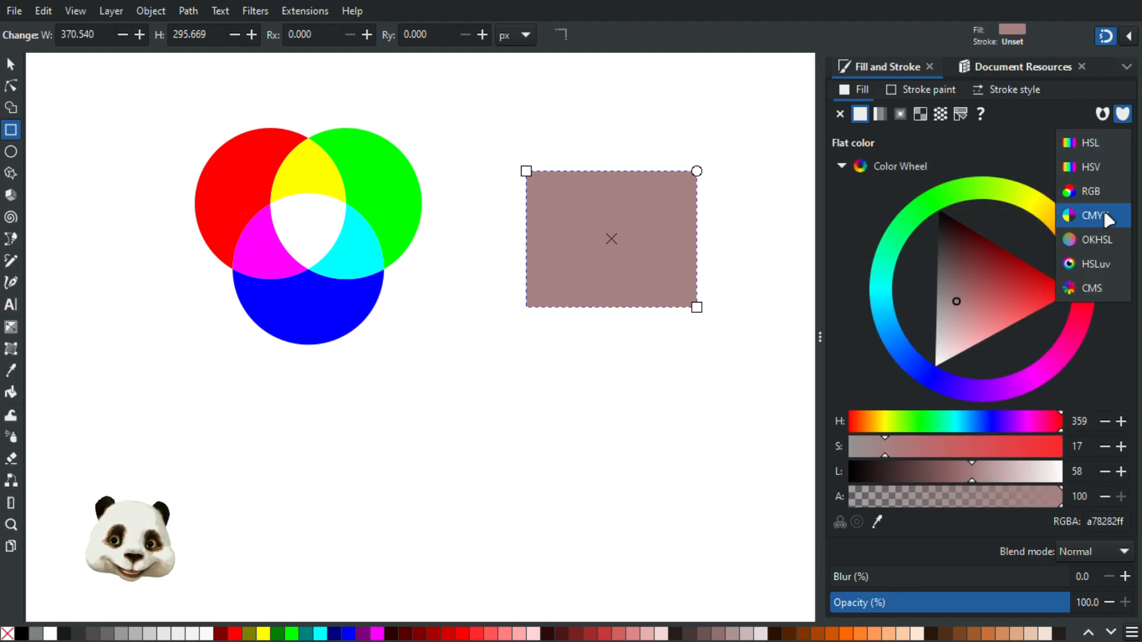
pyautogui.click(1102, 209)
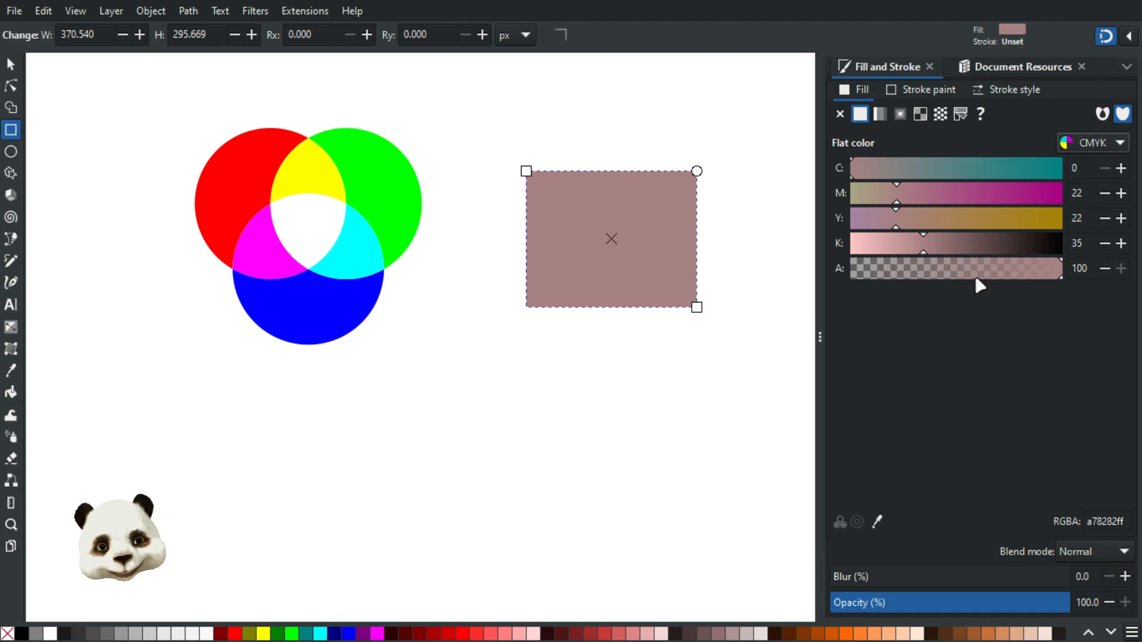
pyautogui.click(1102, 145)
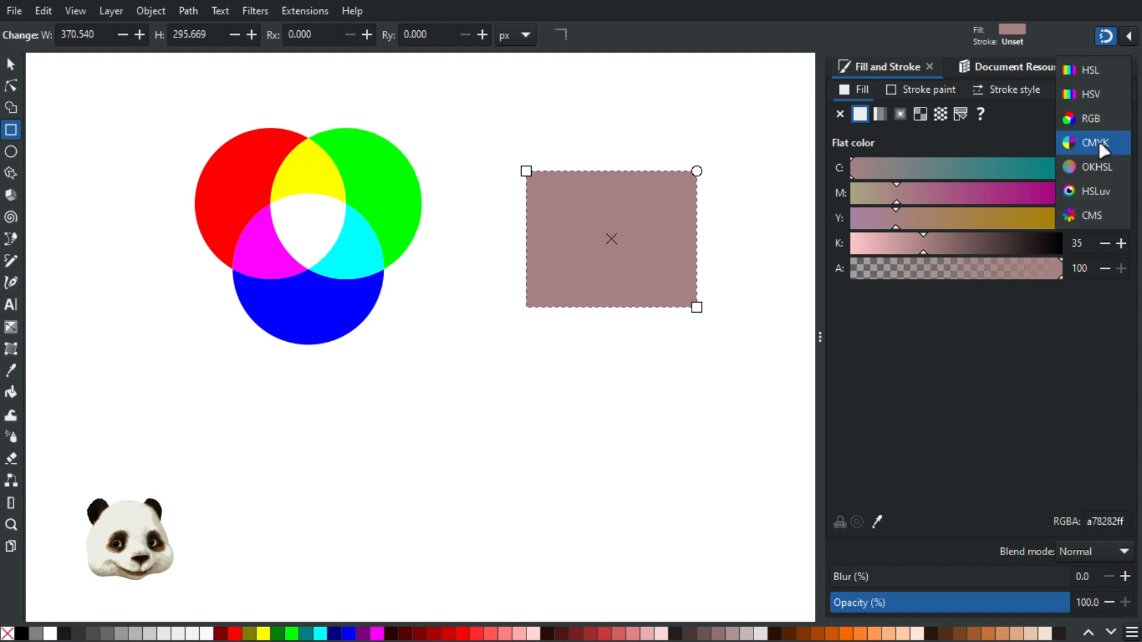
# In HSLuv, move the fill to purple a55aac: hue 303, saturation 54, lightness lowered to 50
pyautogui.click(1097, 190)
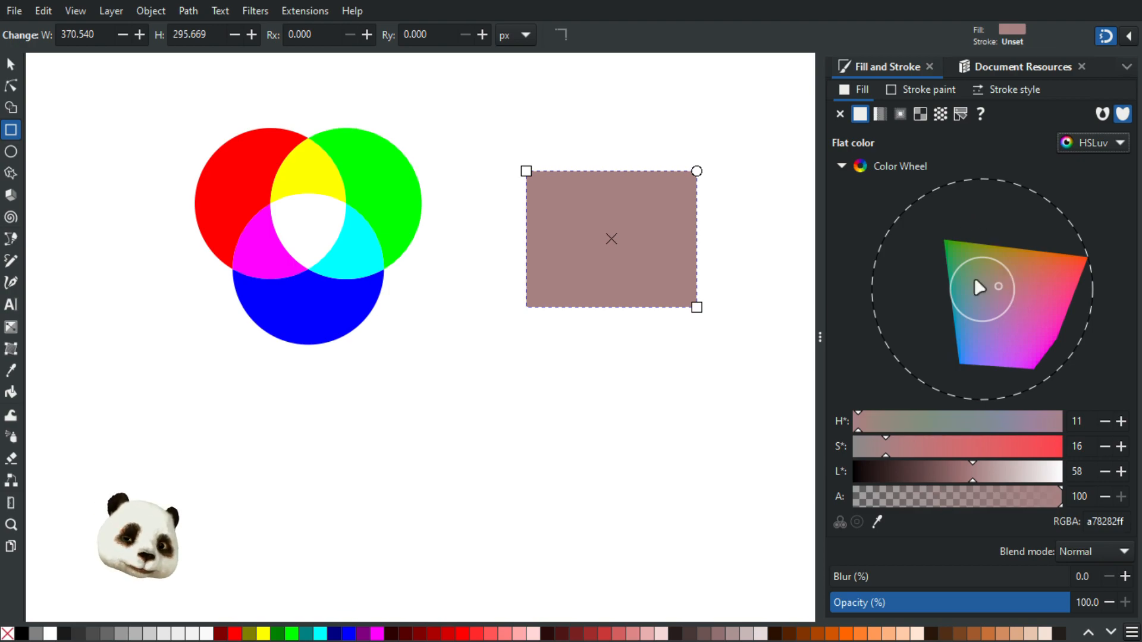
pyautogui.moveTo(1010, 289)
pyautogui.mouseDown()
pyautogui.moveTo(1040, 291)
pyautogui.moveTo(1029, 316)
pyautogui.moveTo(1042, 282)
pyautogui.moveTo(1031, 300)
pyautogui.moveTo(1015, 283)
pyautogui.moveTo(1015, 316)
pyautogui.moveTo(1045, 293)
pyautogui.moveTo(1014, 310)
pyautogui.moveTo(946, 291)
pyautogui.moveTo(1042, 298)
pyautogui.moveTo(1013, 309)
pyautogui.mouseUp()
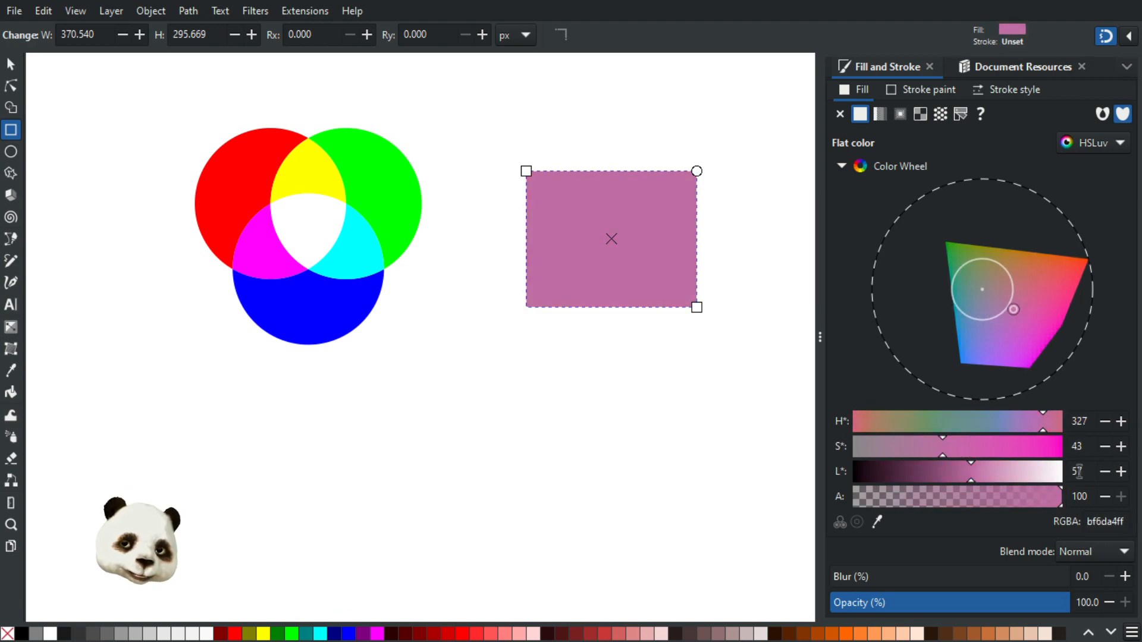
pyautogui.moveTo(1007, 260)
pyautogui.mouseDown()
pyautogui.moveTo(957, 254)
pyautogui.moveTo(1024, 277)
pyautogui.moveTo(974, 356)
pyautogui.moveTo(1066, 286)
pyautogui.moveTo(1027, 320)
pyautogui.moveTo(887, 315)
pyautogui.moveTo(964, 283)
pyautogui.moveTo(972, 265)
pyautogui.moveTo(969, 362)
pyautogui.moveTo(1064, 319)
pyautogui.moveTo(1000, 269)
pyautogui.moveTo(1014, 285)
pyautogui.moveTo(998, 317)
pyautogui.moveTo(976, 318)
pyautogui.moveTo(985, 253)
pyautogui.moveTo(1014, 306)
pyautogui.moveTo(999, 309)
pyautogui.moveTo(1008, 320)
pyautogui.mouseUp()
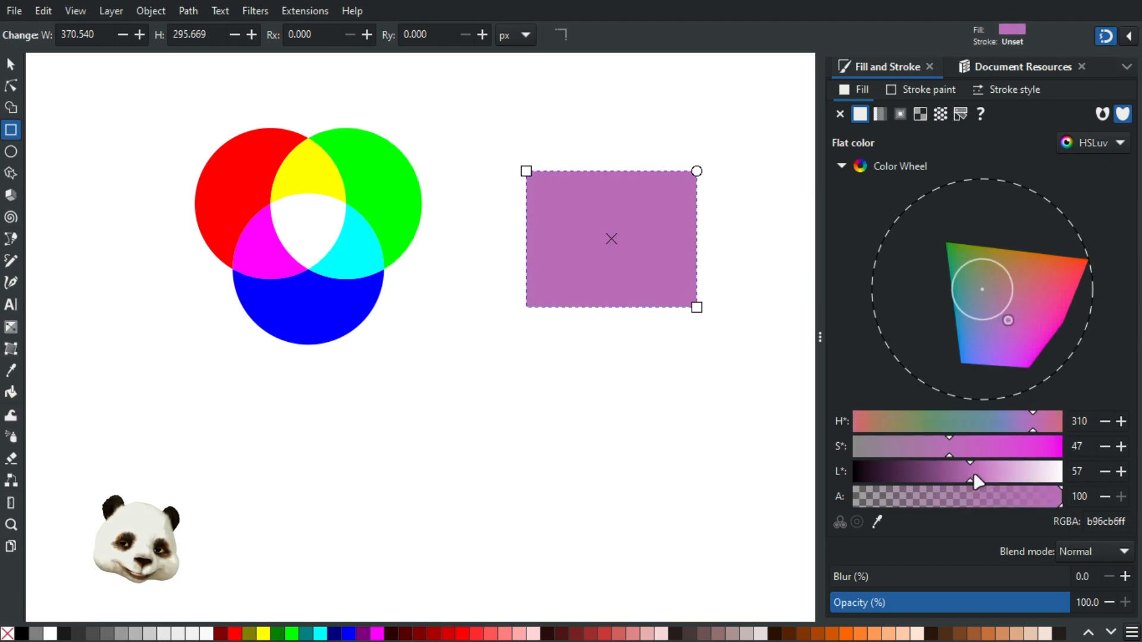
pyautogui.click(1104, 466)
pyautogui.click(1103, 466)
pyautogui.click(1104, 465)
pyautogui.click(1104, 465)
pyautogui.click(1103, 465)
pyautogui.click(1104, 465)
pyautogui.click(1104, 465)
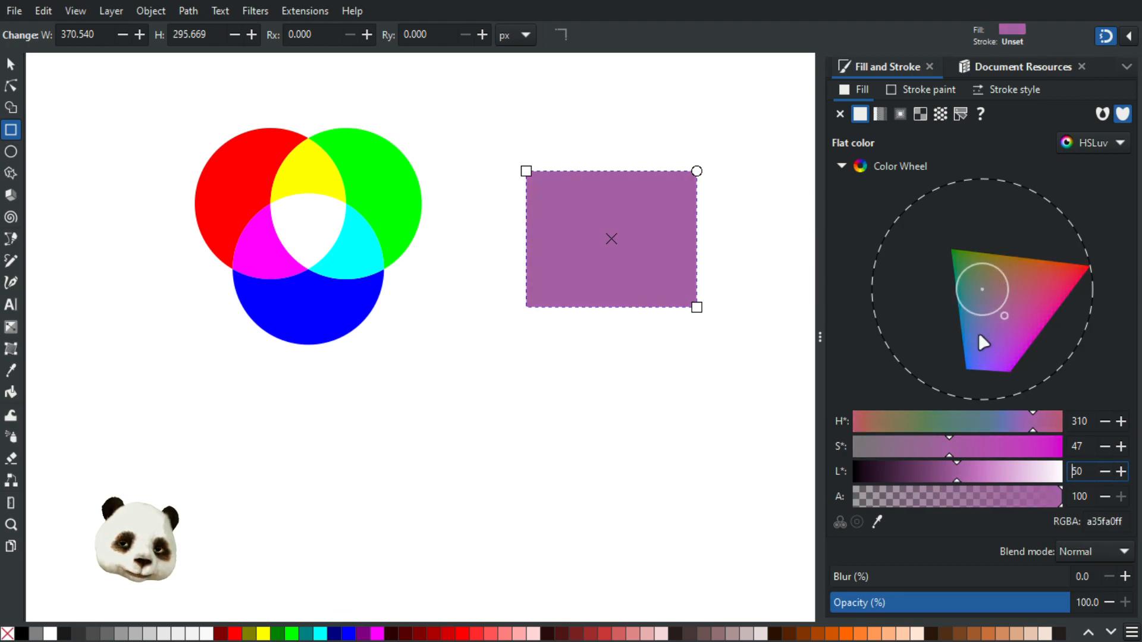
pyautogui.moveTo(1004, 313)
pyautogui.mouseDown()
pyautogui.moveTo(981, 276)
pyautogui.moveTo(1014, 323)
pyautogui.moveTo(1045, 290)
pyautogui.moveTo(991, 297)
pyautogui.moveTo(1004, 274)
pyautogui.moveTo(1041, 283)
pyautogui.moveTo(1029, 252)
pyautogui.moveTo(994, 236)
pyautogui.moveTo(1064, 238)
pyautogui.moveTo(938, 268)
pyautogui.moveTo(919, 315)
pyautogui.moveTo(899, 282)
pyautogui.moveTo(876, 276)
pyautogui.moveTo(872, 347)
pyautogui.moveTo(978, 416)
pyautogui.moveTo(1070, 322)
pyautogui.moveTo(980, 287)
pyautogui.moveTo(1012, 284)
pyautogui.moveTo(997, 308)
pyautogui.moveTo(938, 296)
pyautogui.moveTo(927, 274)
pyautogui.moveTo(1009, 332)
pyautogui.moveTo(1018, 269)
pyautogui.moveTo(1007, 341)
pyautogui.moveTo(997, 317)
pyautogui.moveTo(1013, 322)
pyautogui.moveTo(1023, 283)
pyautogui.moveTo(1022, 309)
pyautogui.moveTo(1005, 324)
pyautogui.mouseUp()
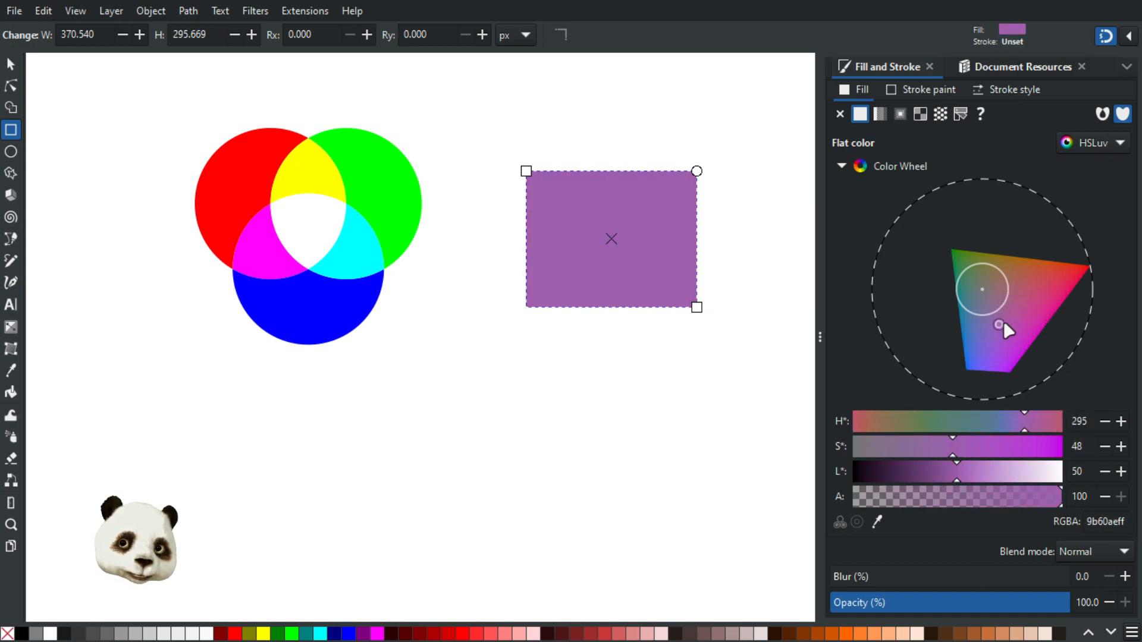
pyautogui.click(1110, 140)
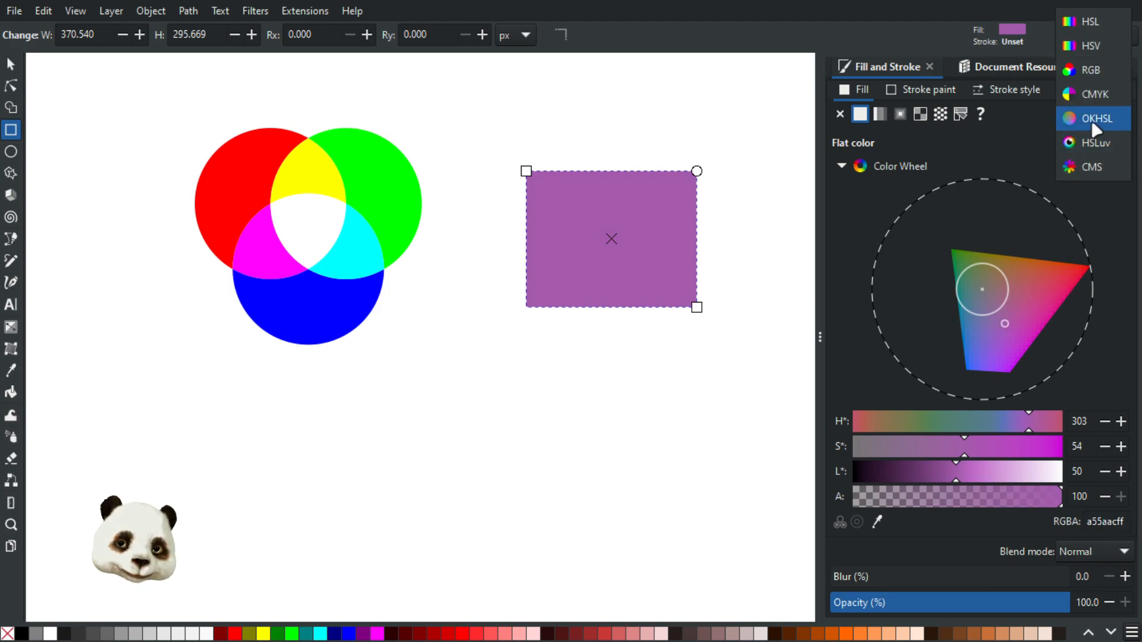
# Show the fill in OKHSL, look at Edit > Preferences, and activate the Dropper tool
pyautogui.click(1096, 119)
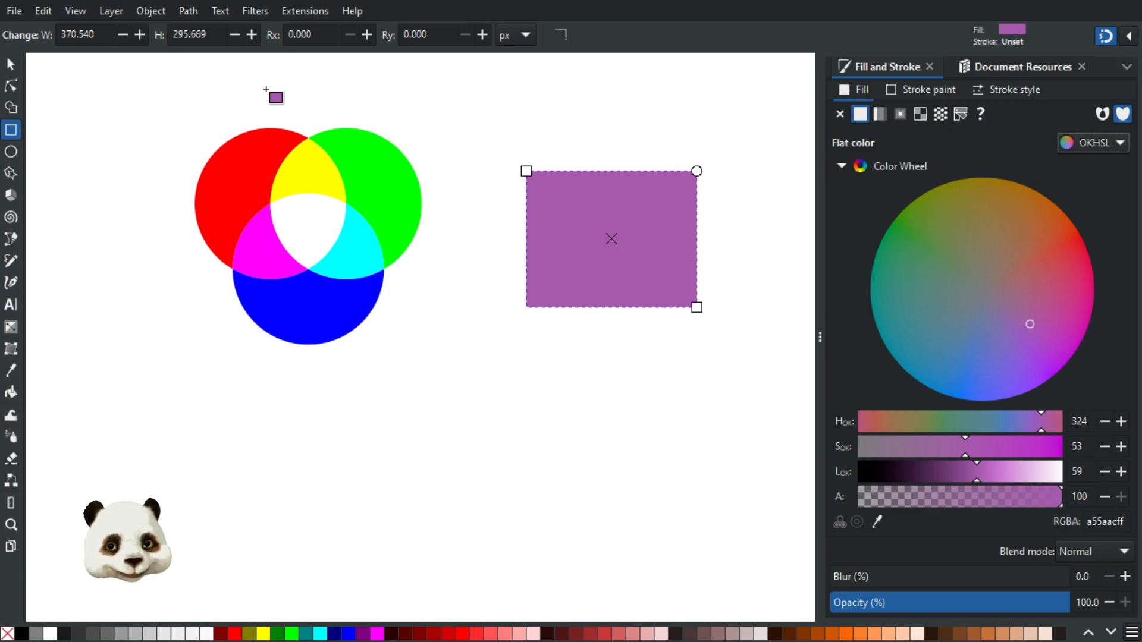
pyautogui.click(18, 12)
pyautogui.moveTo(43, 11)
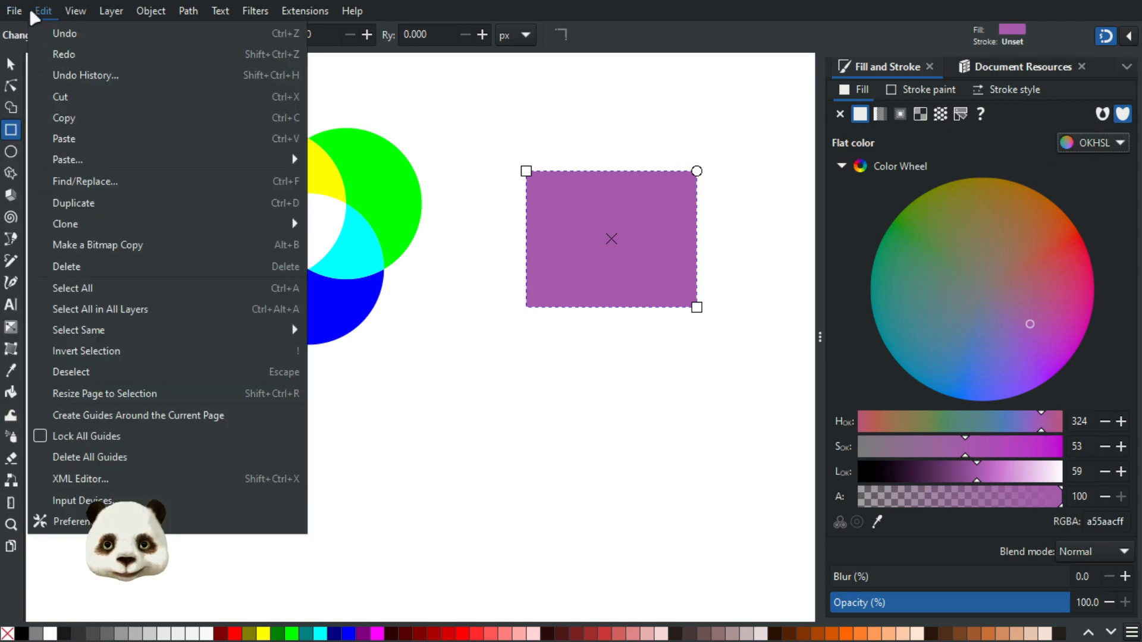
pyautogui.click(107, 522)
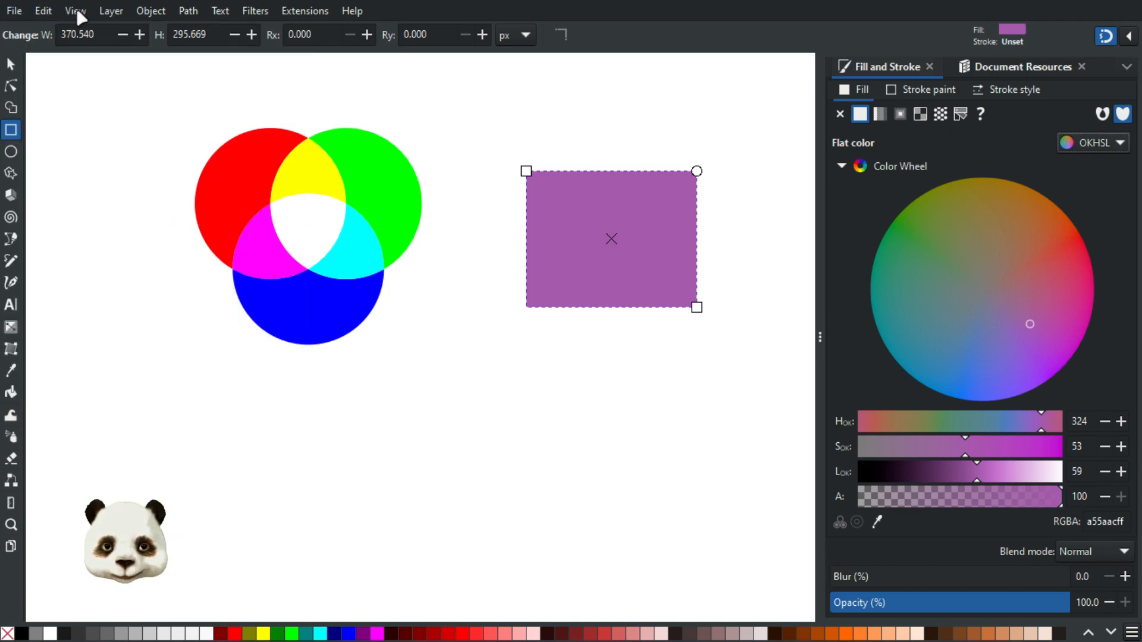
pyautogui.click(42, 11)
pyautogui.click(113, 518)
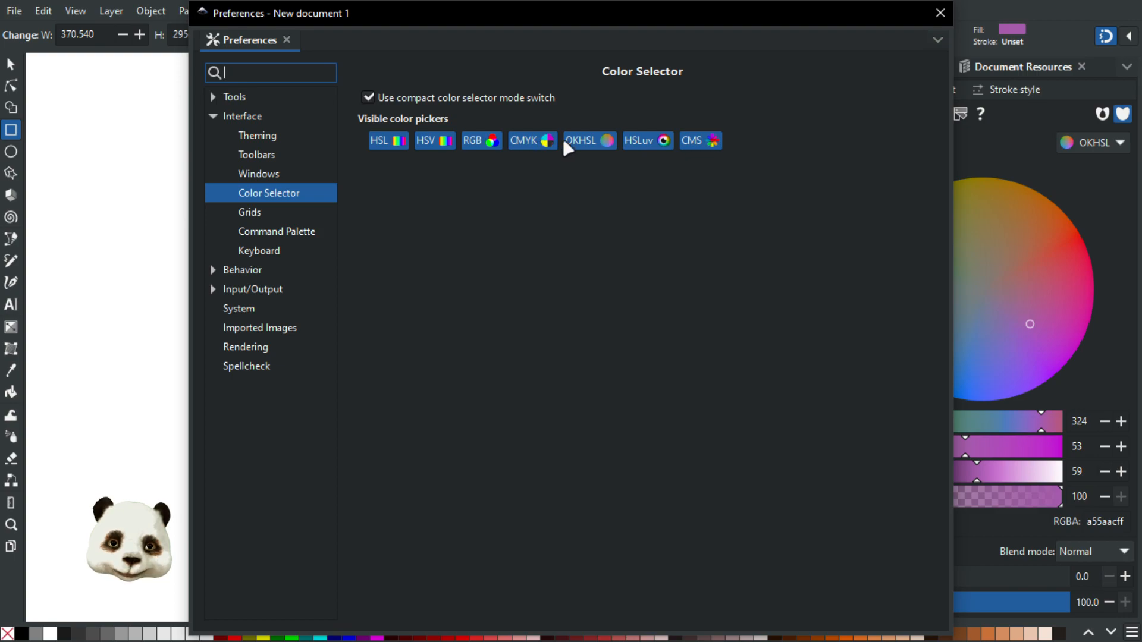
pyautogui.click(940, 13)
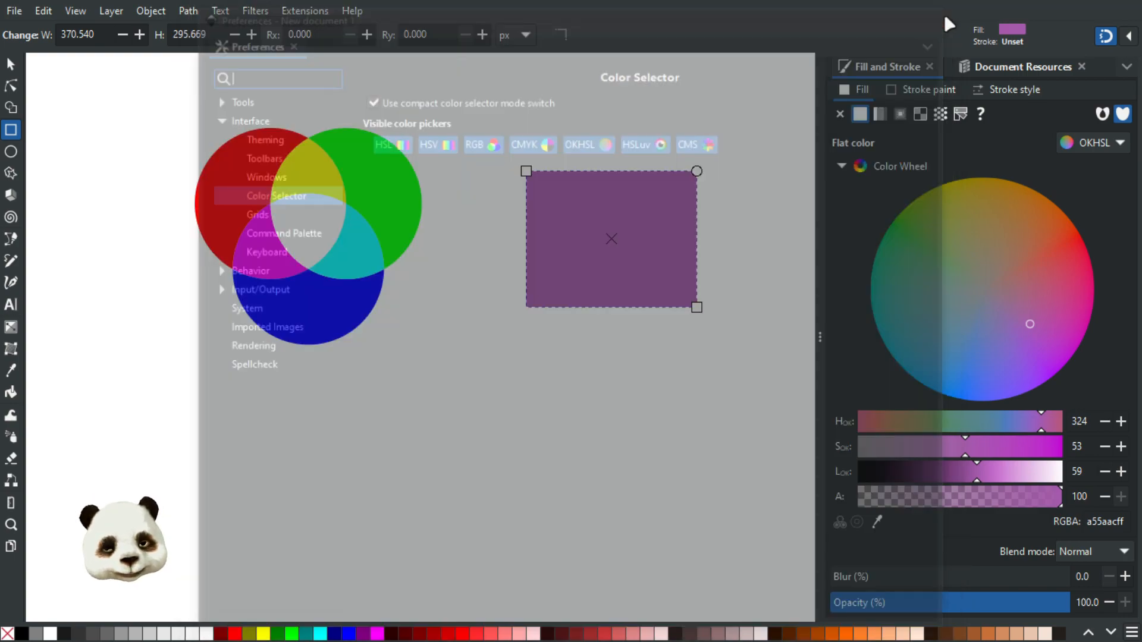
pyautogui.click(878, 522)
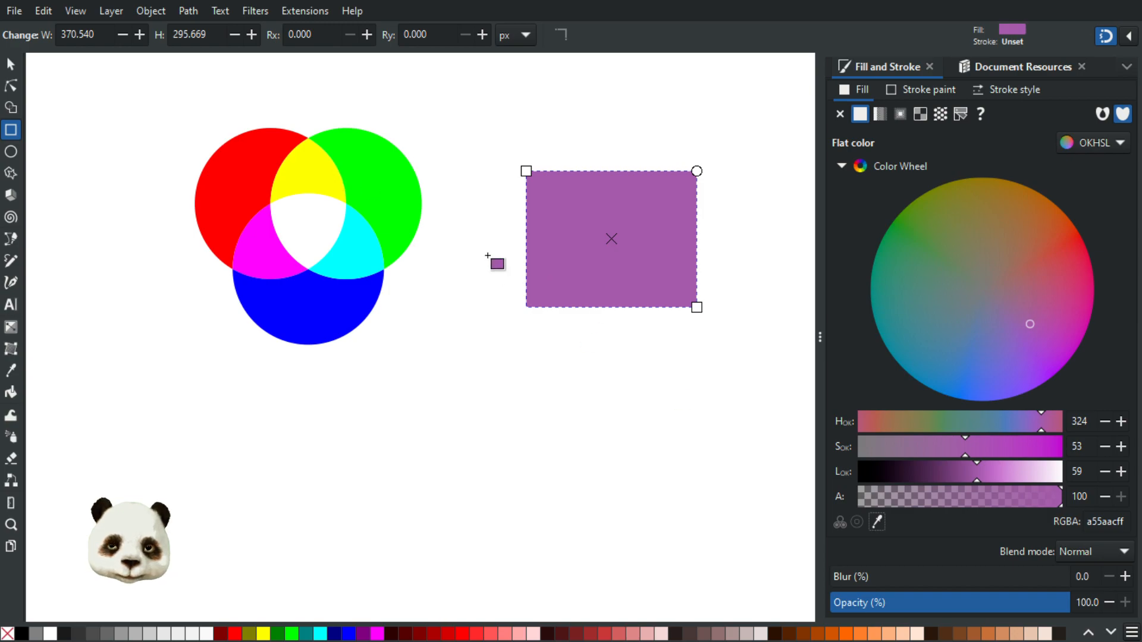
# Pick the green circle's colour, then mute it to grey-olive 64645c (OKHSL hue 107, saturation 12, lightness 50)
pyautogui.press('d')
pyautogui.click(407, 201)
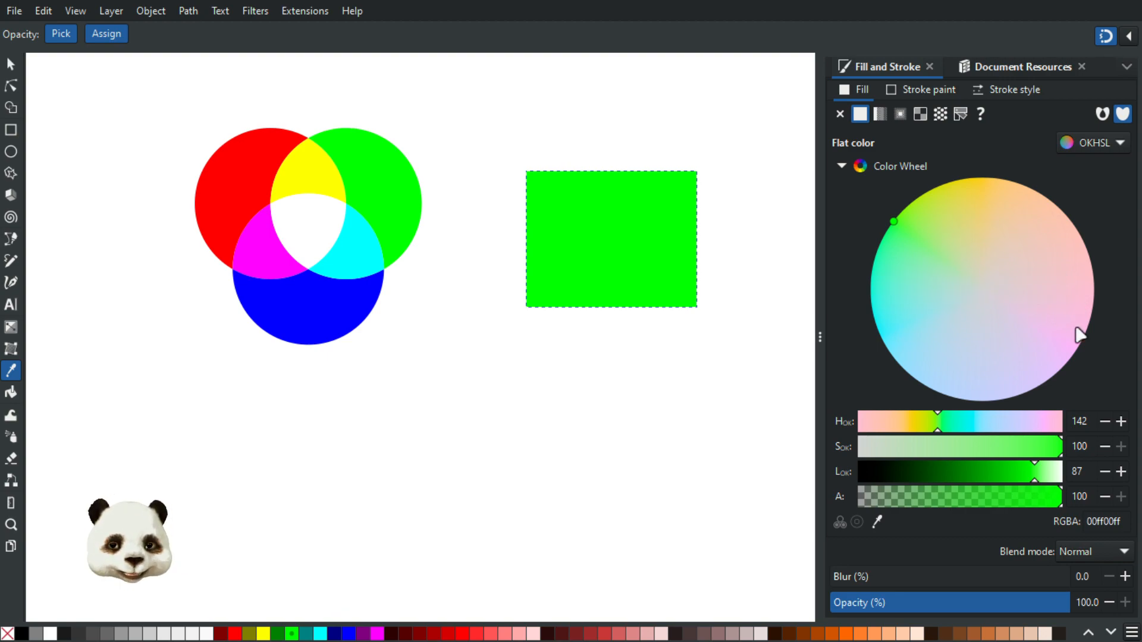
pyautogui.moveTo(919, 233)
pyautogui.mouseDown()
pyautogui.moveTo(968, 233)
pyautogui.moveTo(1018, 294)
pyautogui.moveTo(940, 232)
pyautogui.moveTo(957, 254)
pyautogui.mouseUp()
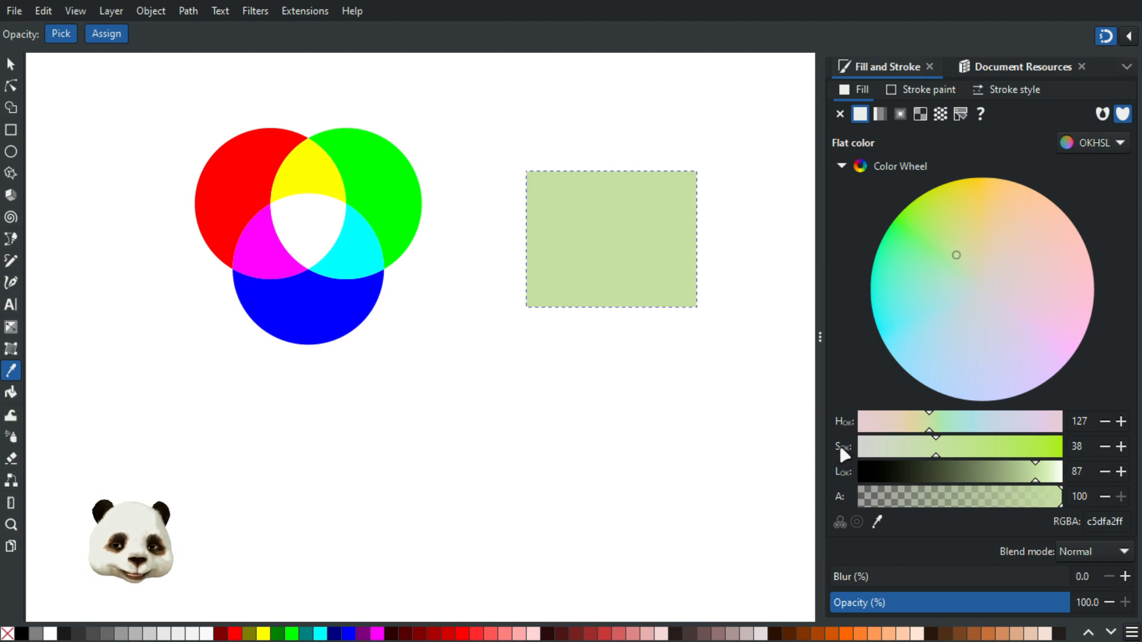
pyautogui.moveTo(974, 472)
pyautogui.mouseDown()
pyautogui.moveTo(954, 473)
pyautogui.moveTo(971, 480)
pyautogui.mouseUp()
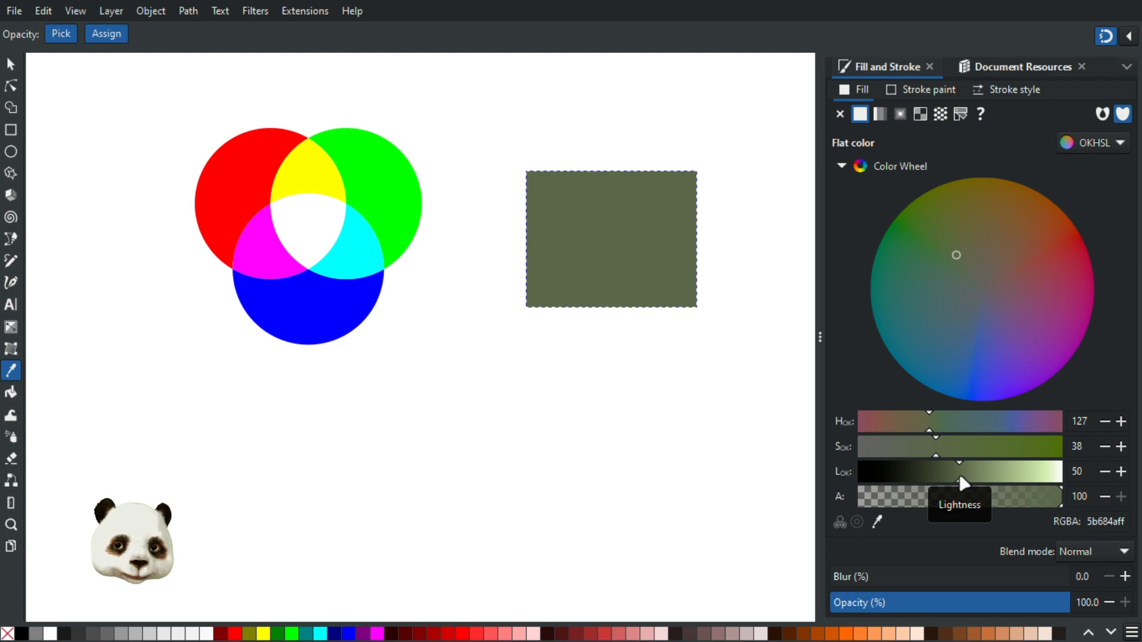
pyautogui.moveTo(983, 275)
pyautogui.mouseDown()
pyautogui.moveTo(1003, 306)
pyautogui.moveTo(968, 233)
pyautogui.moveTo(1029, 234)
pyautogui.moveTo(1034, 271)
pyautogui.moveTo(962, 270)
pyautogui.moveTo(980, 271)
pyautogui.moveTo(1002, 303)
pyautogui.moveTo(980, 283)
pyautogui.moveTo(1040, 285)
pyautogui.moveTo(1020, 275)
pyautogui.moveTo(1026, 255)
pyautogui.moveTo(880, 301)
pyautogui.moveTo(912, 230)
pyautogui.moveTo(990, 337)
pyautogui.moveTo(967, 335)
pyautogui.moveTo(943, 290)
pyautogui.moveTo(1078, 318)
pyautogui.moveTo(968, 287)
pyautogui.moveTo(963, 298)
pyautogui.moveTo(904, 291)
pyautogui.moveTo(979, 242)
pyautogui.moveTo(901, 290)
pyautogui.moveTo(946, 304)
pyautogui.moveTo(831, 235)
pyautogui.moveTo(951, 214)
pyautogui.moveTo(915, 364)
pyautogui.moveTo(1053, 351)
pyautogui.moveTo(946, 249)
pyautogui.moveTo(978, 277)
pyautogui.mouseUp()
pyautogui.click(1121, 472)
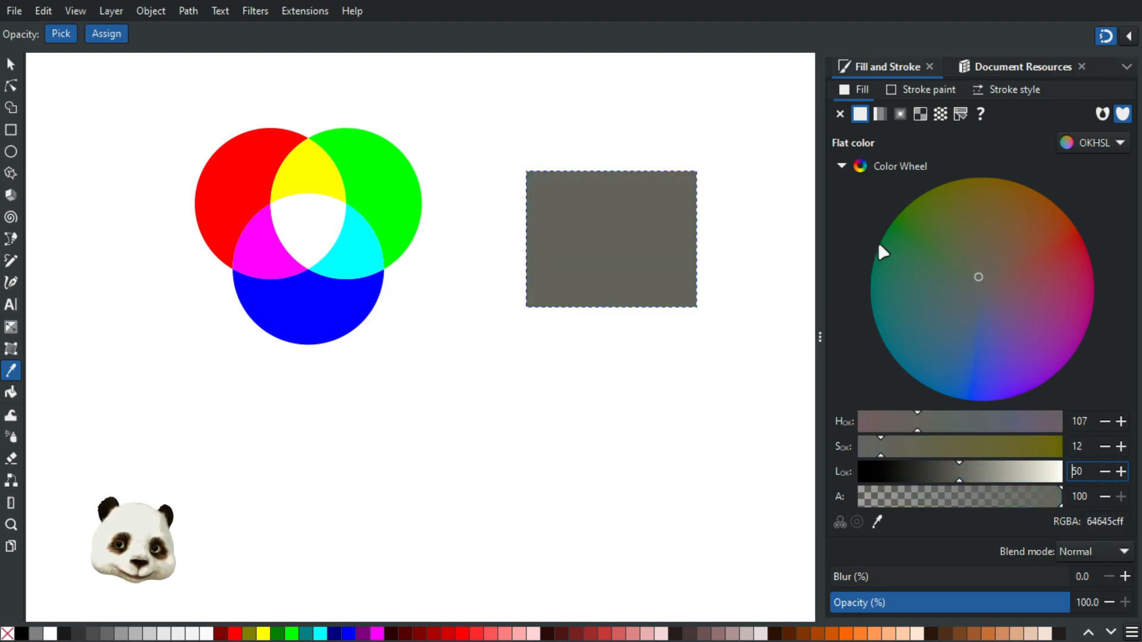
pyautogui.click(11, 63)
# Sweep the rectangle's OKHSL hue through teal, red-brown, slate blue and purple
pyautogui.click(637, 220)
pyautogui.moveTo(997, 292); pyautogui.dragTo(1014, 267)
pyautogui.click(1102, 145)
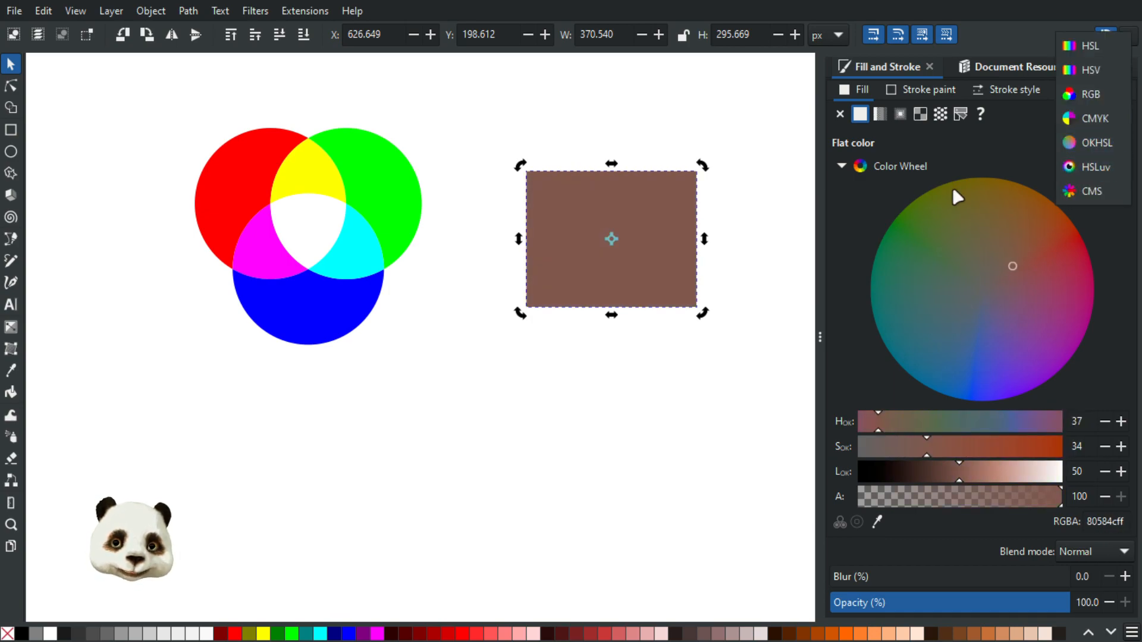
pyautogui.click(856, 219)
pyautogui.moveTo(1014, 262); pyautogui.dragTo(1041, 287)
pyautogui.moveTo(974, 298); pyautogui.dragTo(1061, 211)
pyautogui.moveTo(1036, 154); pyautogui.dragTo(1029, 257)
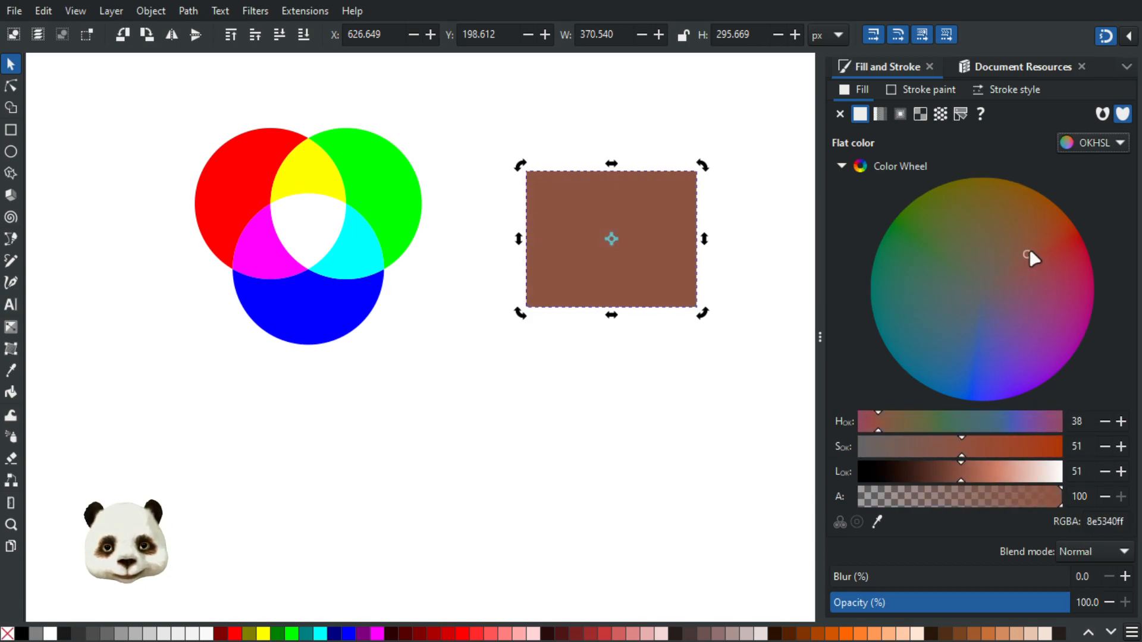
# Lighten the fill, then shift it to a grey-blue and on to green
pyautogui.moveTo(995, 474); pyautogui.dragTo(1019, 472)
pyautogui.click(986, 289)
pyautogui.moveTo(983, 294); pyautogui.dragTo(970, 314)
pyautogui.moveTo(1011, 473)
pyautogui.mouseDown()
pyautogui.moveTo(985, 474)
pyautogui.moveTo(1001, 477)
pyautogui.mouseUp()
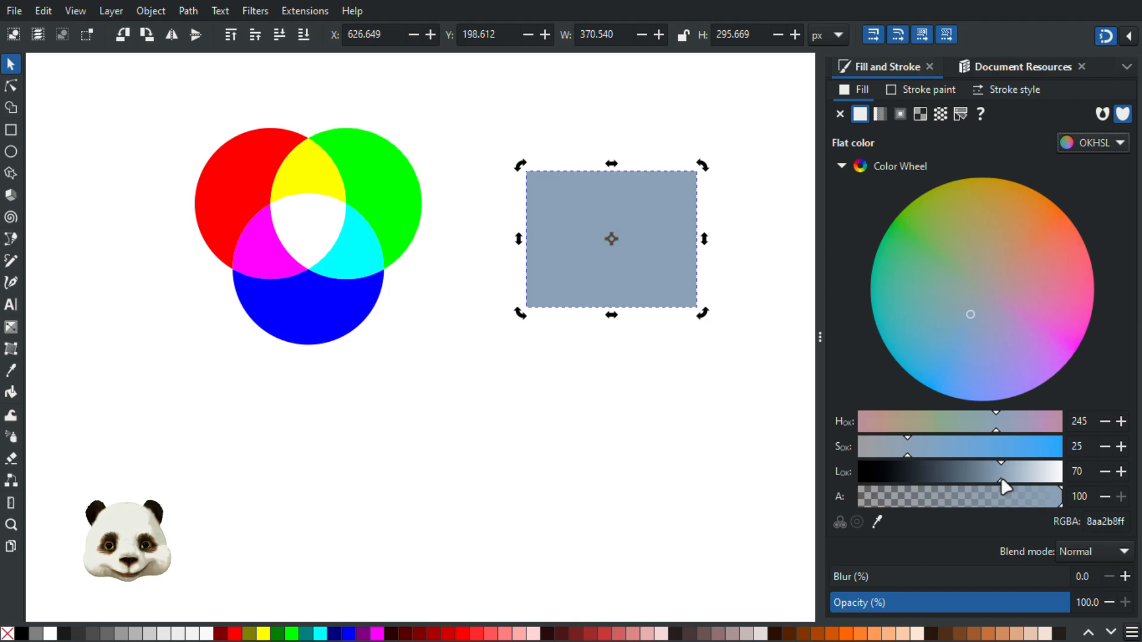
pyautogui.moveTo(969, 277)
pyautogui.mouseDown()
pyautogui.moveTo(936, 240)
pyautogui.moveTo(1031, 262)
pyautogui.moveTo(1012, 308)
pyautogui.moveTo(973, 265)
pyautogui.moveTo(1000, 249)
pyautogui.moveTo(1024, 309)
pyautogui.moveTo(966, 329)
pyautogui.moveTo(966, 256)
pyautogui.moveTo(1023, 264)
pyautogui.moveTo(1044, 297)
pyautogui.moveTo(1019, 327)
pyautogui.moveTo(976, 319)
pyautogui.moveTo(951, 269)
pyautogui.mouseUp()
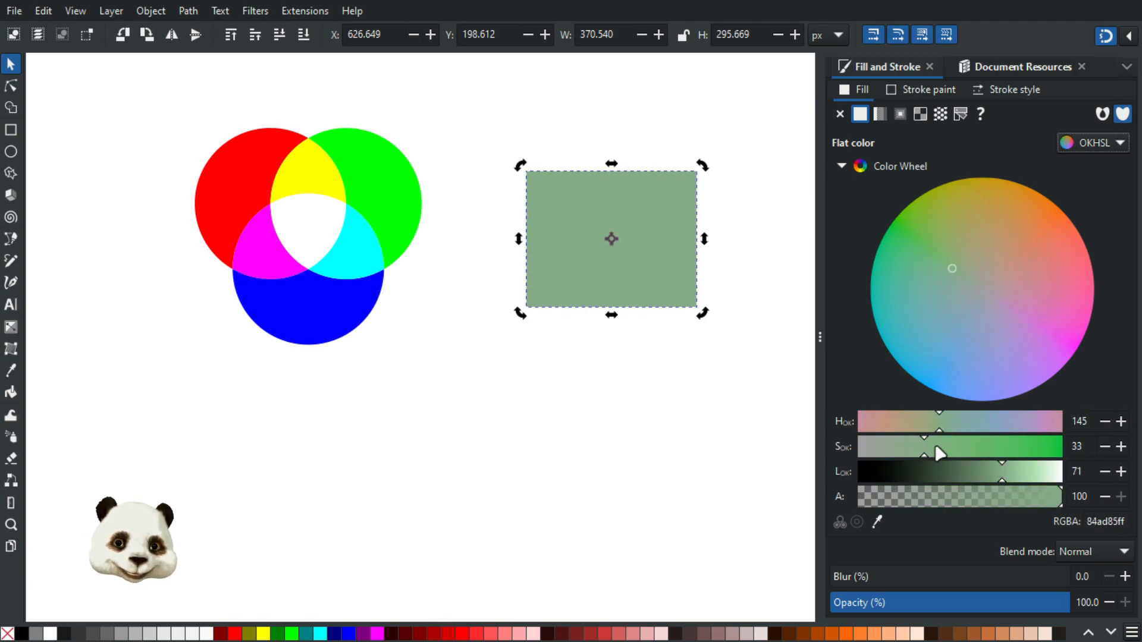
# Vary hue and lightness through mauve, brown and teal, ending on peach ffac86 (hue 45, lightness 82)
pyautogui.moveTo(944, 421); pyautogui.dragTo(958, 421)
pyautogui.moveTo(994, 470); pyautogui.dragTo(976, 470)
pyautogui.moveTo(980, 302)
pyautogui.mouseDown()
pyautogui.moveTo(1036, 257)
pyautogui.moveTo(1017, 362)
pyautogui.mouseUp()
pyautogui.moveTo(1036, 268)
pyautogui.mouseDown()
pyautogui.moveTo(1023, 309)
pyautogui.moveTo(1042, 294)
pyautogui.moveTo(954, 303)
pyautogui.moveTo(990, 342)
pyautogui.moveTo(1066, 225)
pyautogui.moveTo(1038, 260)
pyautogui.moveTo(1045, 249)
pyautogui.moveTo(1011, 267)
pyautogui.mouseUp()
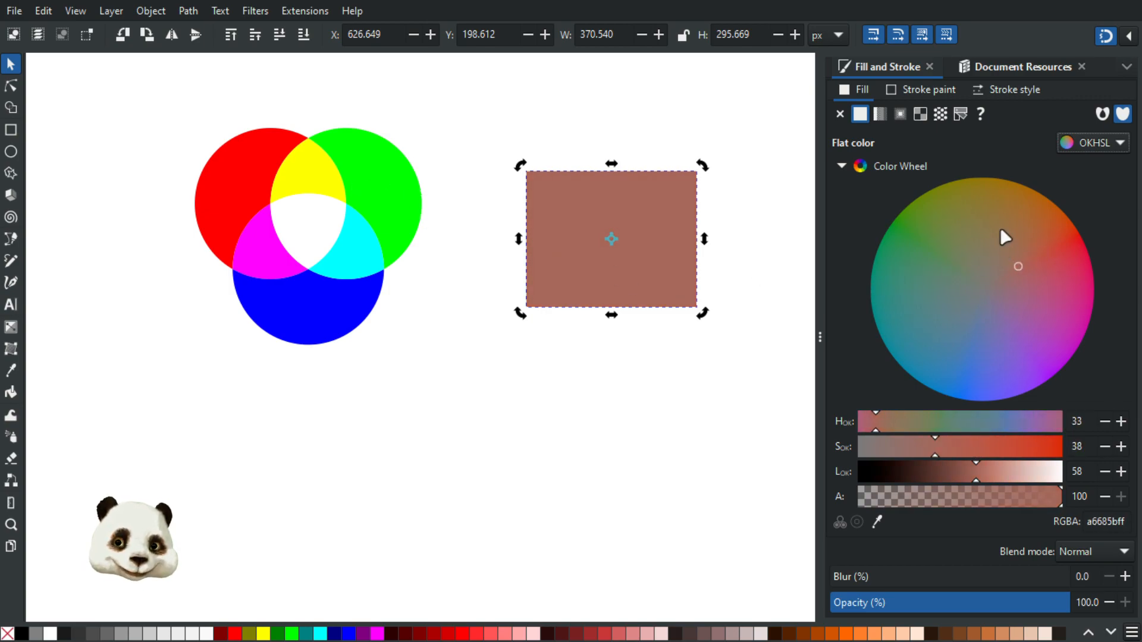
pyautogui.moveTo(979, 233)
pyautogui.mouseDown()
pyautogui.moveTo(921, 304)
pyautogui.moveTo(950, 249)
pyautogui.moveTo(1044, 303)
pyautogui.moveTo(987, 339)
pyautogui.moveTo(933, 300)
pyautogui.moveTo(958, 372)
pyautogui.moveTo(972, 353)
pyautogui.moveTo(983, 361)
pyautogui.mouseUp()
pyautogui.moveTo(997, 469); pyautogui.dragTo(1003, 470)
pyautogui.moveTo(1024, 339)
pyautogui.mouseDown()
pyautogui.moveTo(979, 227)
pyautogui.moveTo(1011, 280)
pyautogui.moveTo(1068, 247)
pyautogui.moveTo(1030, 178)
pyautogui.moveTo(1113, 224)
pyautogui.moveTo(1118, 206)
pyautogui.moveTo(1098, 167)
pyautogui.mouseUp()
# Tune the OKHSL wheel and sliders to light orange ffb952: hue 74, saturation 100, lightness 83
pyautogui.moveTo(1035, 474); pyautogui.dragTo(1024, 473)
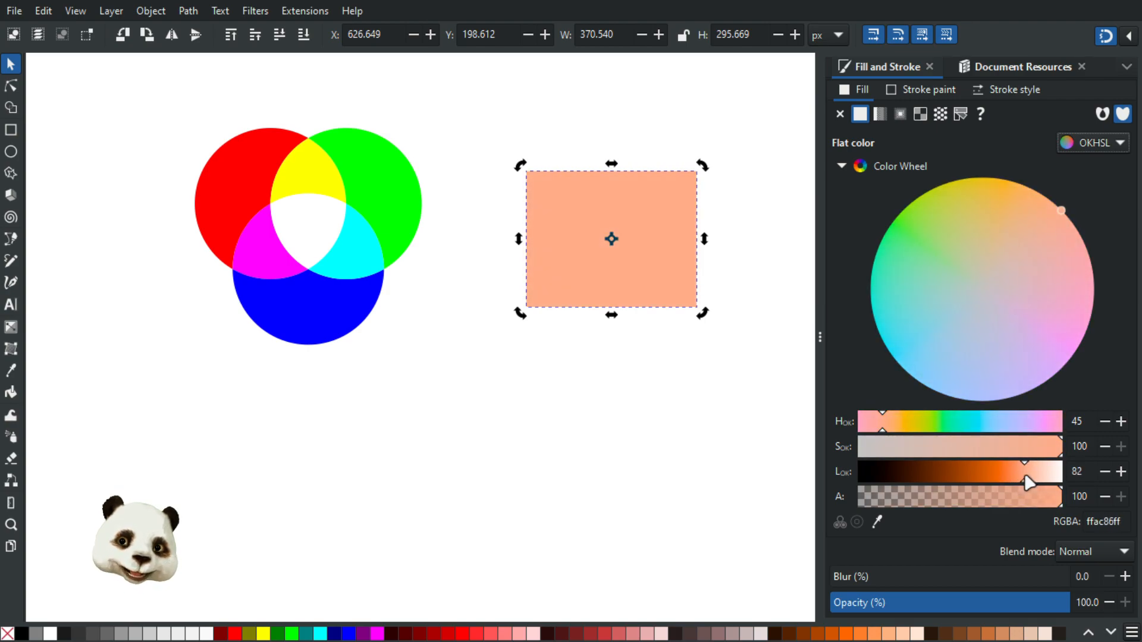
pyautogui.moveTo(1008, 311)
pyautogui.mouseDown()
pyautogui.moveTo(1040, 247)
pyautogui.moveTo(1014, 210)
pyautogui.mouseUp()
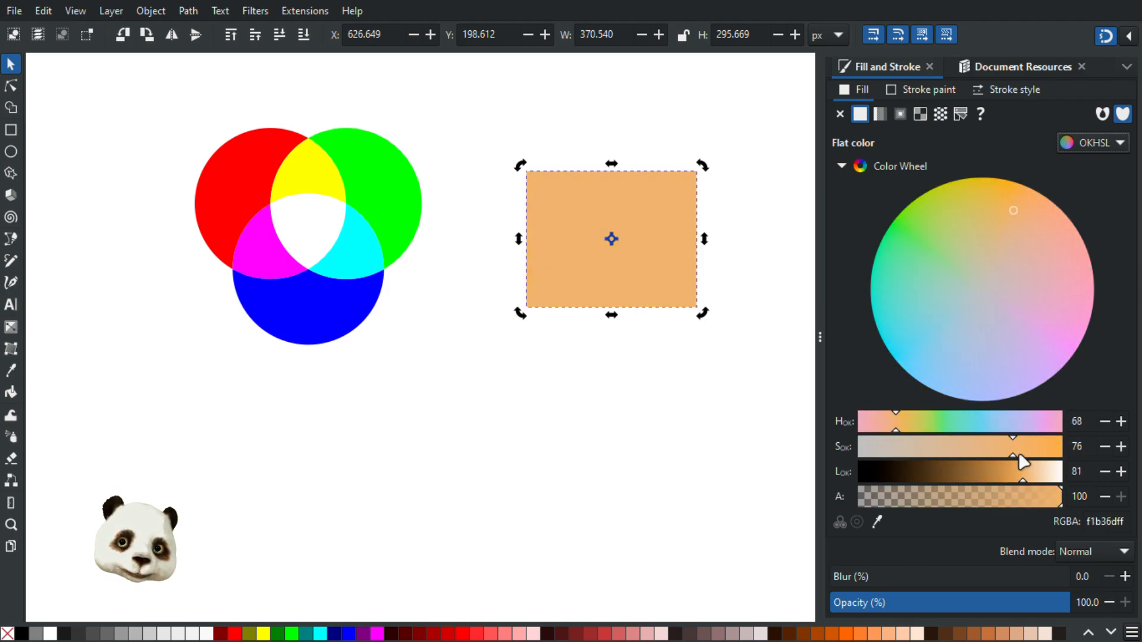
pyautogui.moveTo(1018, 479); pyautogui.dragTo(1009, 481)
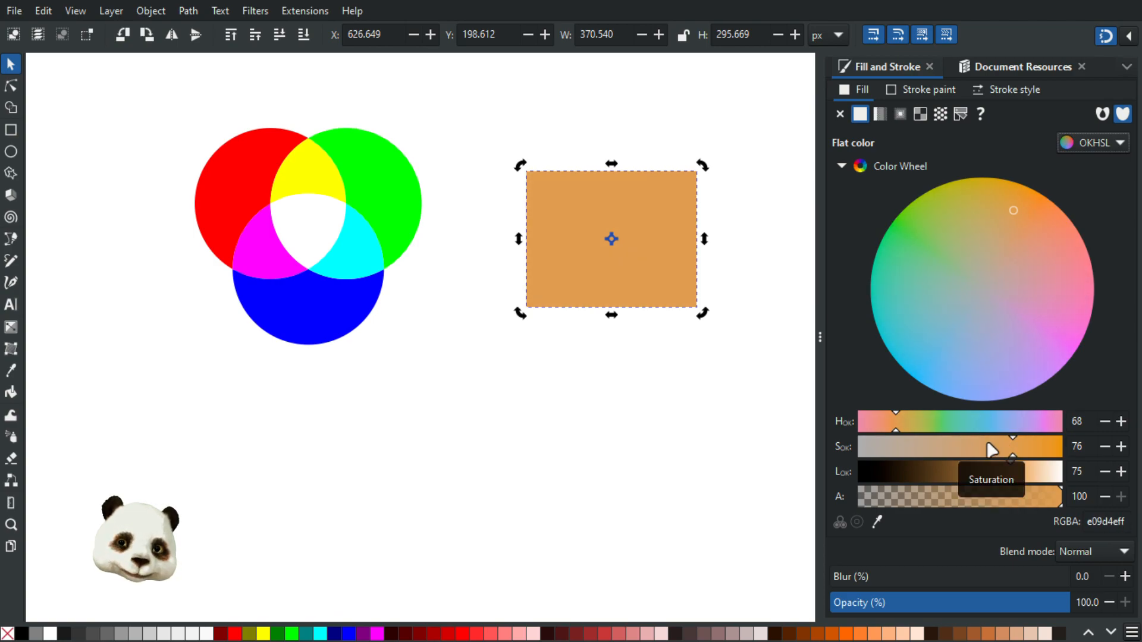
pyautogui.moveTo(893, 424); pyautogui.dragTo(899, 423)
pyautogui.moveTo(1010, 455); pyautogui.dragTo(1070, 449)
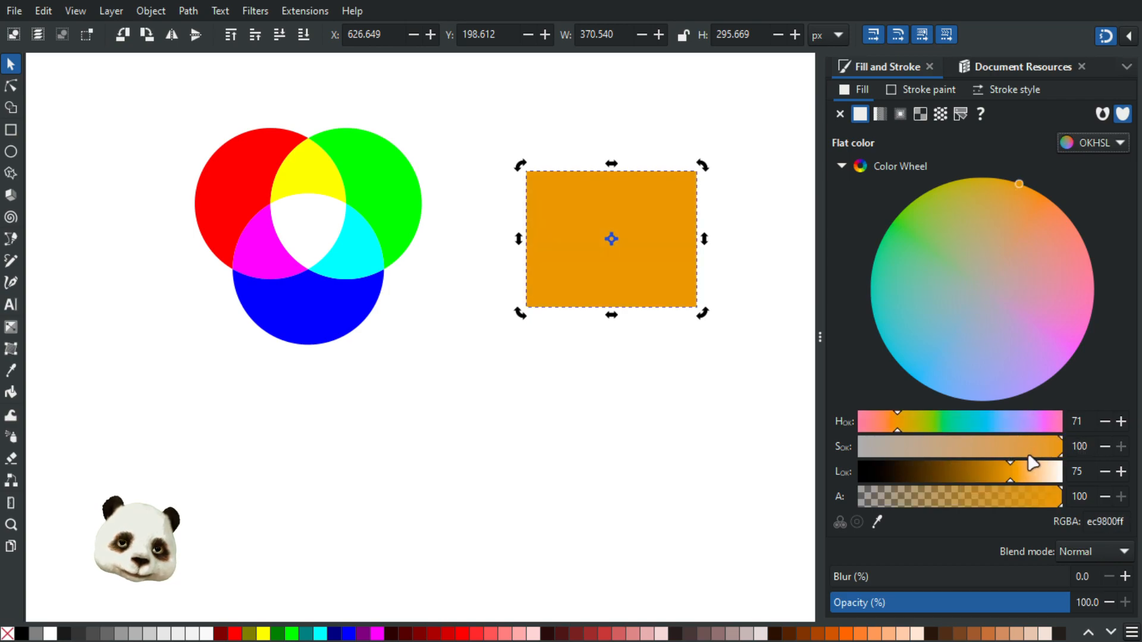
pyautogui.moveTo(1026, 193)
pyautogui.mouseDown()
pyautogui.moveTo(1070, 189)
pyautogui.moveTo(1048, 158)
pyautogui.moveTo(998, 139)
pyautogui.moveTo(1035, 150)
pyautogui.moveTo(1022, 224)
pyautogui.moveTo(1057, 219)
pyautogui.moveTo(1033, 278)
pyautogui.moveTo(1057, 298)
pyautogui.moveTo(1008, 256)
pyautogui.moveTo(1013, 199)
pyautogui.moveTo(1062, 184)
pyautogui.moveTo(1062, 126)
pyautogui.moveTo(986, 81)
pyautogui.moveTo(1038, 90)
pyautogui.mouseUp()
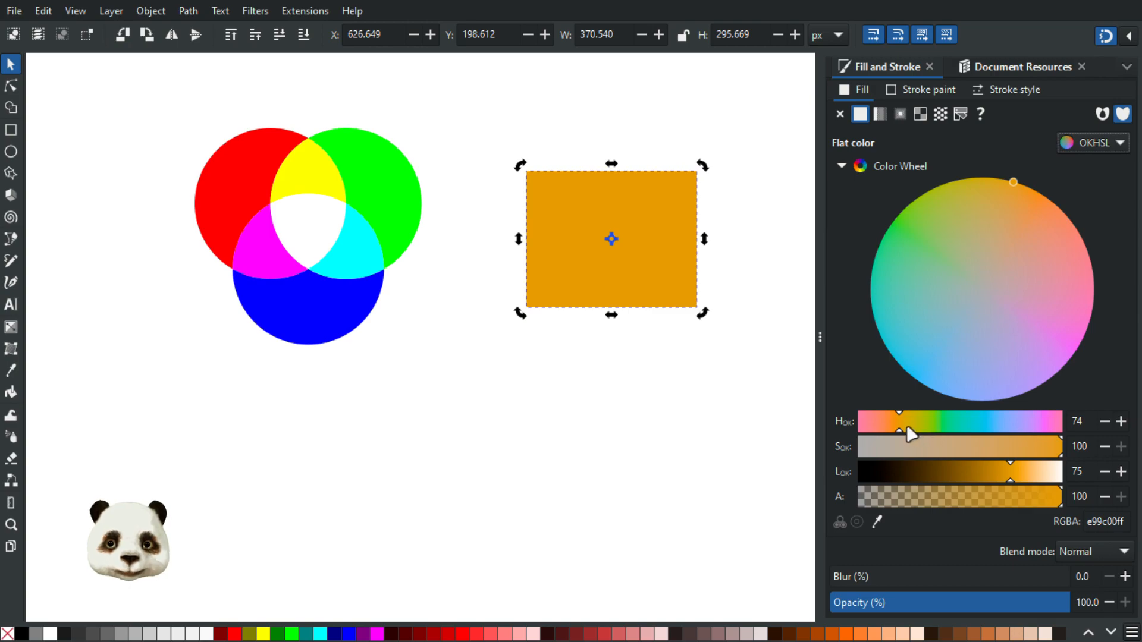
pyautogui.moveTo(1020, 474)
pyautogui.mouseDown()
pyautogui.moveTo(1030, 478)
pyautogui.moveTo(991, 476)
pyautogui.moveTo(1045, 474)
pyautogui.moveTo(1028, 476)
pyautogui.mouseUp()
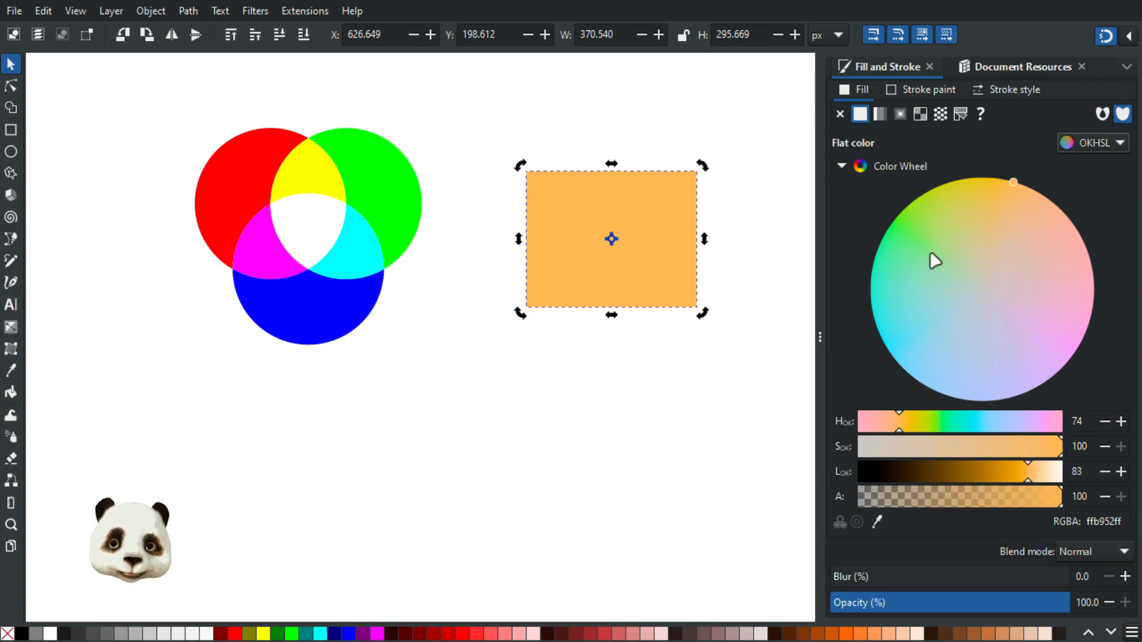
pyautogui.click(1098, 142)
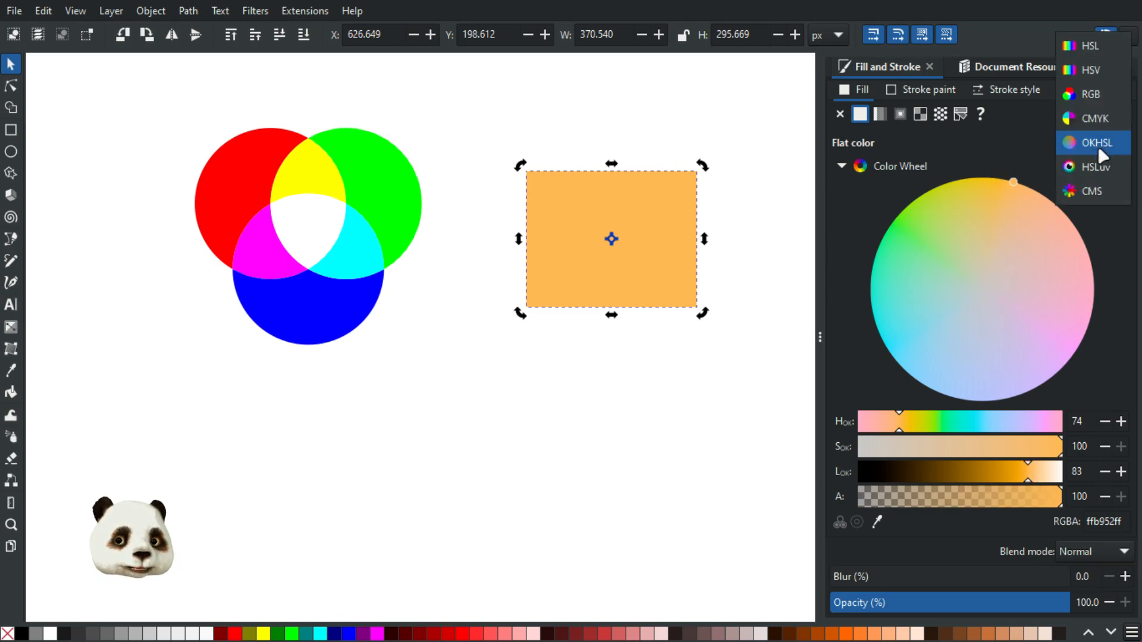
# Put the fill editor in CMS mode and check the profile list, keeping <none>
pyautogui.click(1105, 191)
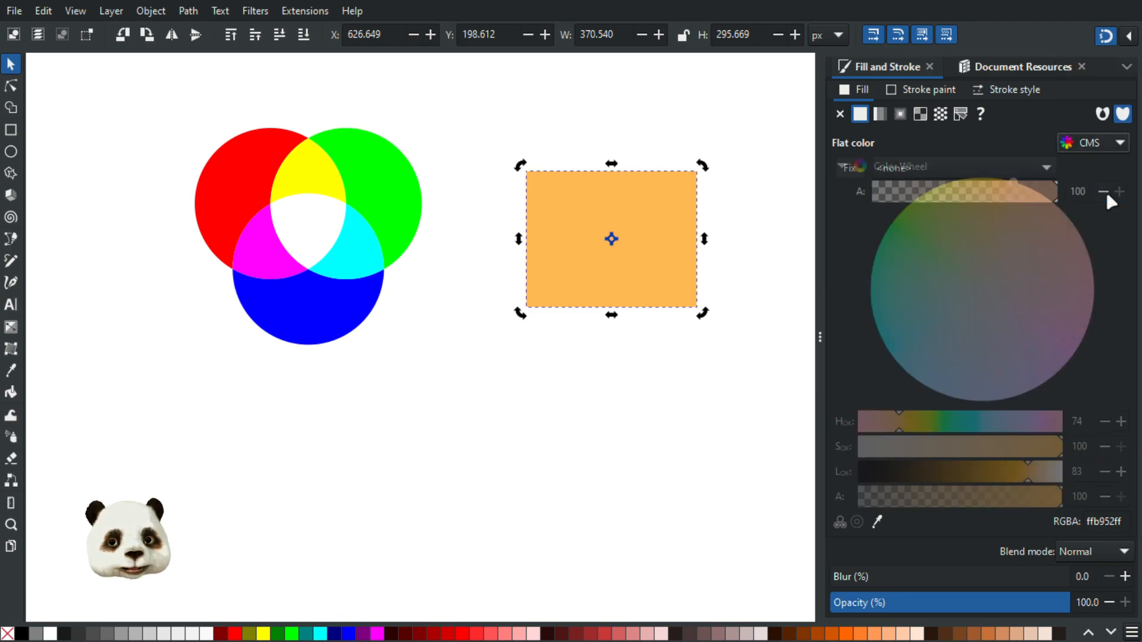
pyautogui.click(1029, 173)
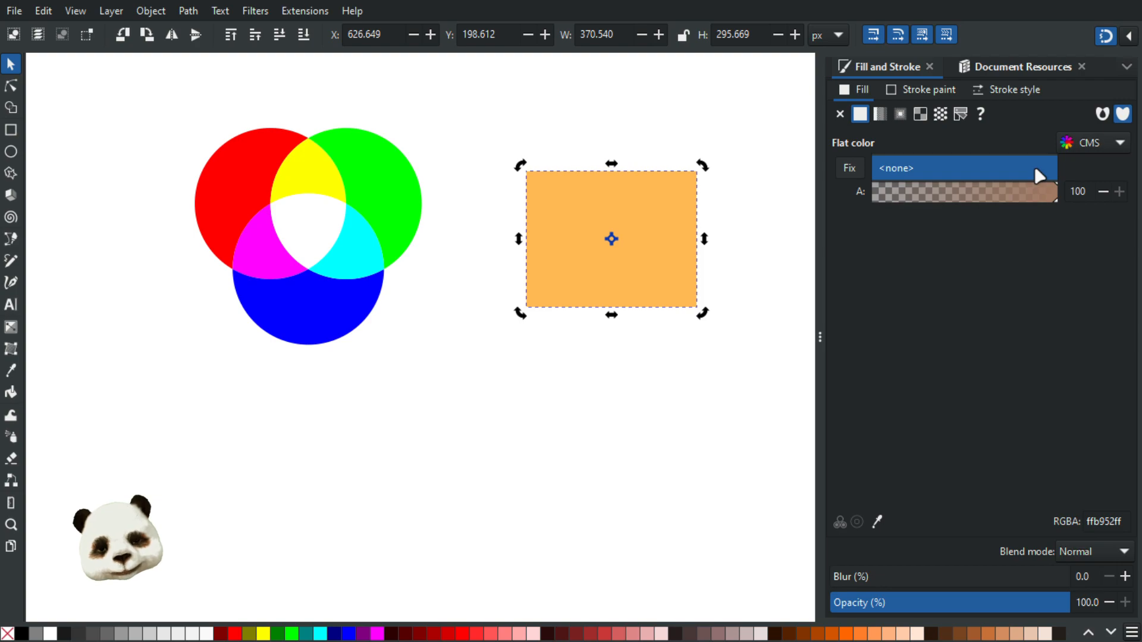
pyautogui.click(995, 175)
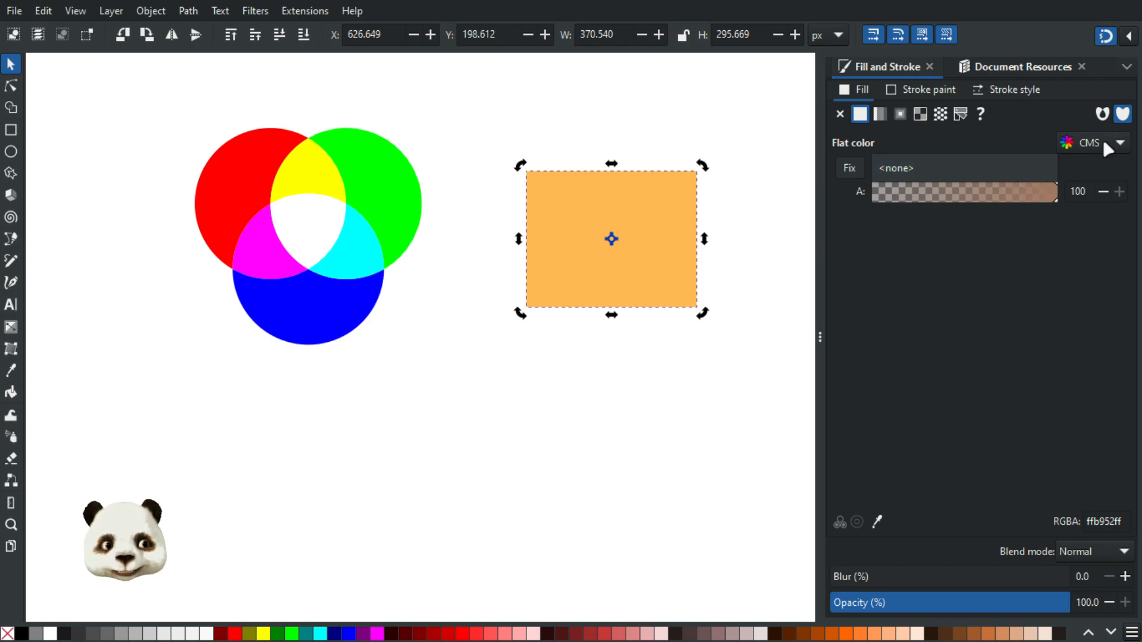
pyautogui.click(1058, 166)
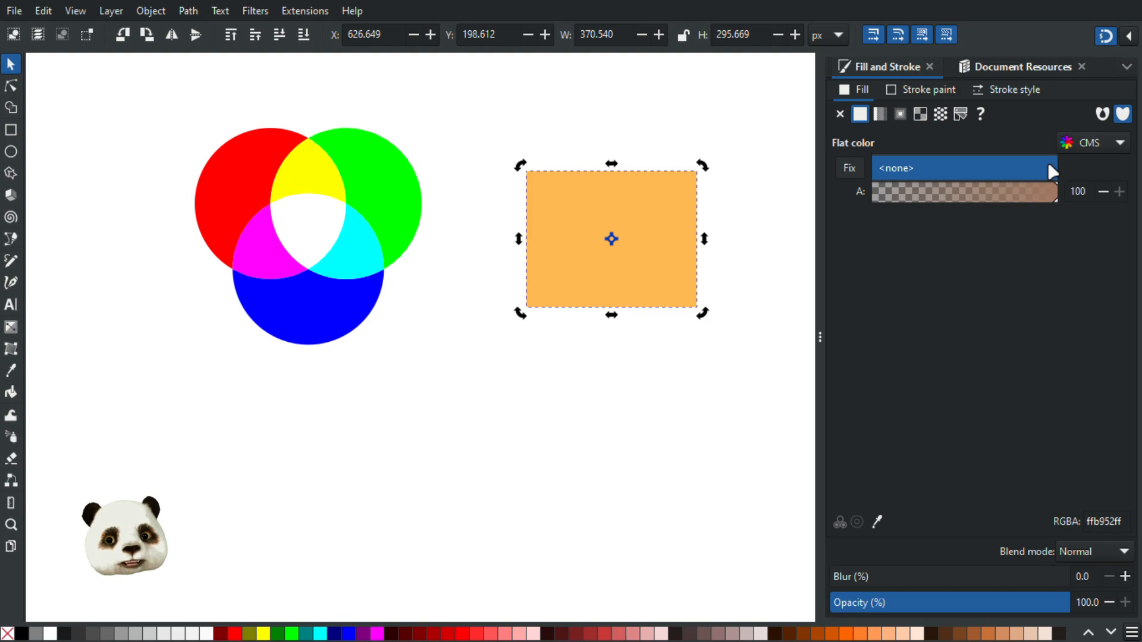
pyautogui.click(1047, 159)
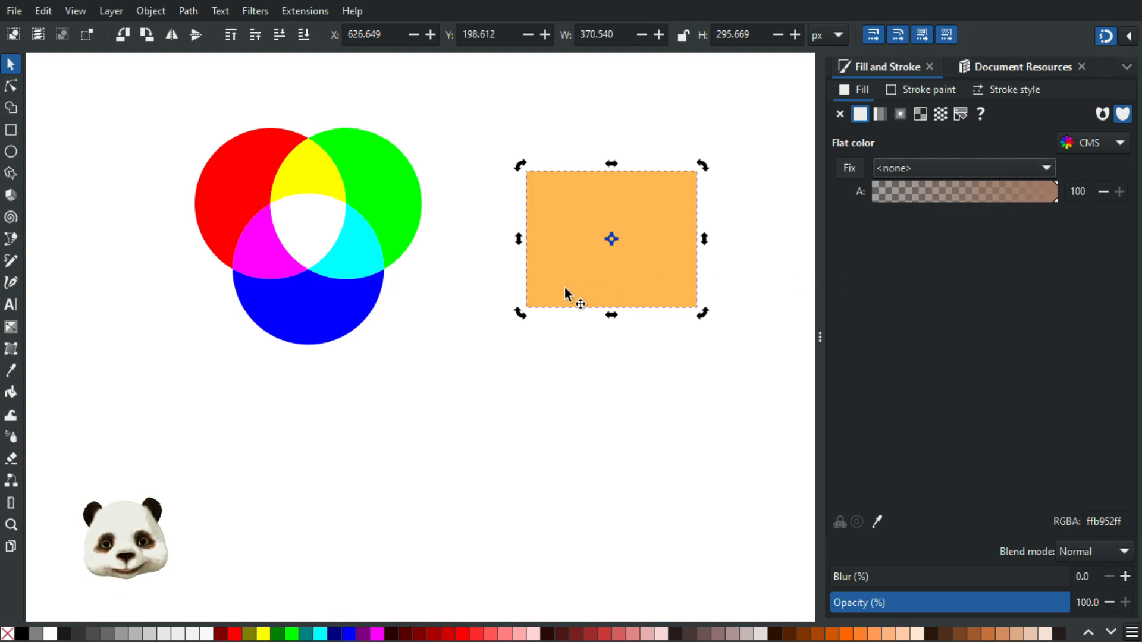
pyautogui.click(956, 164)
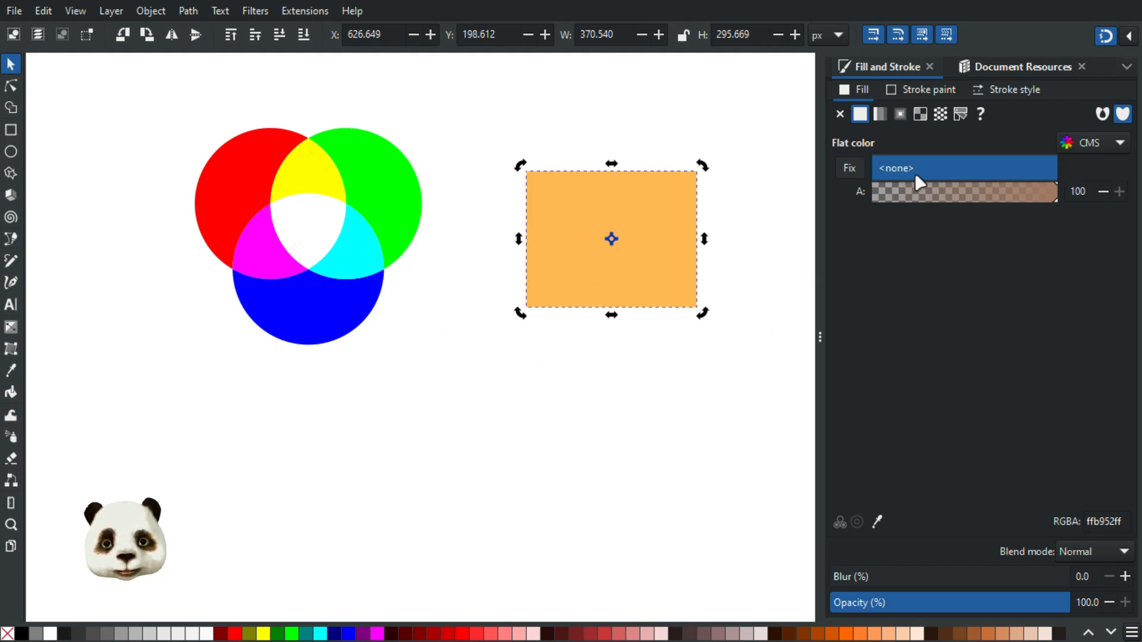
pyautogui.click(916, 172)
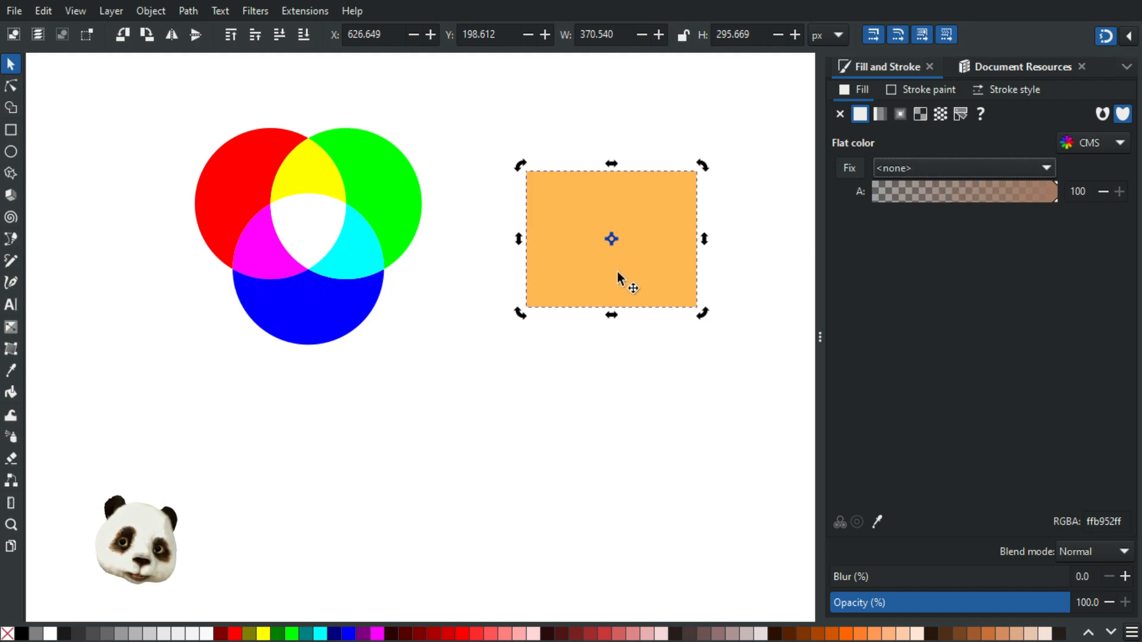
pyautogui.click(1074, 141)
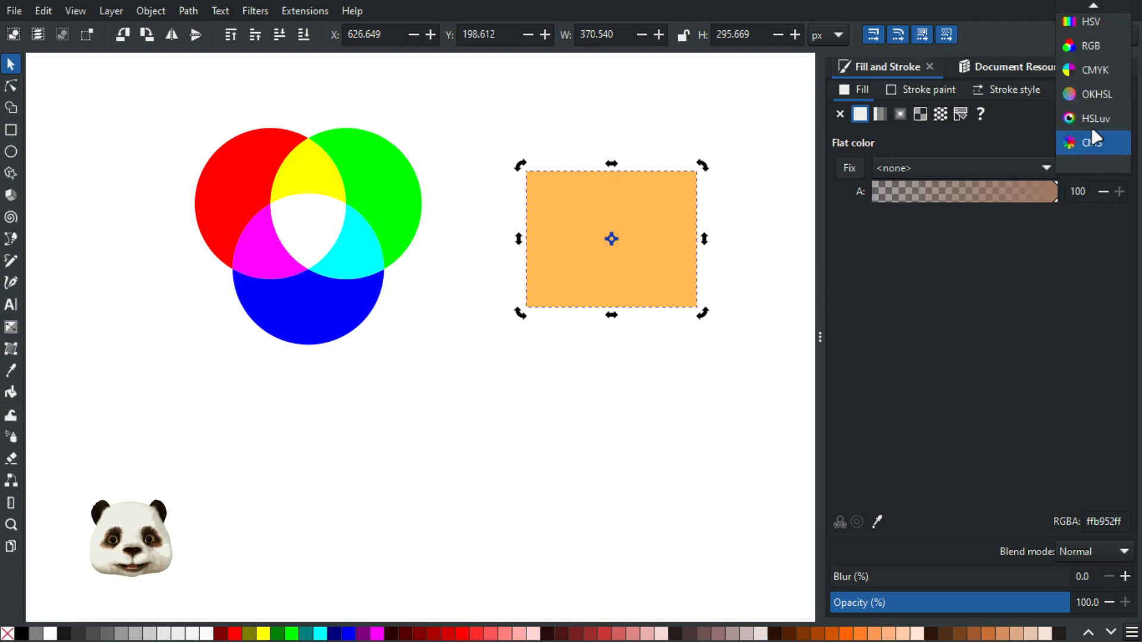
# Return to OKHSL and drag the wheel to pale pink-lilac e8b8dc (hue 335, saturation 54, lightness 84)
pyautogui.click(1096, 94)
pyautogui.moveTo(970, 229)
pyautogui.mouseDown()
pyautogui.moveTo(926, 234)
pyautogui.moveTo(914, 264)
pyautogui.moveTo(1022, 294)
pyautogui.moveTo(1021, 215)
pyautogui.moveTo(888, 316)
pyautogui.moveTo(956, 347)
pyautogui.moveTo(1034, 274)
pyautogui.moveTo(1001, 231)
pyautogui.moveTo(1048, 241)
pyautogui.moveTo(991, 204)
pyautogui.moveTo(925, 262)
pyautogui.moveTo(950, 210)
pyautogui.moveTo(924, 251)
pyautogui.moveTo(939, 217)
pyautogui.moveTo(965, 203)
pyautogui.moveTo(921, 244)
pyautogui.moveTo(911, 292)
pyautogui.moveTo(955, 337)
pyautogui.moveTo(926, 336)
pyautogui.moveTo(907, 264)
pyautogui.moveTo(983, 352)
pyautogui.moveTo(1036, 311)
pyautogui.mouseUp()
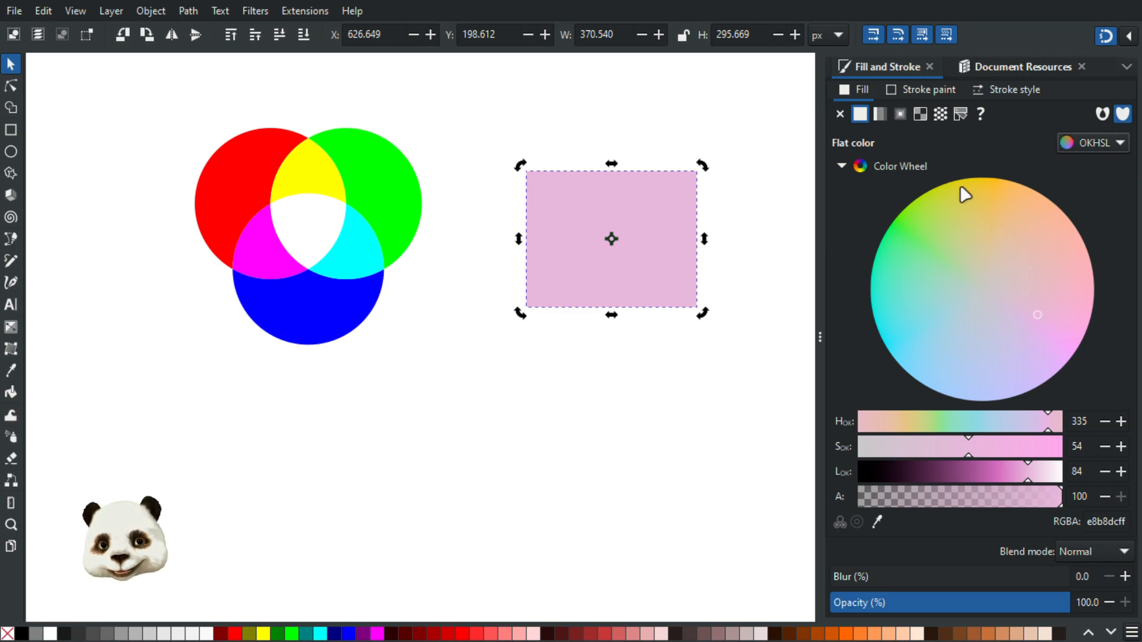
# Fill the rectangle light orange ffb151ff, at OKHSL hue 69, saturation 100, lightness 82
pyautogui.click(1096, 142)
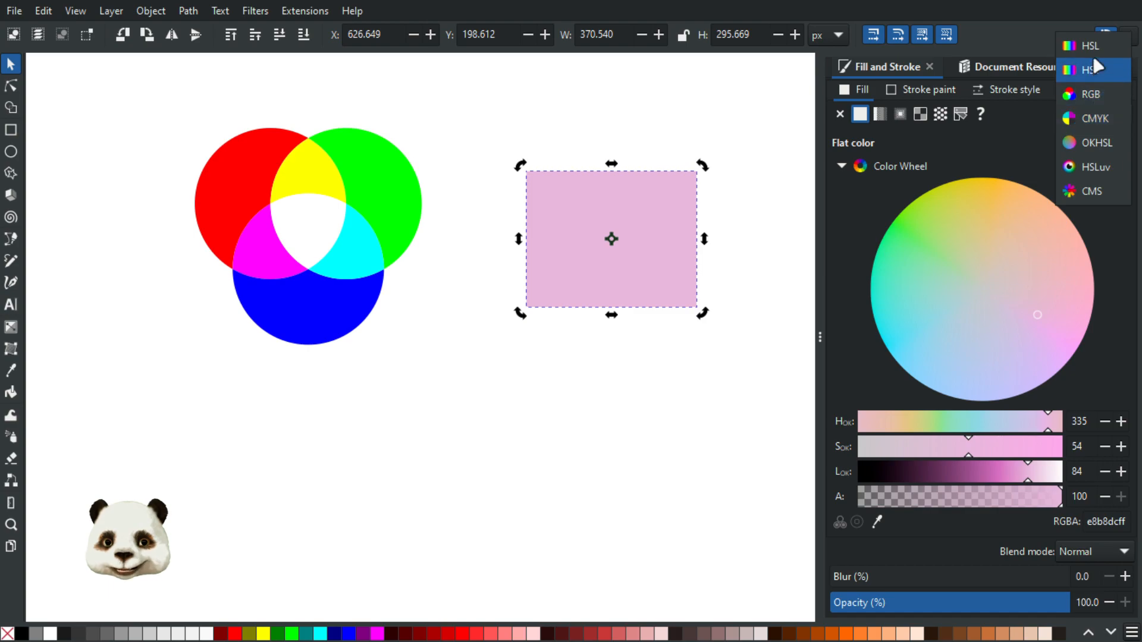
pyautogui.click(1090, 45)
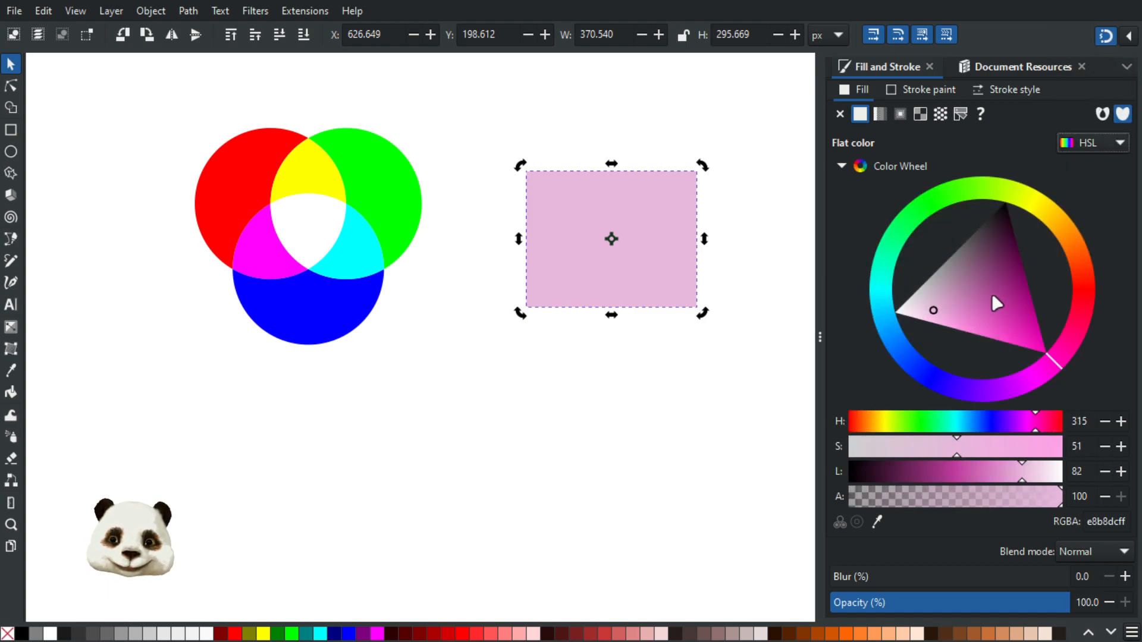
pyautogui.moveTo(950, 309)
pyautogui.mouseDown()
pyautogui.moveTo(926, 309)
pyautogui.moveTo(935, 310)
pyautogui.mouseUp()
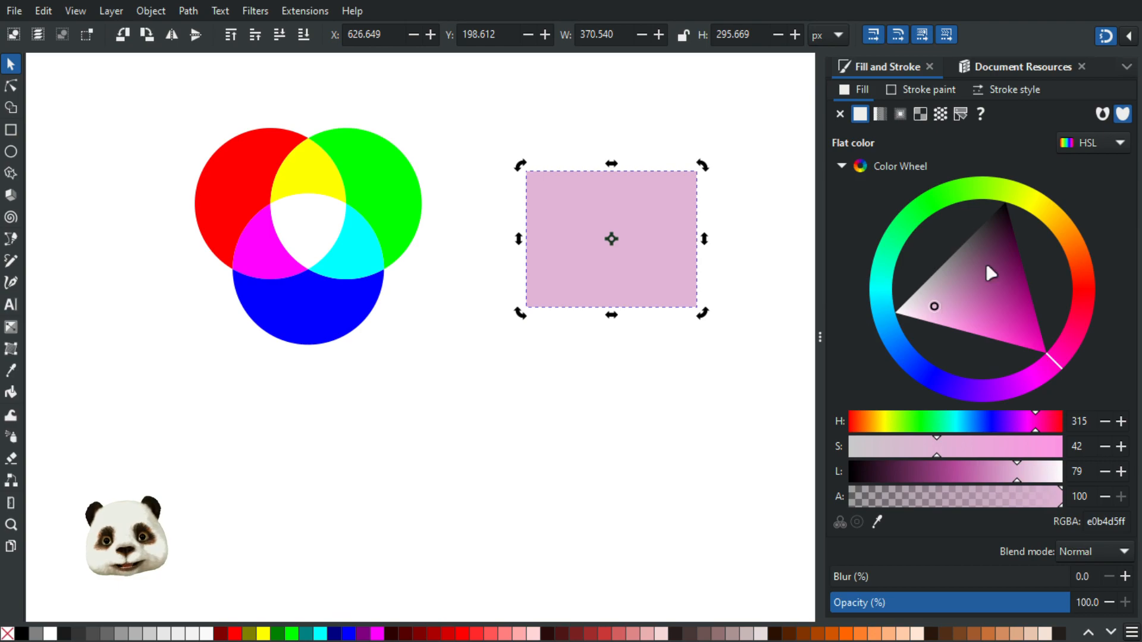
pyautogui.click(1117, 143)
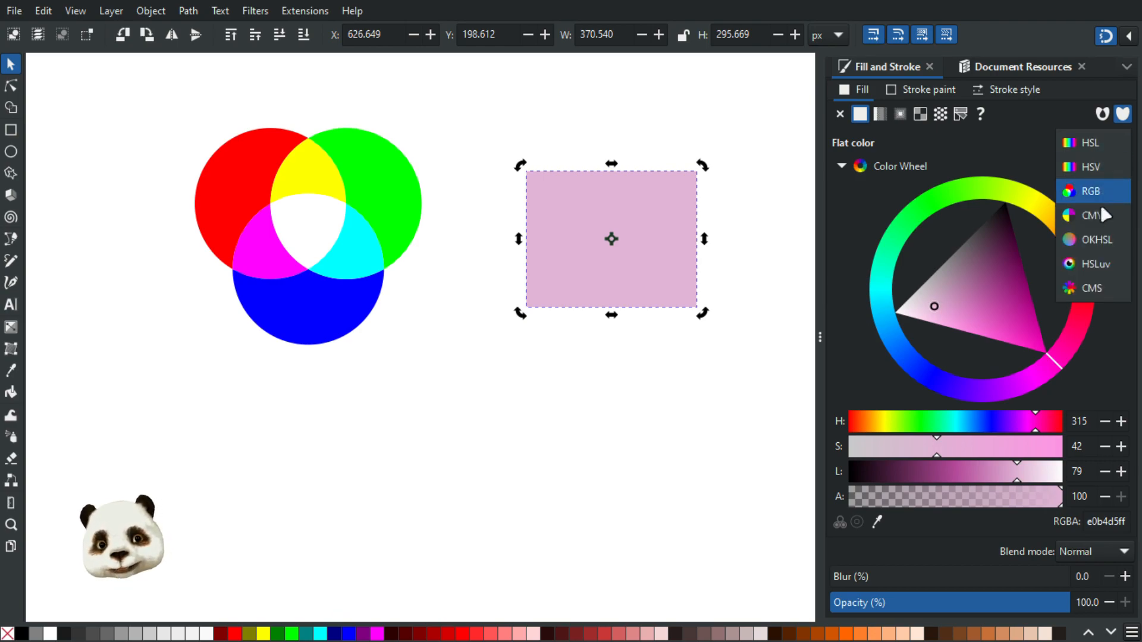
pyautogui.click(1100, 240)
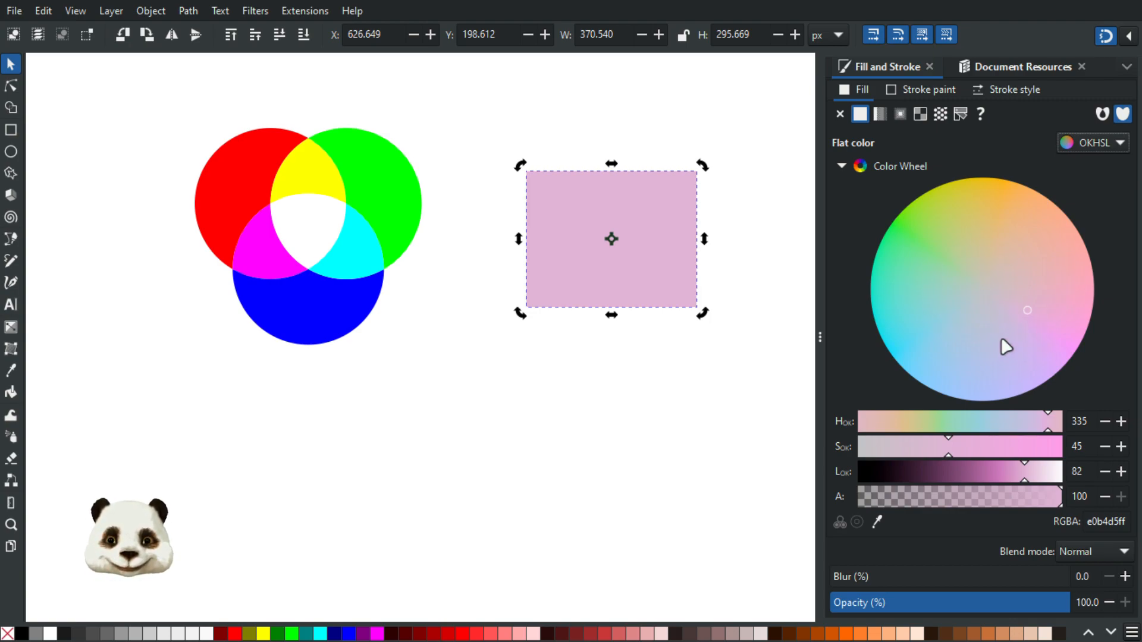
pyautogui.click(1100, 140)
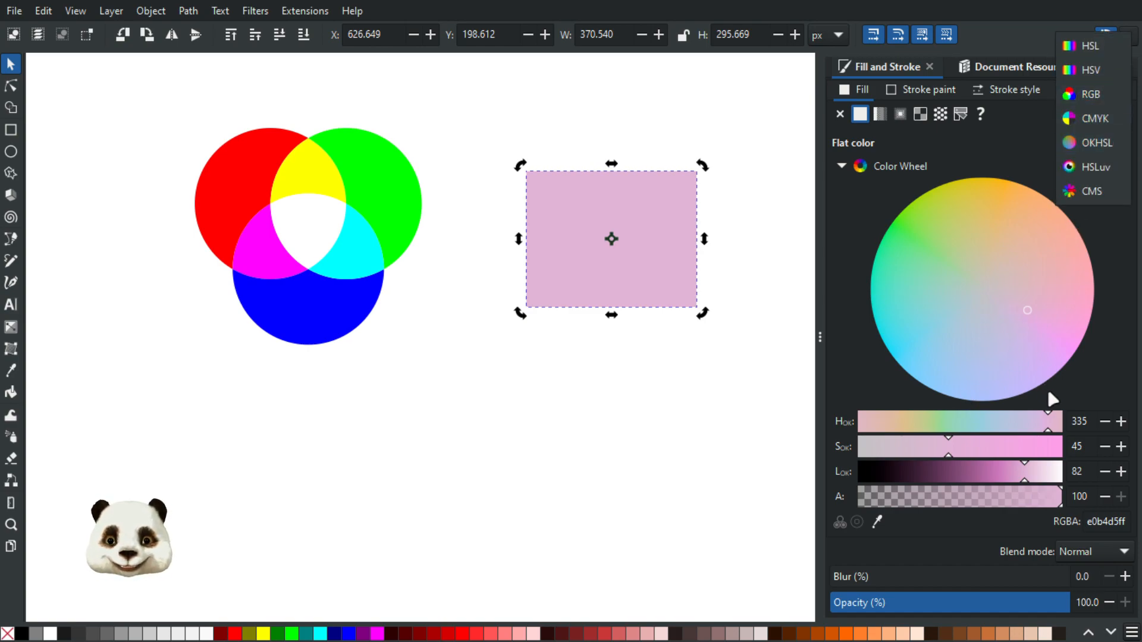
pyautogui.click(1085, 48)
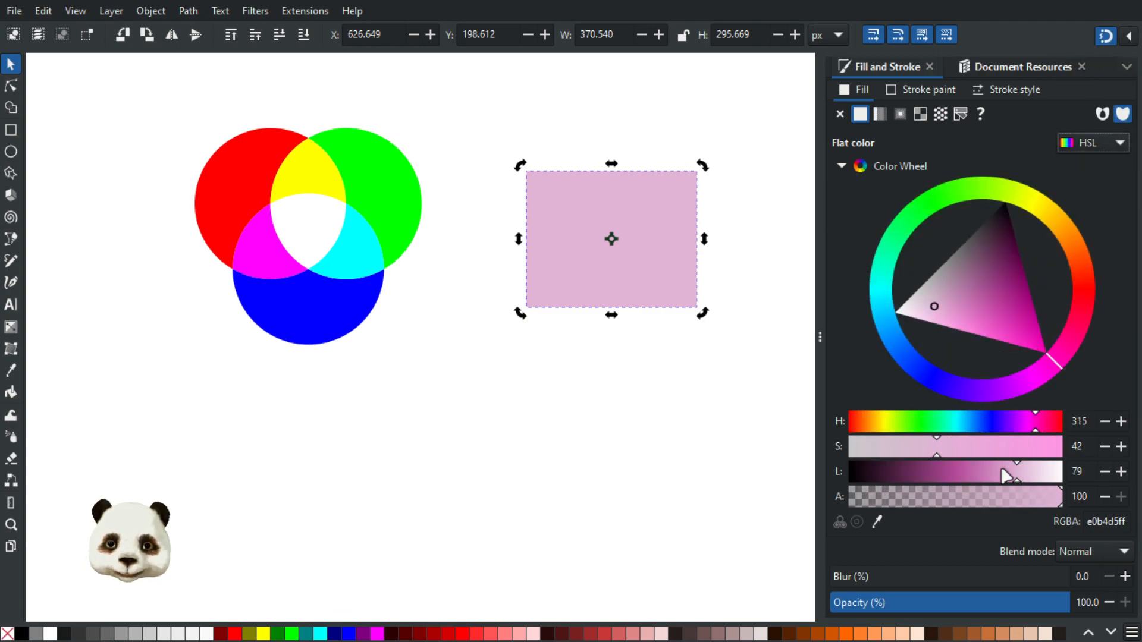
pyautogui.click(1108, 142)
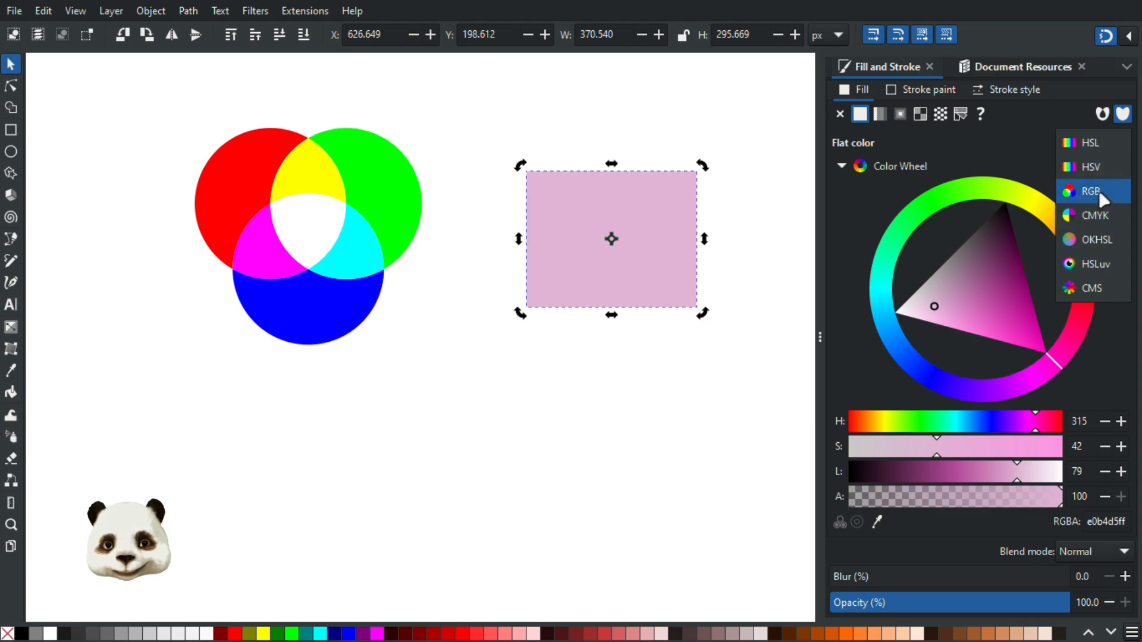
pyautogui.click(1098, 215)
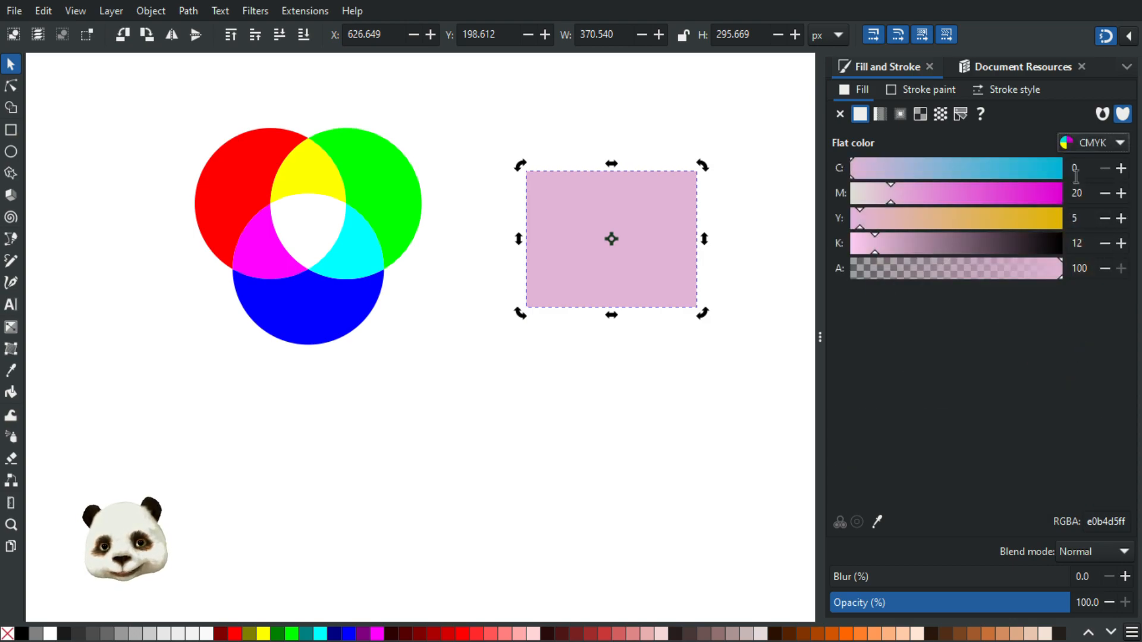
pyautogui.click(1094, 144)
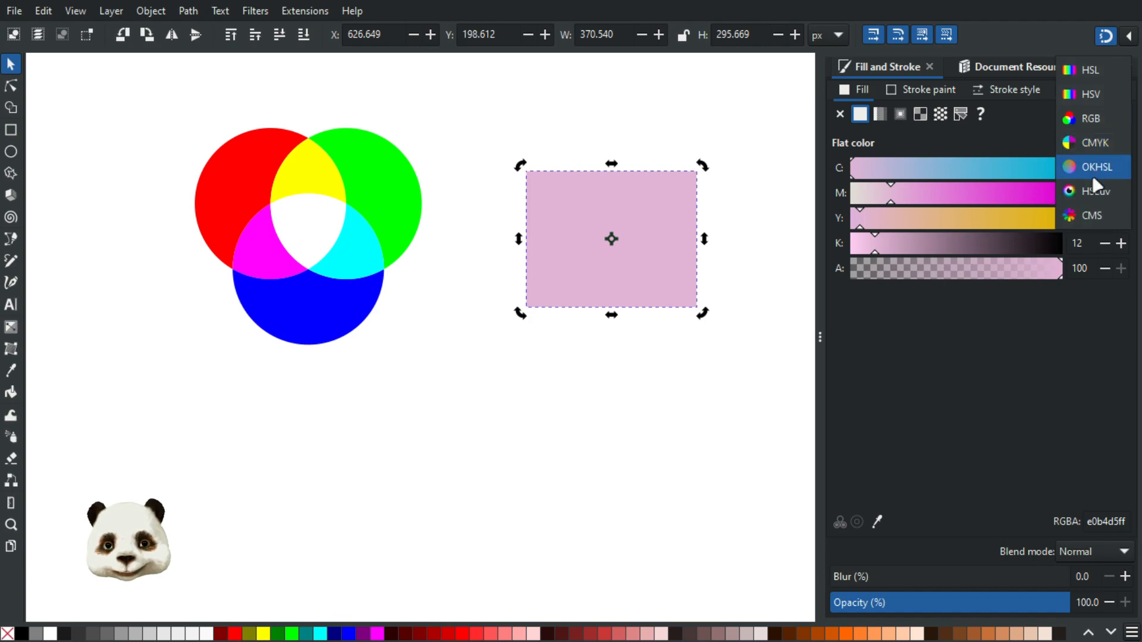
pyautogui.click(1093, 169)
pyautogui.moveTo(963, 446); pyautogui.dragTo(895, 428)
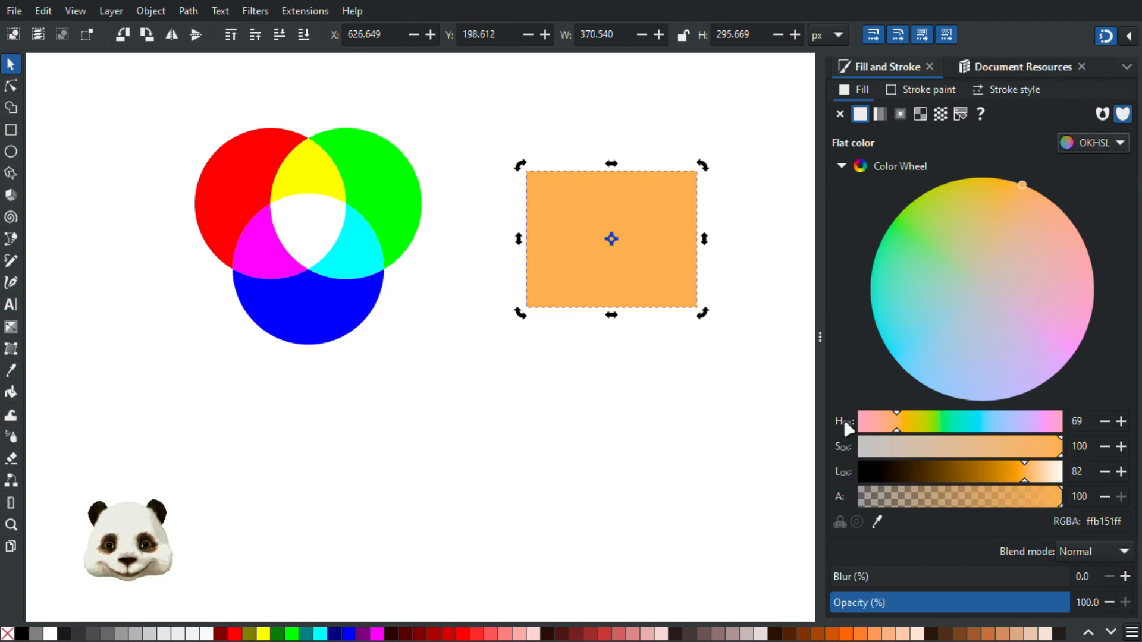
# Shift the rectangle's fill hue toward golden yellow and make it paler
pyautogui.moveTo(1036, 482)
pyautogui.mouseDown()
pyautogui.moveTo(1050, 480)
pyautogui.moveTo(974, 483)
pyautogui.moveTo(1020, 483)
pyautogui.mouseUp()
pyautogui.click(1005, 183)
pyautogui.moveTo(1001, 177)
pyautogui.mouseDown()
pyautogui.moveTo(1036, 181)
pyautogui.moveTo(1029, 167)
pyautogui.moveTo(1076, 176)
pyautogui.moveTo(1040, 153)
pyautogui.moveTo(1002, 152)
pyautogui.mouseUp()
pyautogui.moveTo(1022, 474); pyautogui.dragTo(1036, 483)
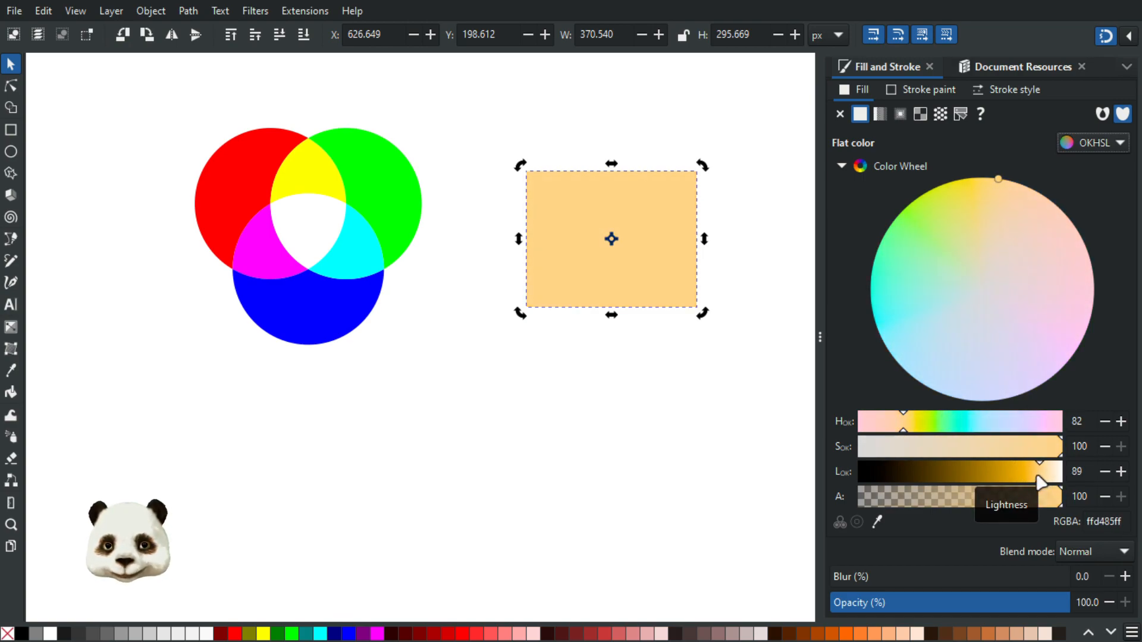
pyautogui.moveTo(901, 426); pyautogui.dragTo(911, 434)
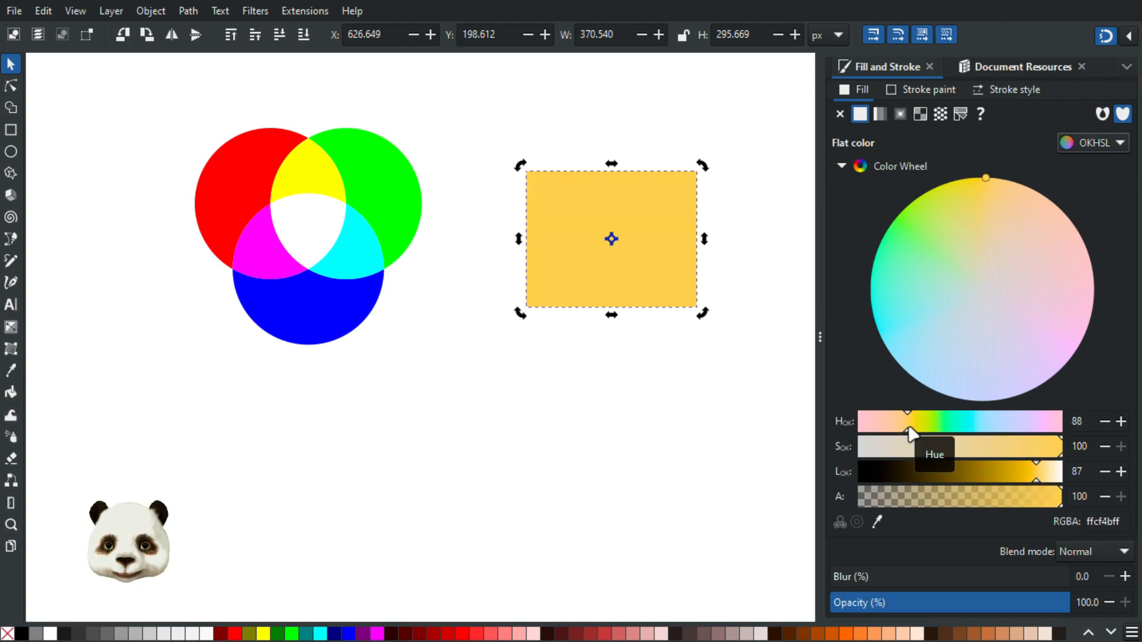
pyautogui.moveTo(1045, 471)
pyautogui.mouseDown()
pyautogui.moveTo(1055, 485)
pyautogui.moveTo(1004, 481)
pyautogui.moveTo(1044, 476)
pyautogui.moveTo(1049, 462)
pyautogui.mouseUp()
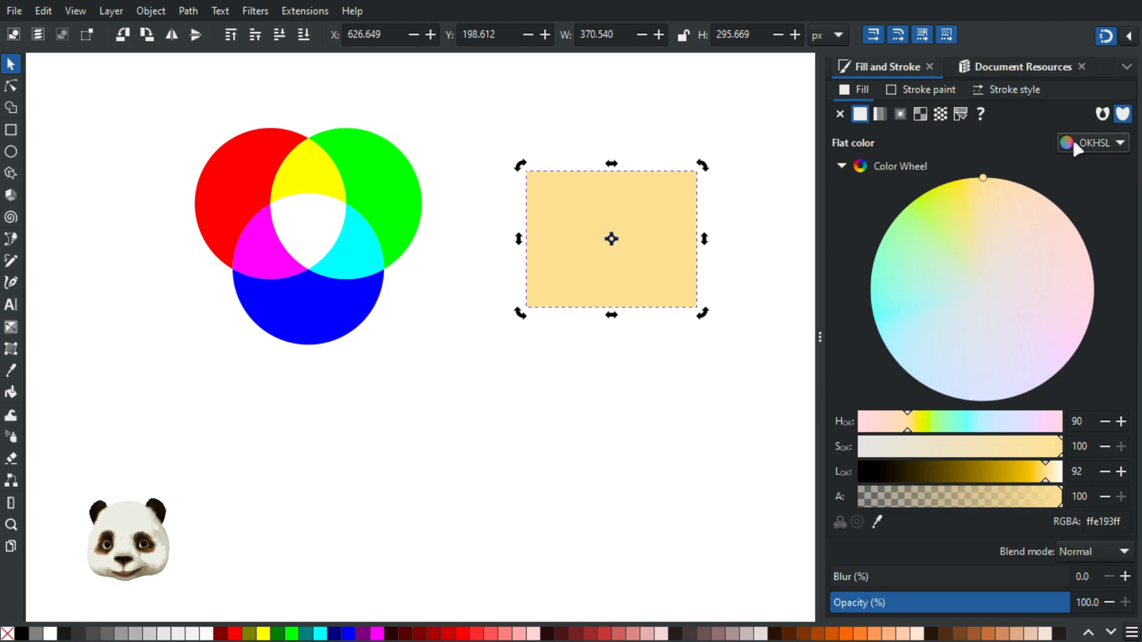
# Settle the fill at ffdd82 (OKHSL hue 90, saturation 100, lightness 91), then deselect the rectangle
pyautogui.click(1088, 142)
pyautogui.click(1090, 49)
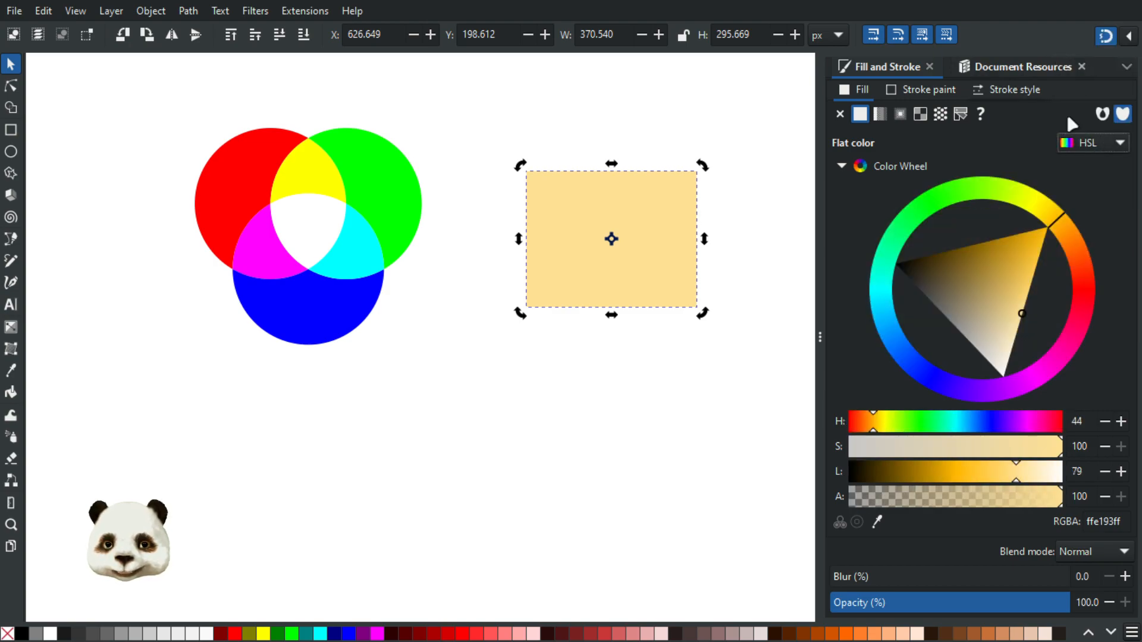
pyautogui.click(1021, 313)
pyautogui.moveTo(1029, 312); pyautogui.dragTo(1033, 308)
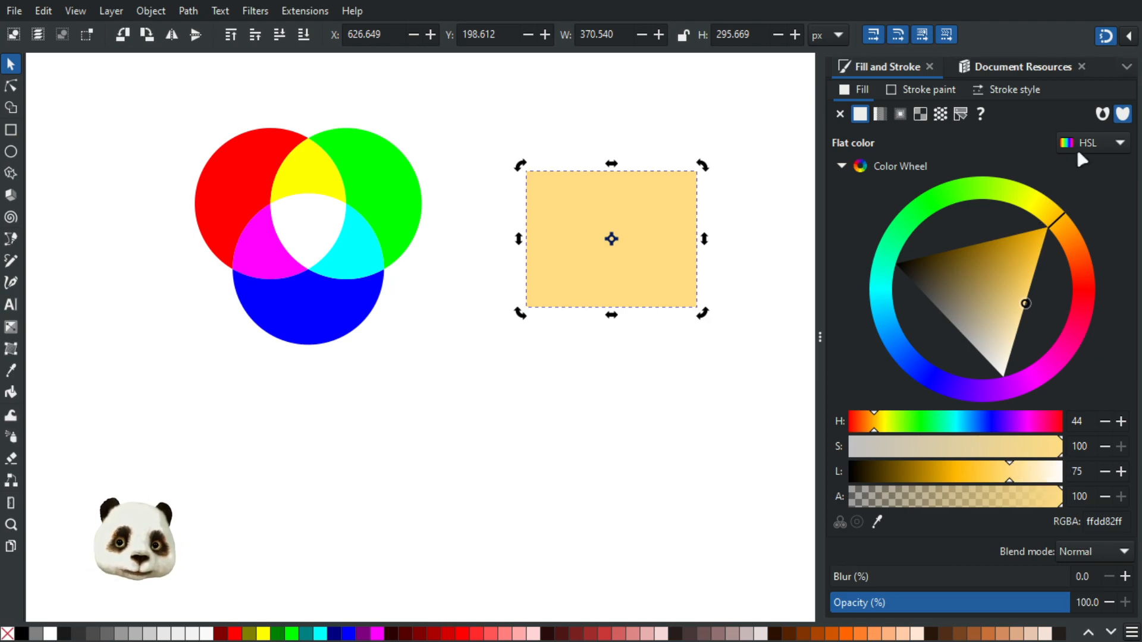
pyautogui.click(1091, 143)
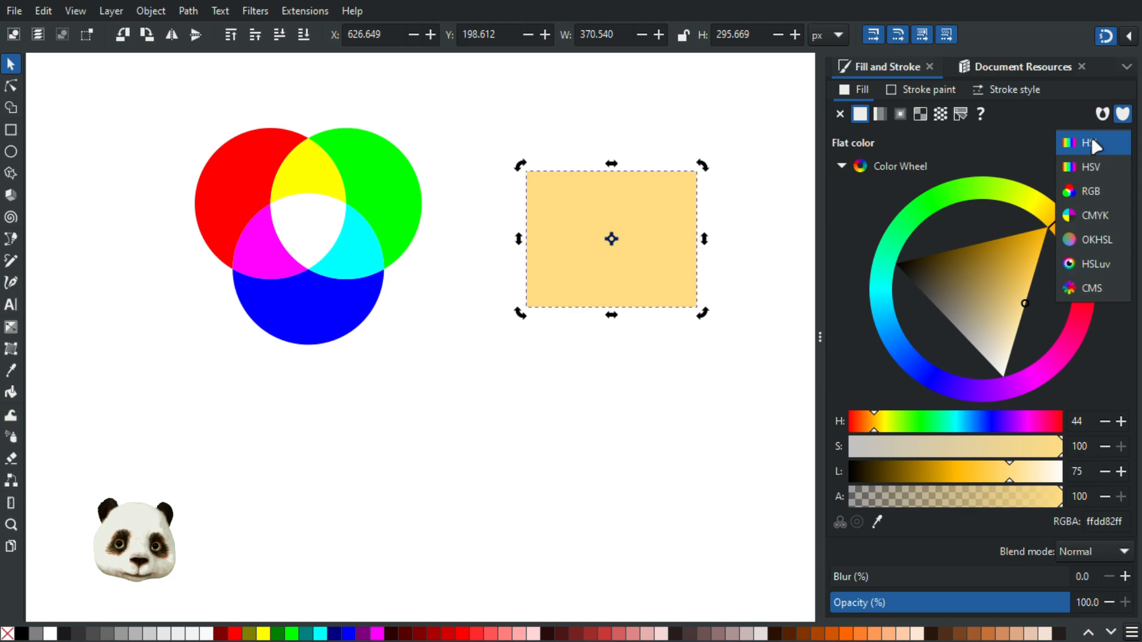
pyautogui.click(1105, 243)
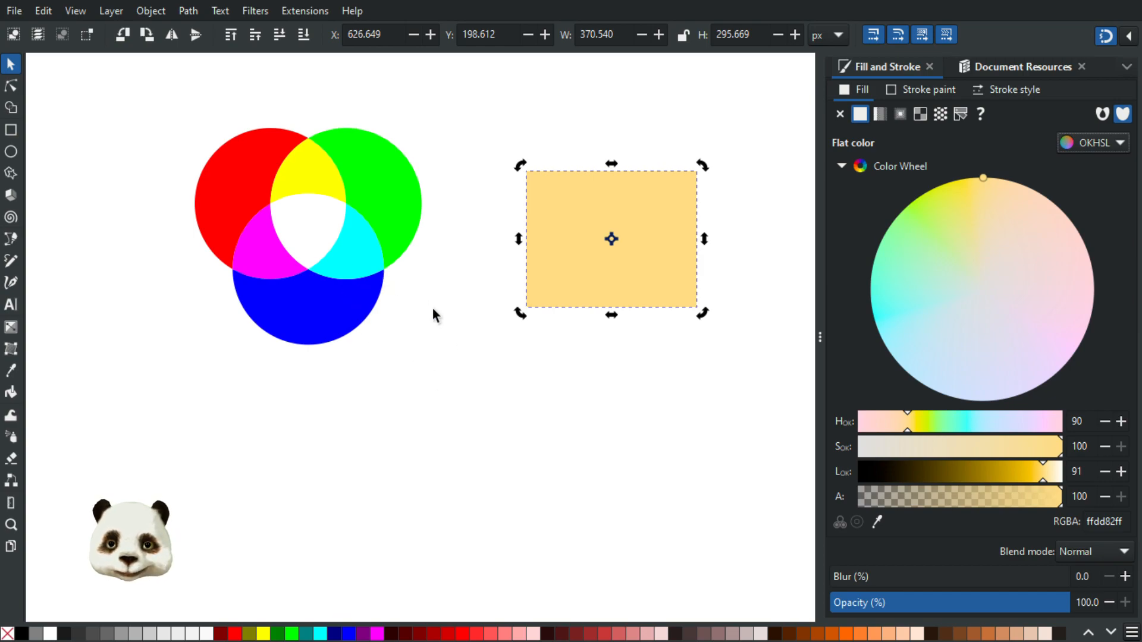
pyautogui.click(454, 424)
pyautogui.moveTo(466, 303); pyautogui.dragTo(453, 364)
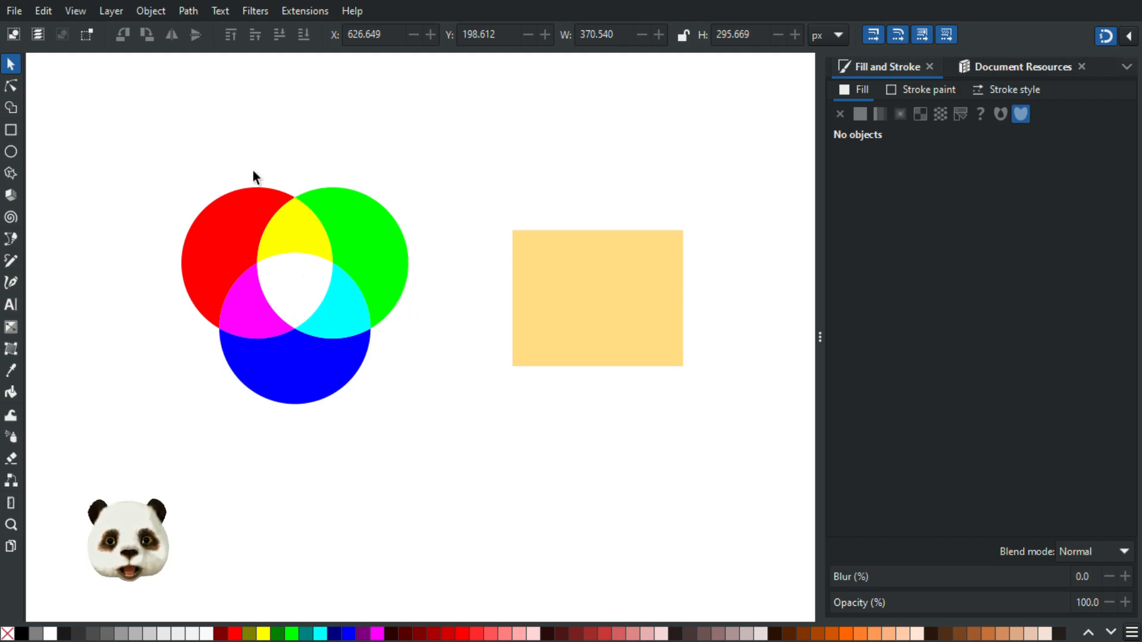
# Select the three circles and the rectangle together, then clear the selection
pyautogui.moveTo(162, 156); pyautogui.dragTo(711, 462)
pyautogui.click(180, 143)
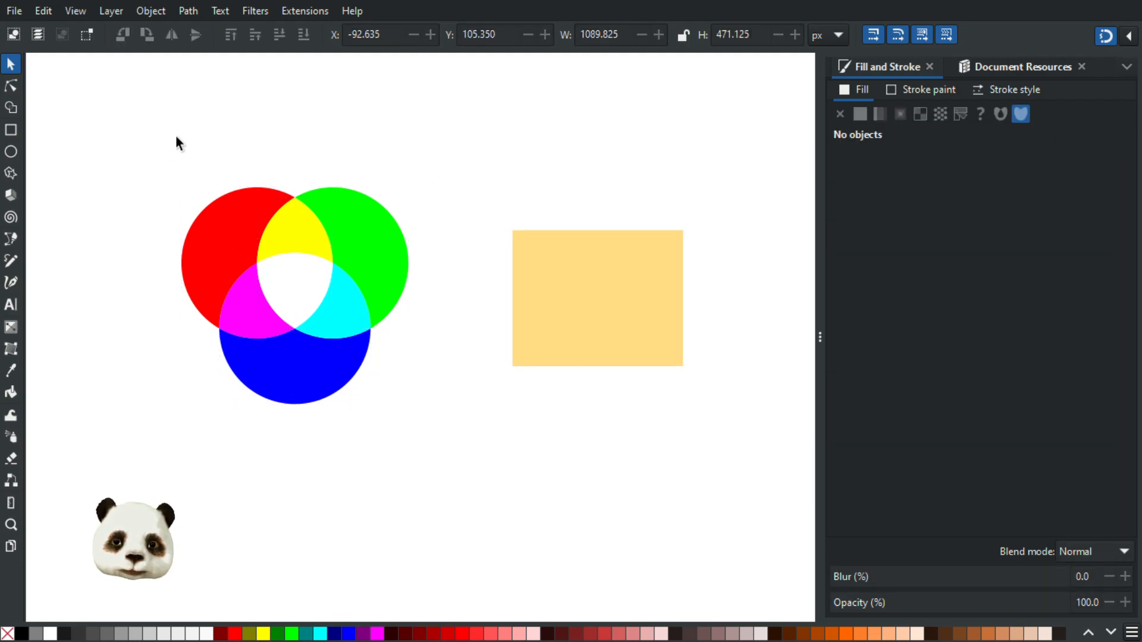
pyautogui.moveTo(164, 136); pyautogui.dragTo(716, 501)
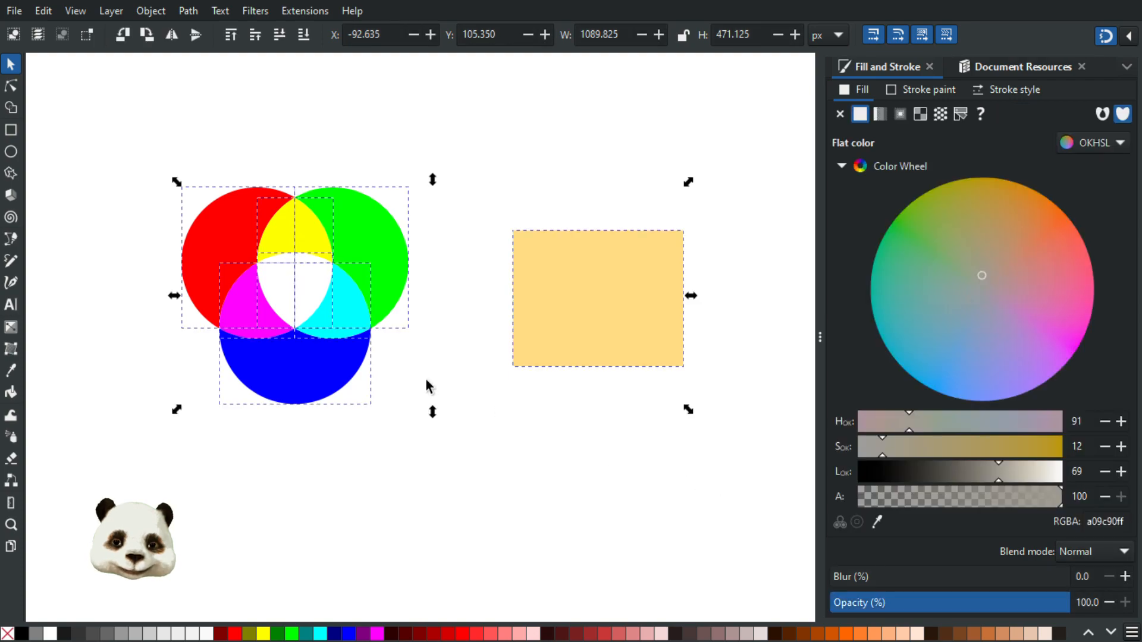
pyautogui.click(454, 439)
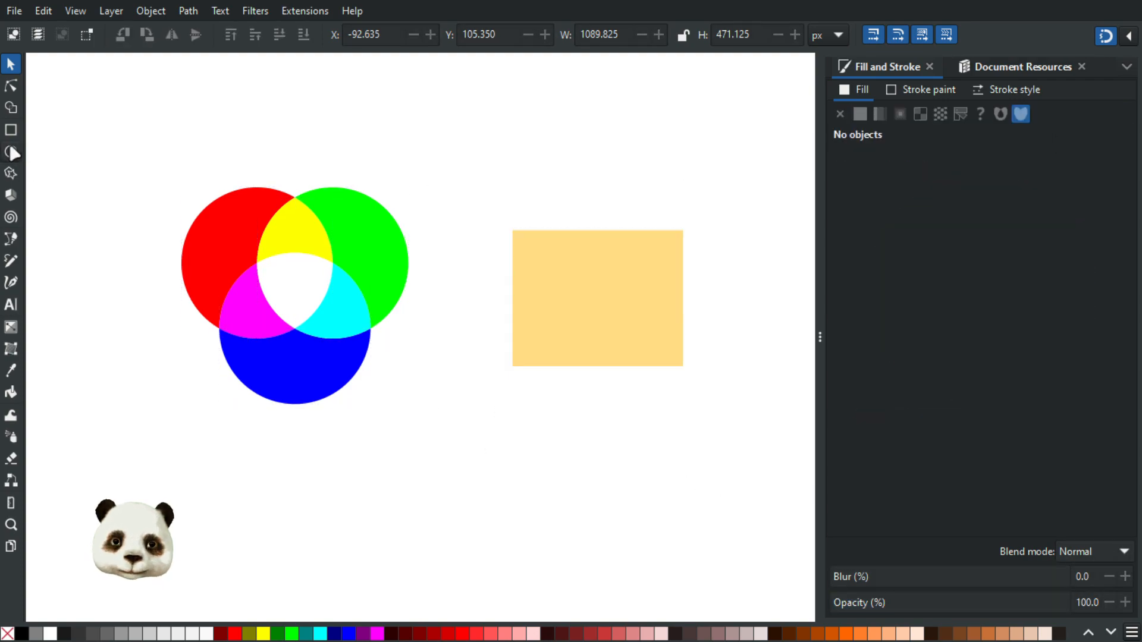
# Draw a circle below the rectangle, fill it yellow, and add a linear gradient across it
pyautogui.click(11, 151)
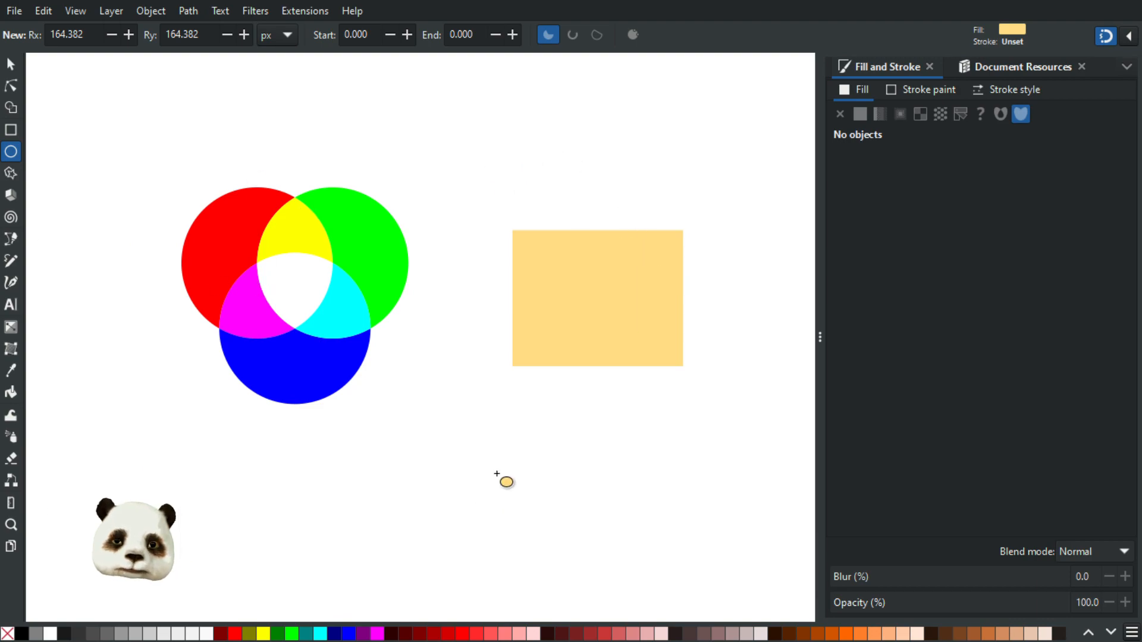
pyautogui.moveTo(471, 408); pyautogui.dragTo(636, 565)
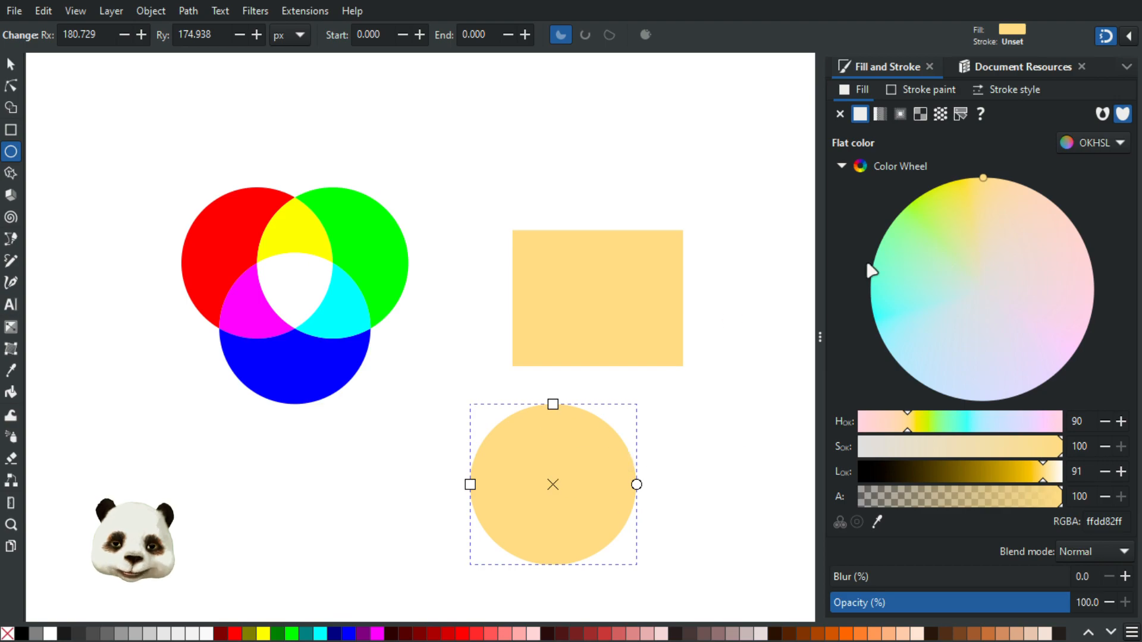
pyautogui.click(970, 192)
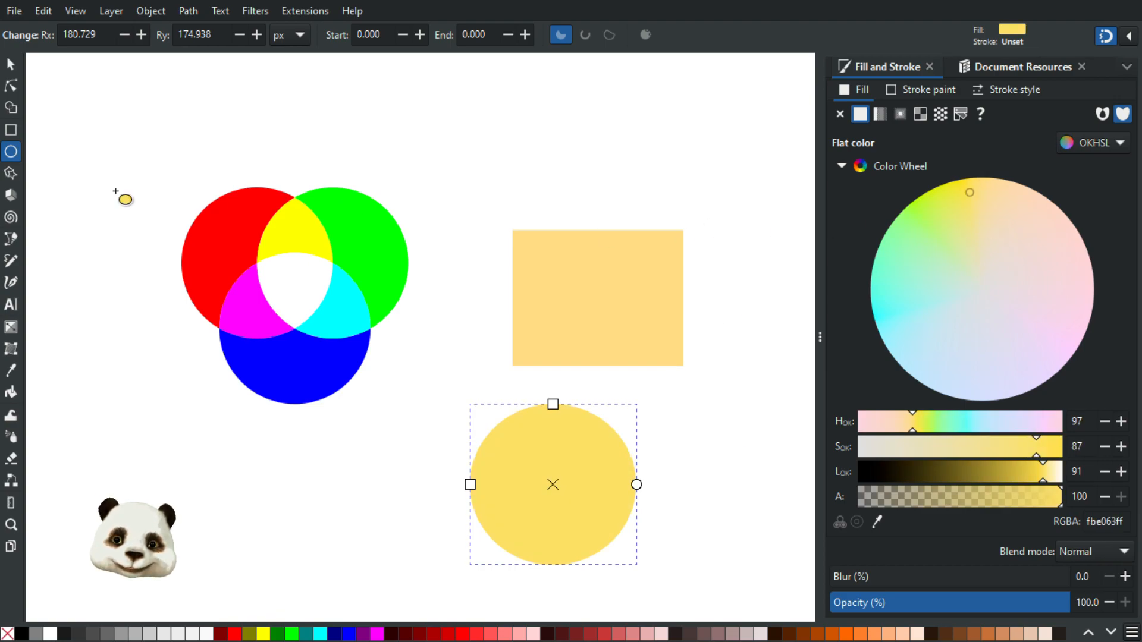
pyautogui.click(11, 327)
pyautogui.moveTo(519, 484); pyautogui.dragTo(606, 483)
# Make the gradient's end stop an opaque soft green and adjust its endpoints
pyautogui.click(975, 280)
pyautogui.moveTo(973, 288); pyautogui.dragTo(963, 287)
pyautogui.moveTo(983, 500); pyautogui.dragTo(1103, 507)
pyautogui.moveTo(963, 282); pyautogui.dragTo(977, 297)
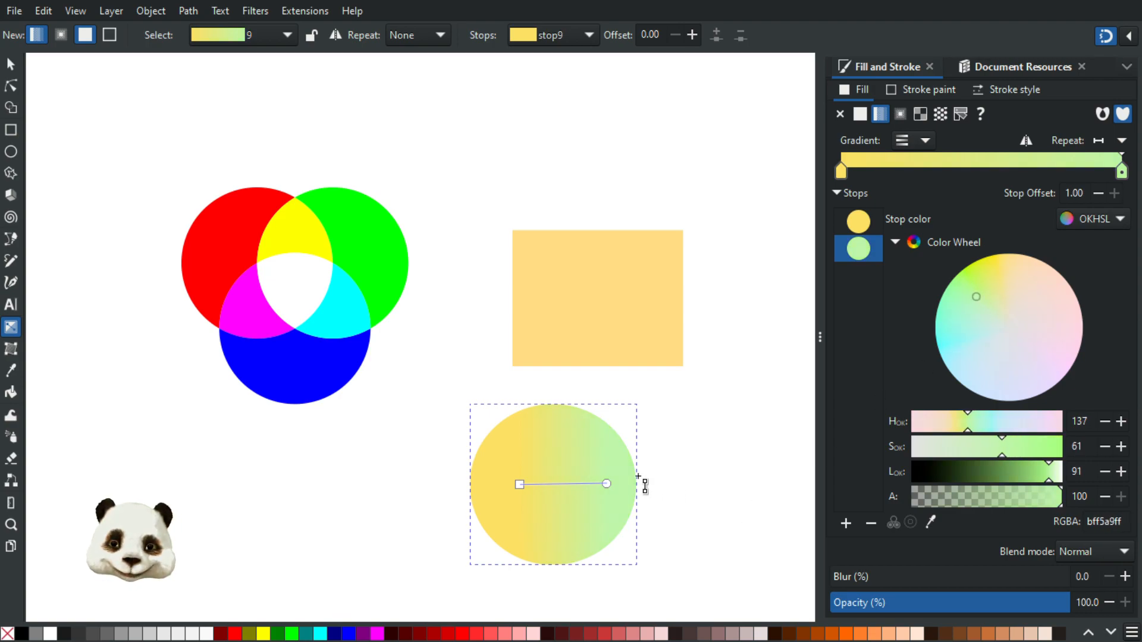
pyautogui.moveTo(512, 484); pyautogui.dragTo(512, 483)
pyautogui.moveTo(607, 484); pyautogui.dragTo(610, 490)
# Apply a radial gradient to the circle, stretching its vertical radius up to the rectangle
pyautogui.click(60, 35)
pyautogui.moveTo(520, 461); pyautogui.dragTo(629, 517)
pyautogui.moveTo(551, 392); pyautogui.dragTo(520, 292)
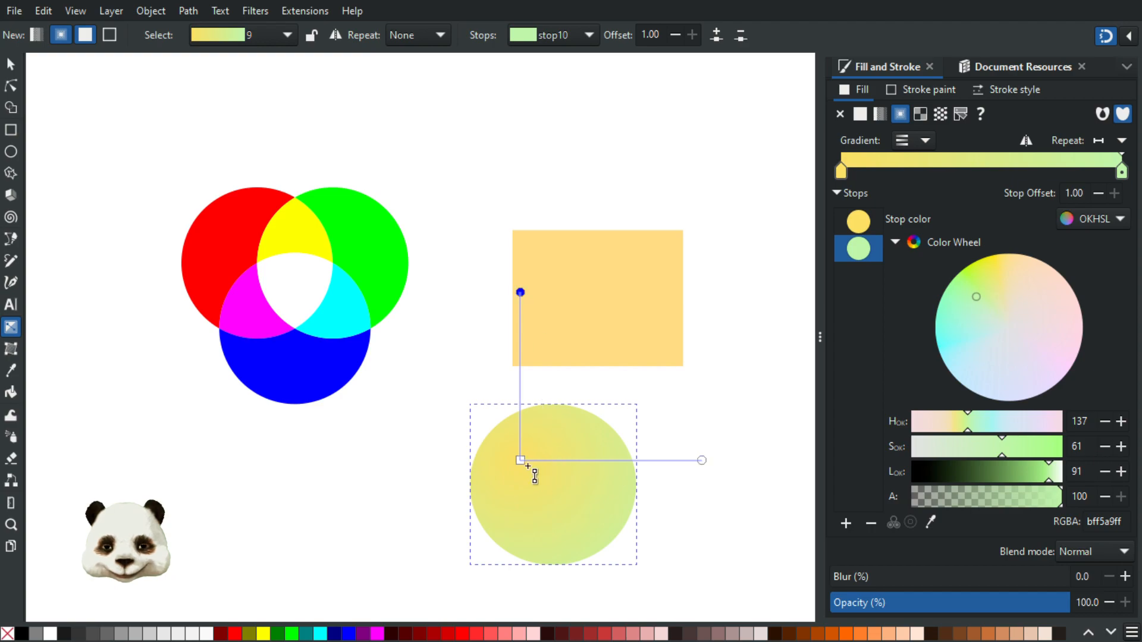
# Move the gradient centre lower, shrink its radius to the circle's edge, and set the outer stop light green
pyautogui.moveTo(528, 466); pyautogui.dragTo(533, 484)
pyautogui.moveTo(999, 281)
pyautogui.mouseDown()
pyautogui.moveTo(983, 275)
pyautogui.moveTo(1007, 258)
pyautogui.moveTo(989, 260)
pyautogui.moveTo(991, 283)
pyautogui.moveTo(996, 273)
pyautogui.mouseUp()
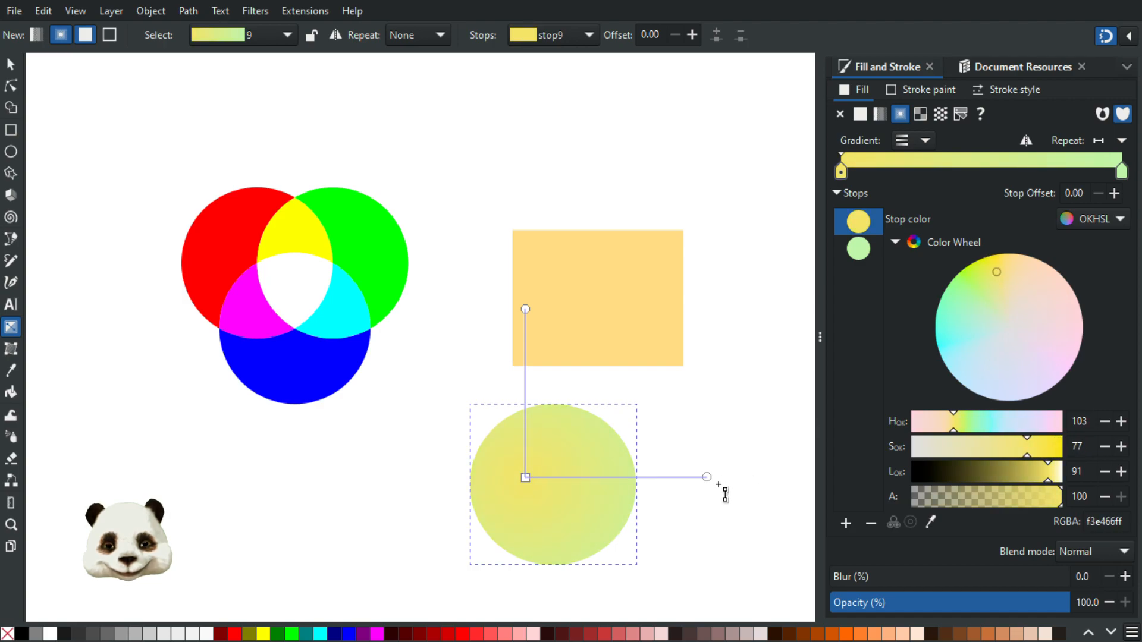
pyautogui.moveTo(704, 475); pyautogui.dragTo(636, 484)
pyautogui.moveTo(970, 296)
pyautogui.mouseDown()
pyautogui.moveTo(966, 273)
pyautogui.moveTo(975, 285)
pyautogui.moveTo(1004, 264)
pyautogui.mouseUp()
# Darken the gradient's centre stop to olive 656732ff
pyautogui.click(524, 477)
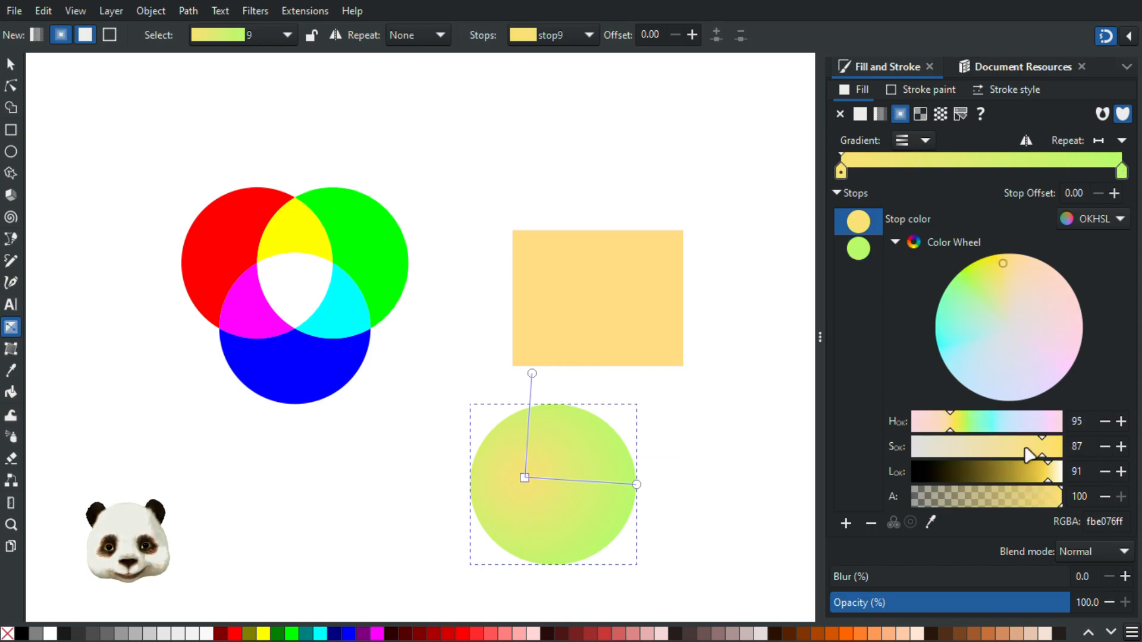
pyautogui.moveTo(1054, 455)
pyautogui.mouseDown()
pyautogui.moveTo(1069, 452)
pyautogui.moveTo(1050, 483)
pyautogui.moveTo(1034, 479)
pyautogui.moveTo(1045, 476)
pyautogui.mouseUp()
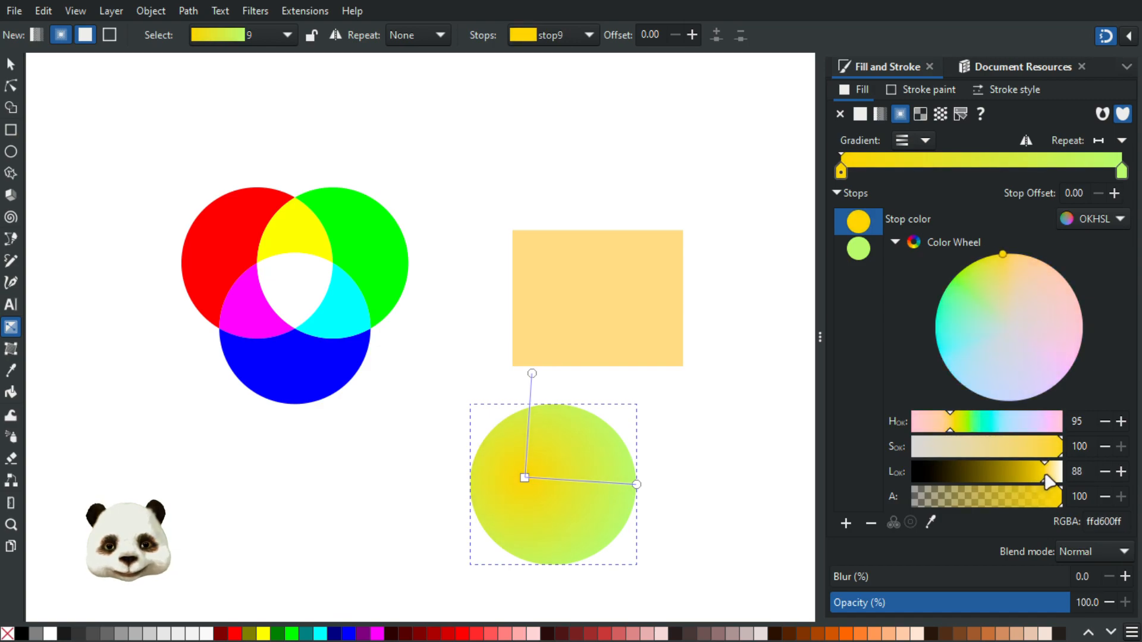
pyautogui.moveTo(950, 430); pyautogui.dragTo(953, 428)
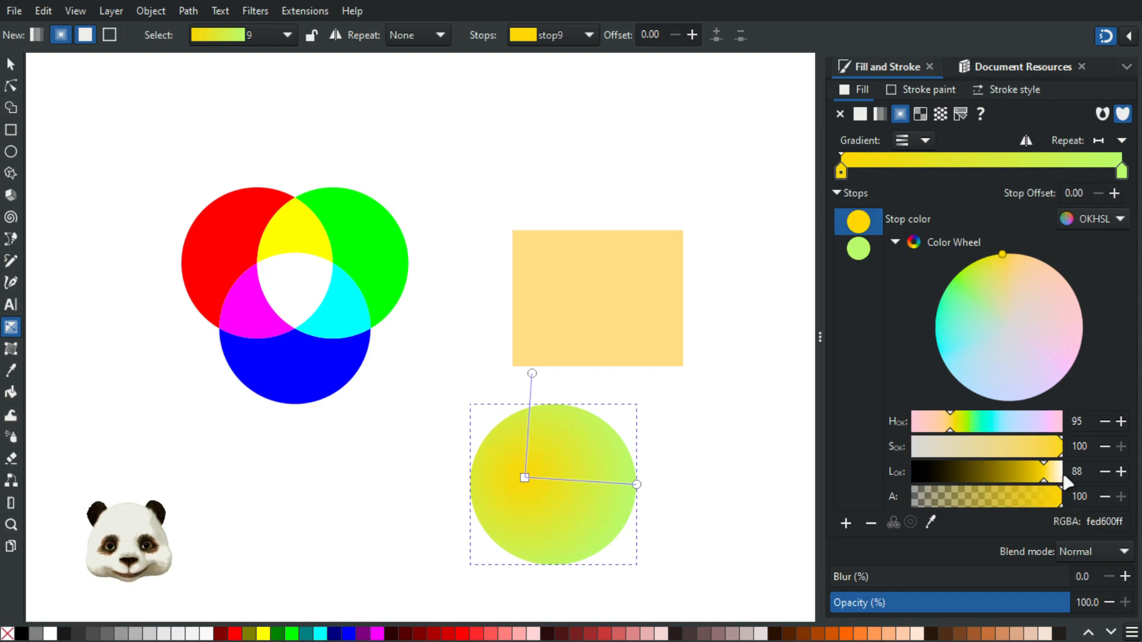
pyautogui.moveTo(1053, 478); pyautogui.dragTo(1053, 483)
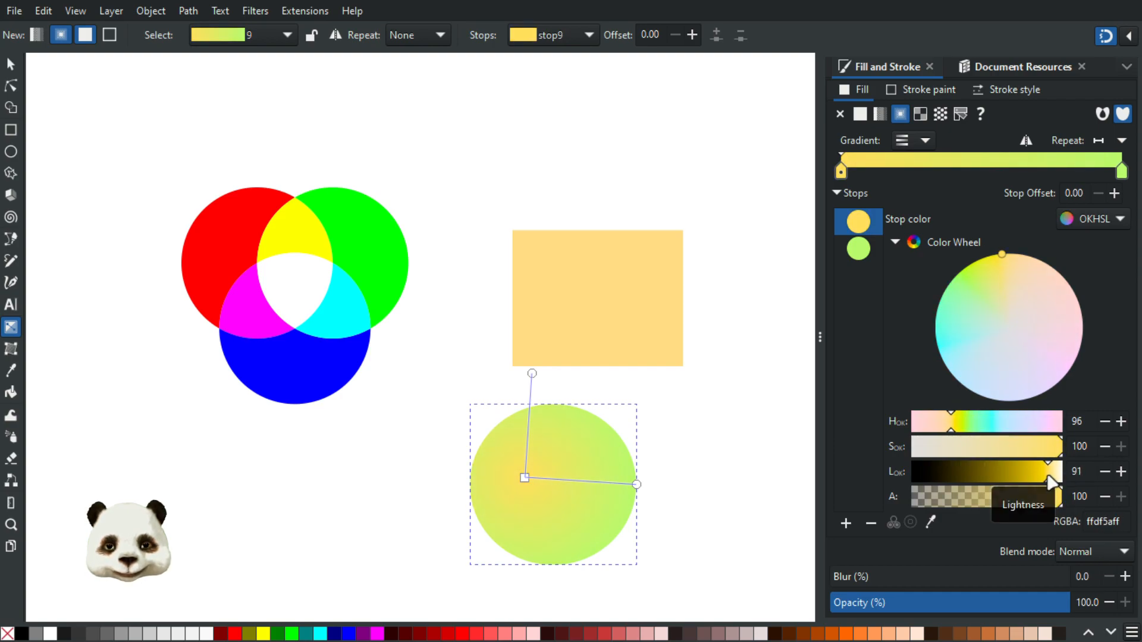
pyautogui.moveTo(1009, 315); pyautogui.dragTo(991, 281)
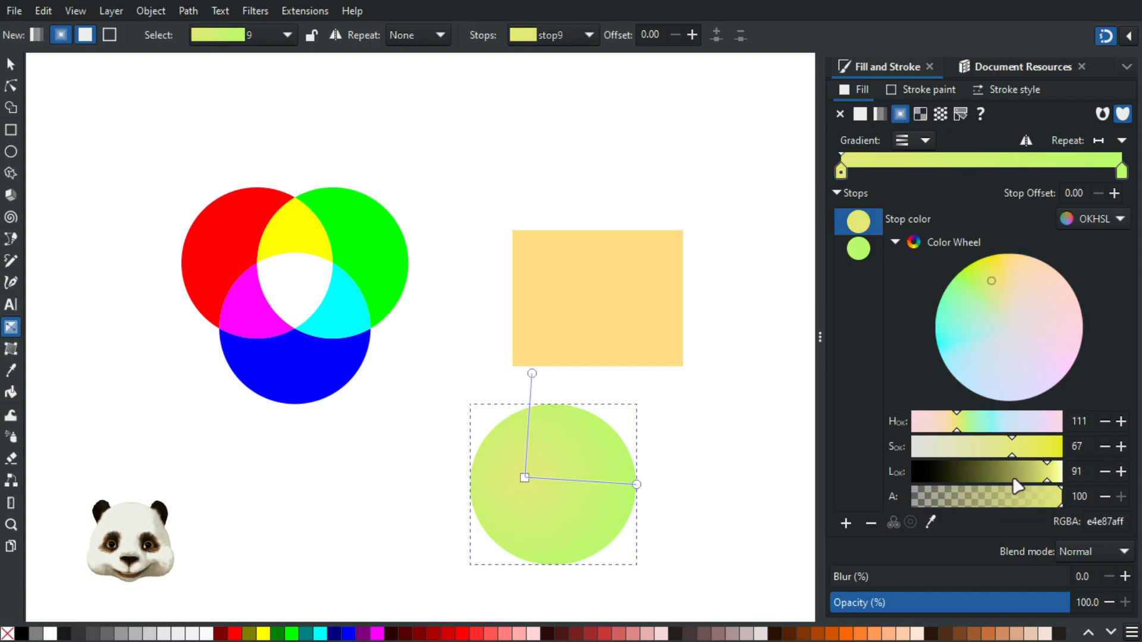
pyautogui.moveTo(993, 470)
pyautogui.mouseDown()
pyautogui.moveTo(1004, 479)
pyautogui.moveTo(990, 474)
pyautogui.mouseUp()
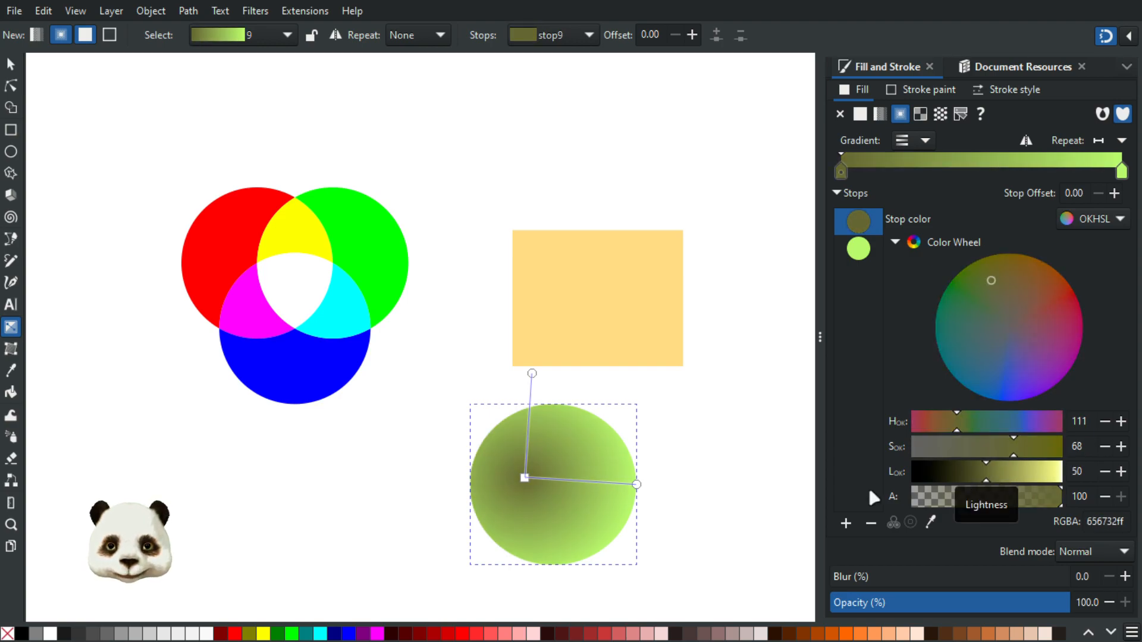
# Extend the radius past the edge, make the outer stop mint b3f2d5ff, and deselect the circle
pyautogui.moveTo(529, 471); pyautogui.dragTo(658, 466)
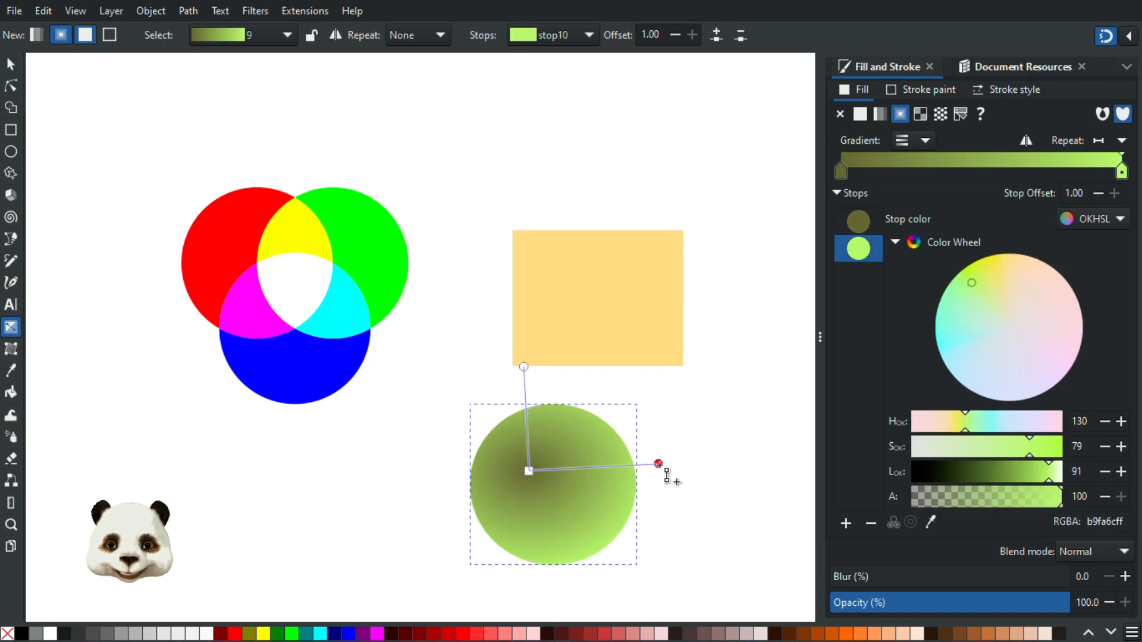
pyautogui.moveTo(971, 301); pyautogui.dragTo(974, 324)
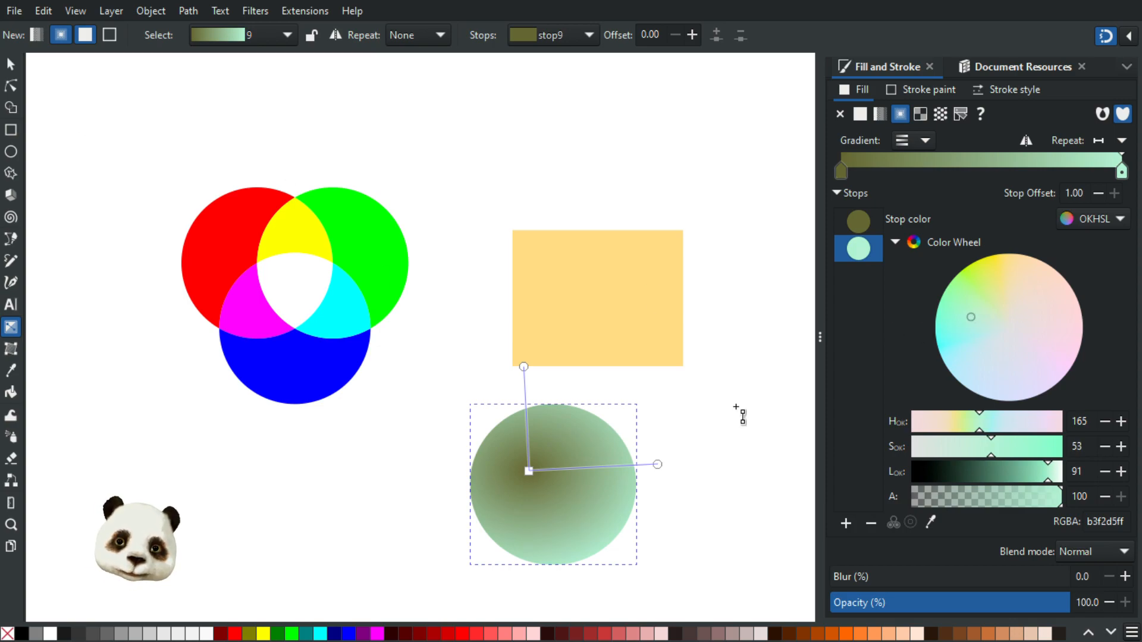
pyautogui.moveTo(665, 473); pyautogui.dragTo(666, 480)
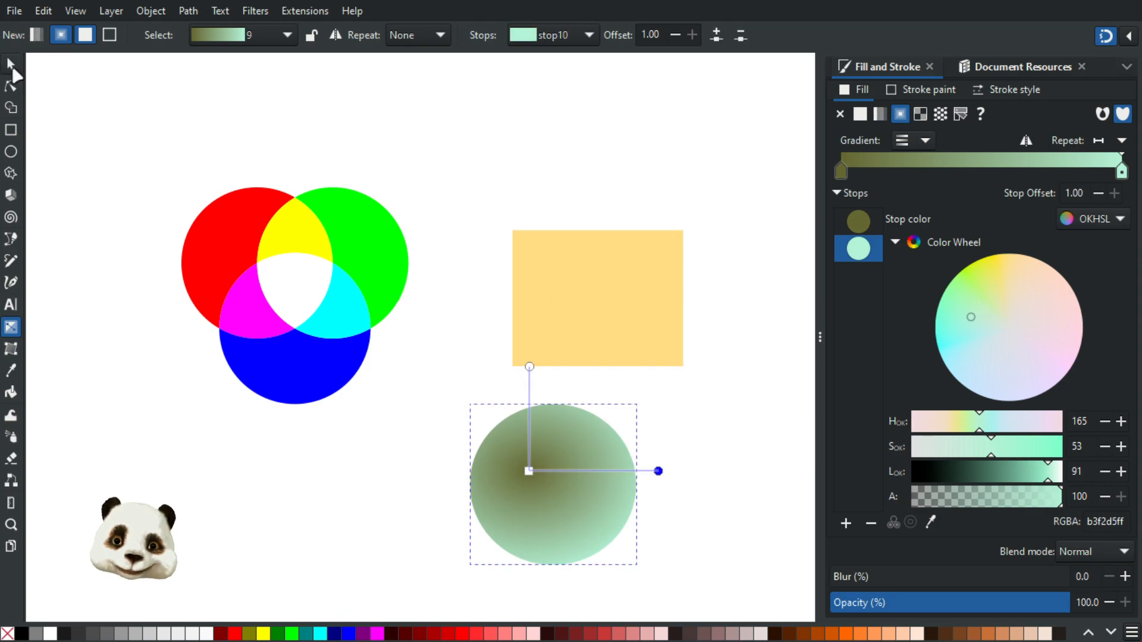
pyautogui.click(11, 65)
pyautogui.click(226, 105)
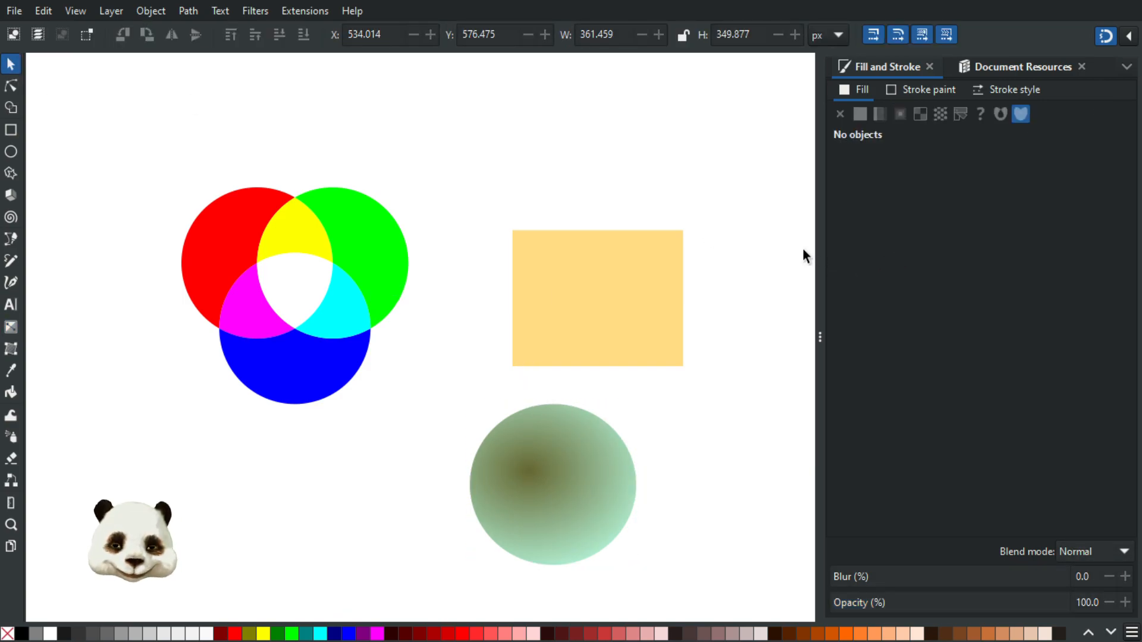